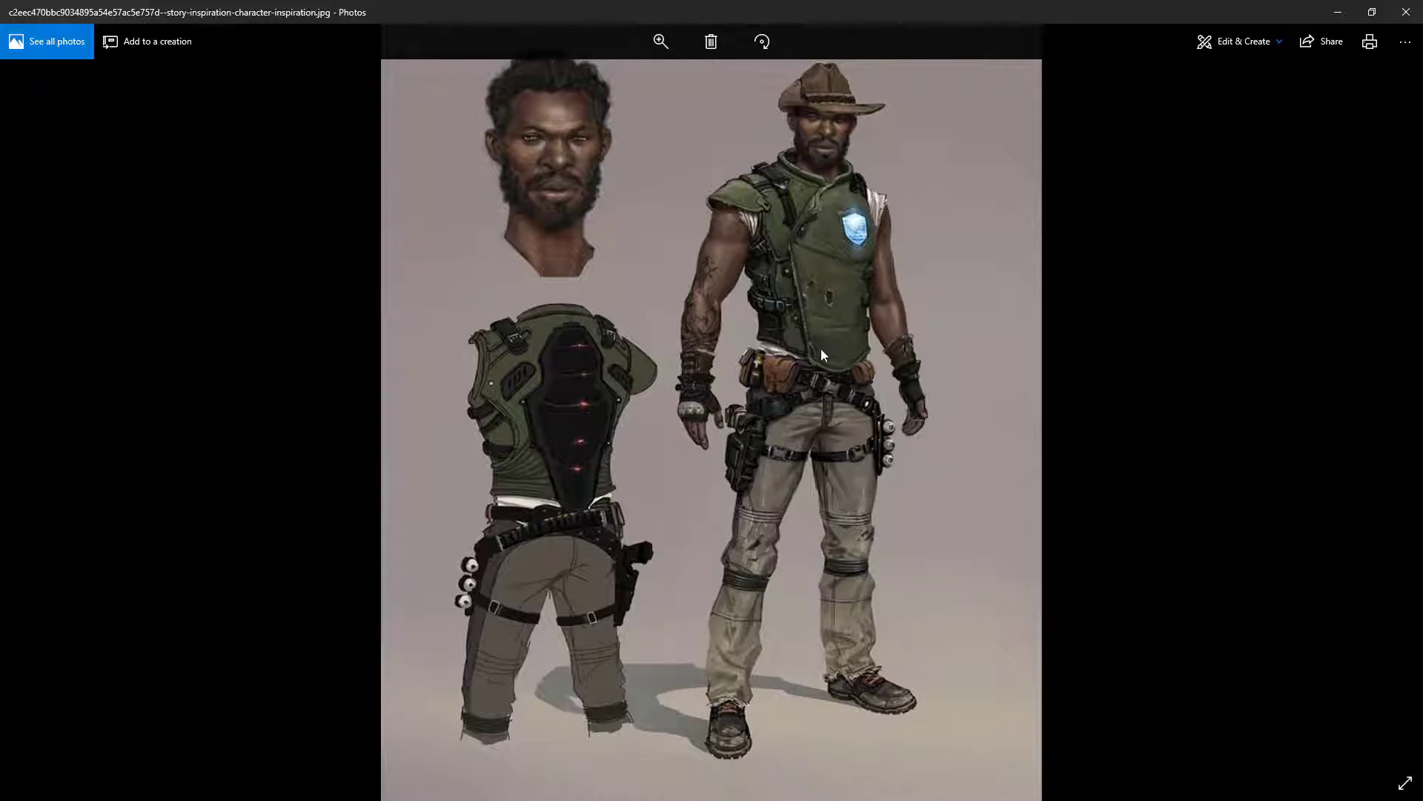
# Switch from the reference photos to Photoshop and bring up the dialog for opening an image file.
pyautogui.hotkey('alt', 'Tab')
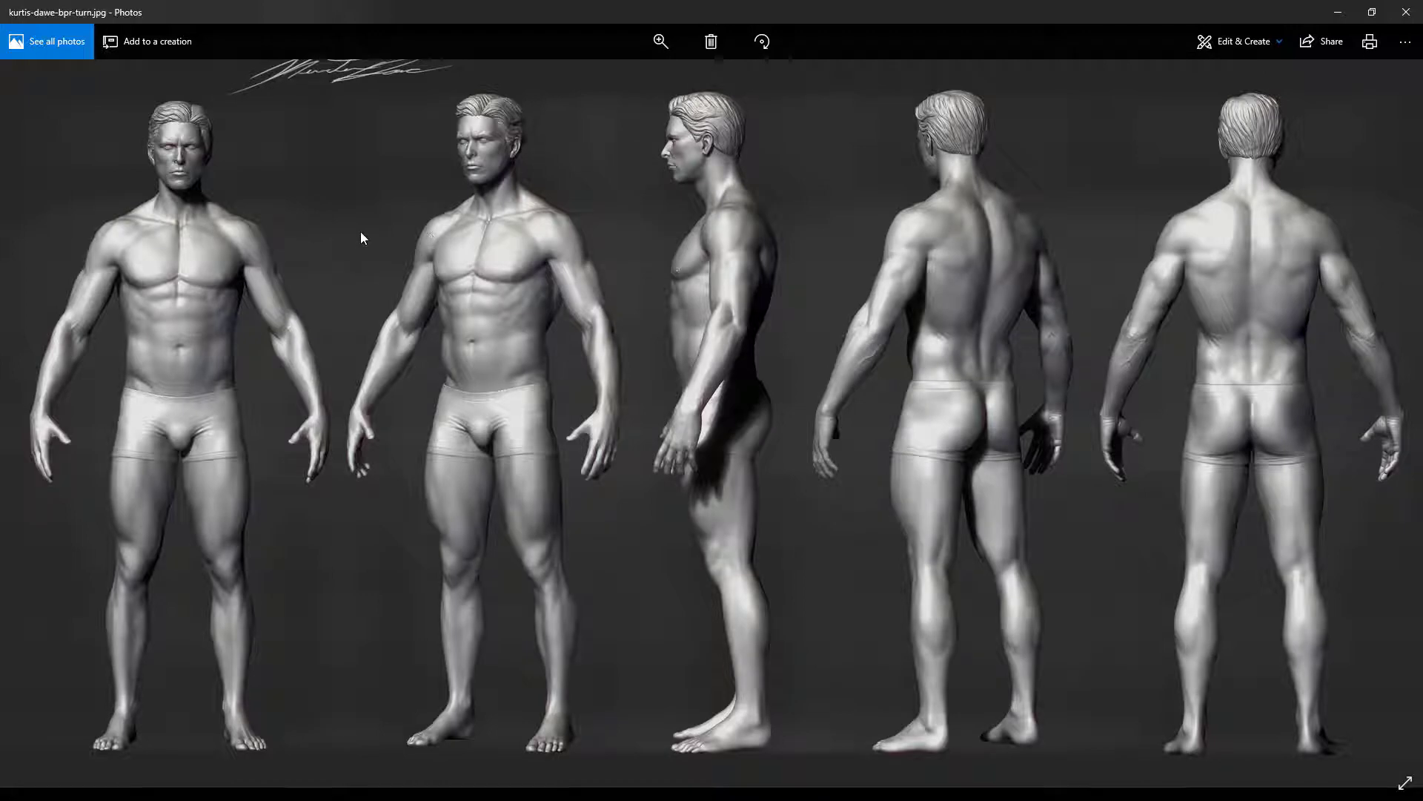
pyautogui.hotkey('alt', 'Tab')
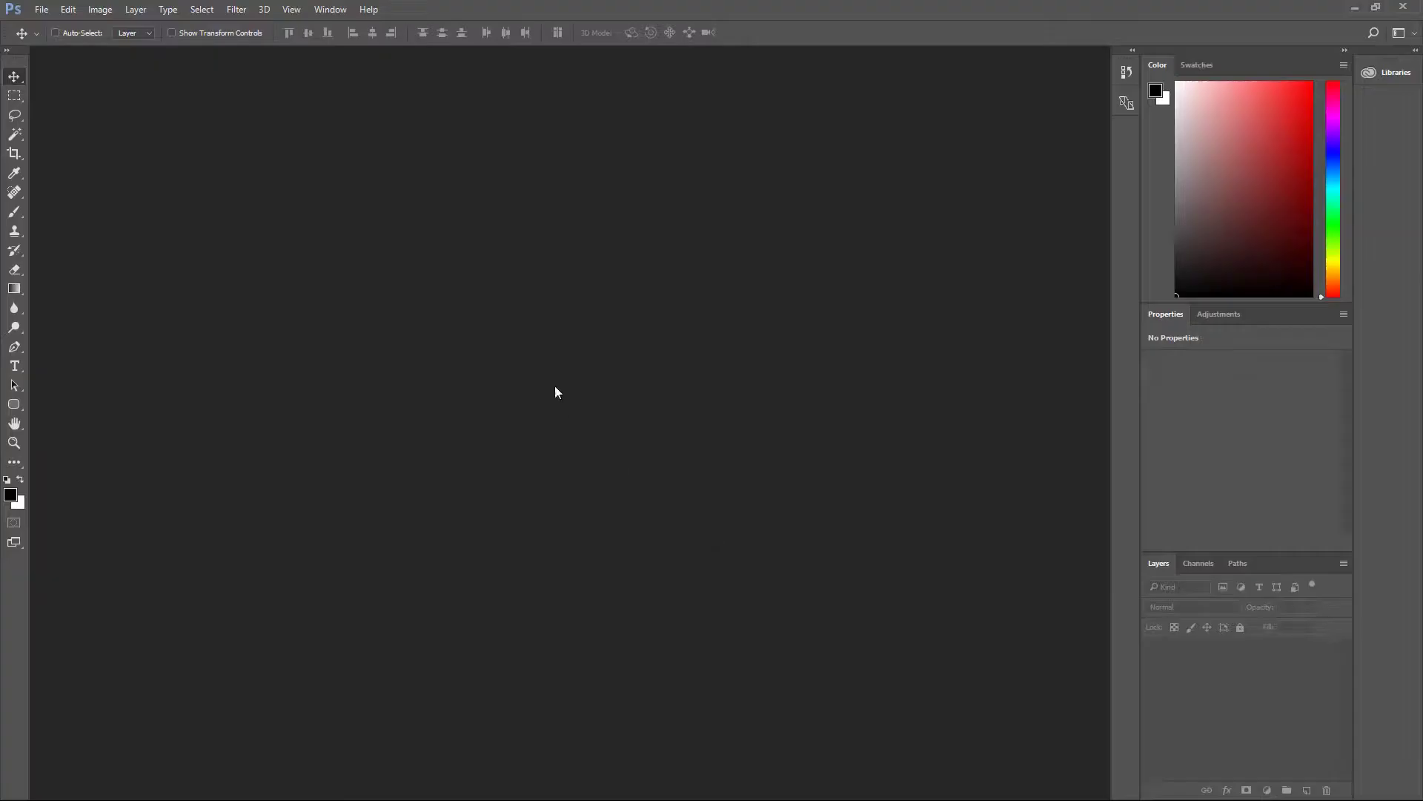
pyautogui.doubleClick(556, 342)
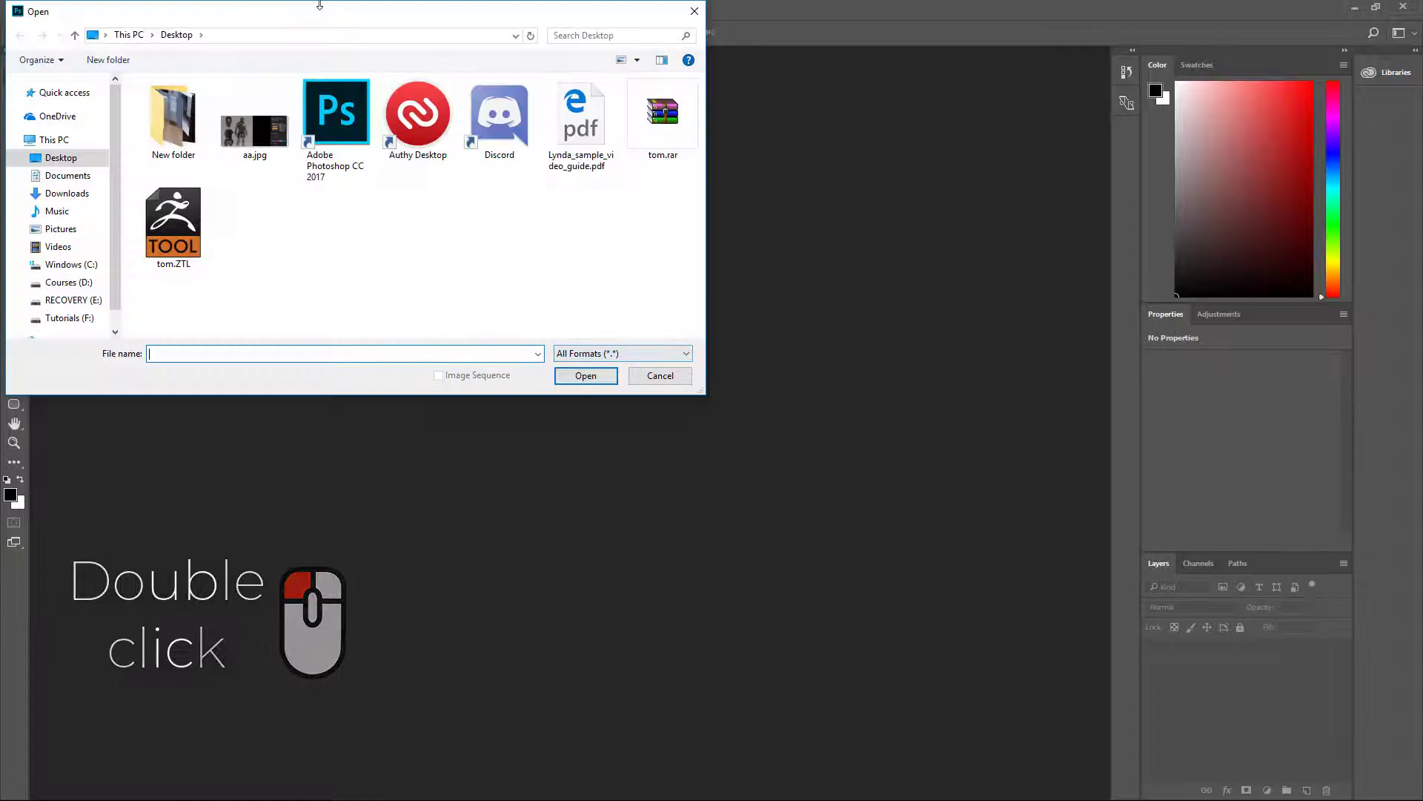
pyautogui.moveTo(296, 23); pyautogui.dragTo(306, 152)
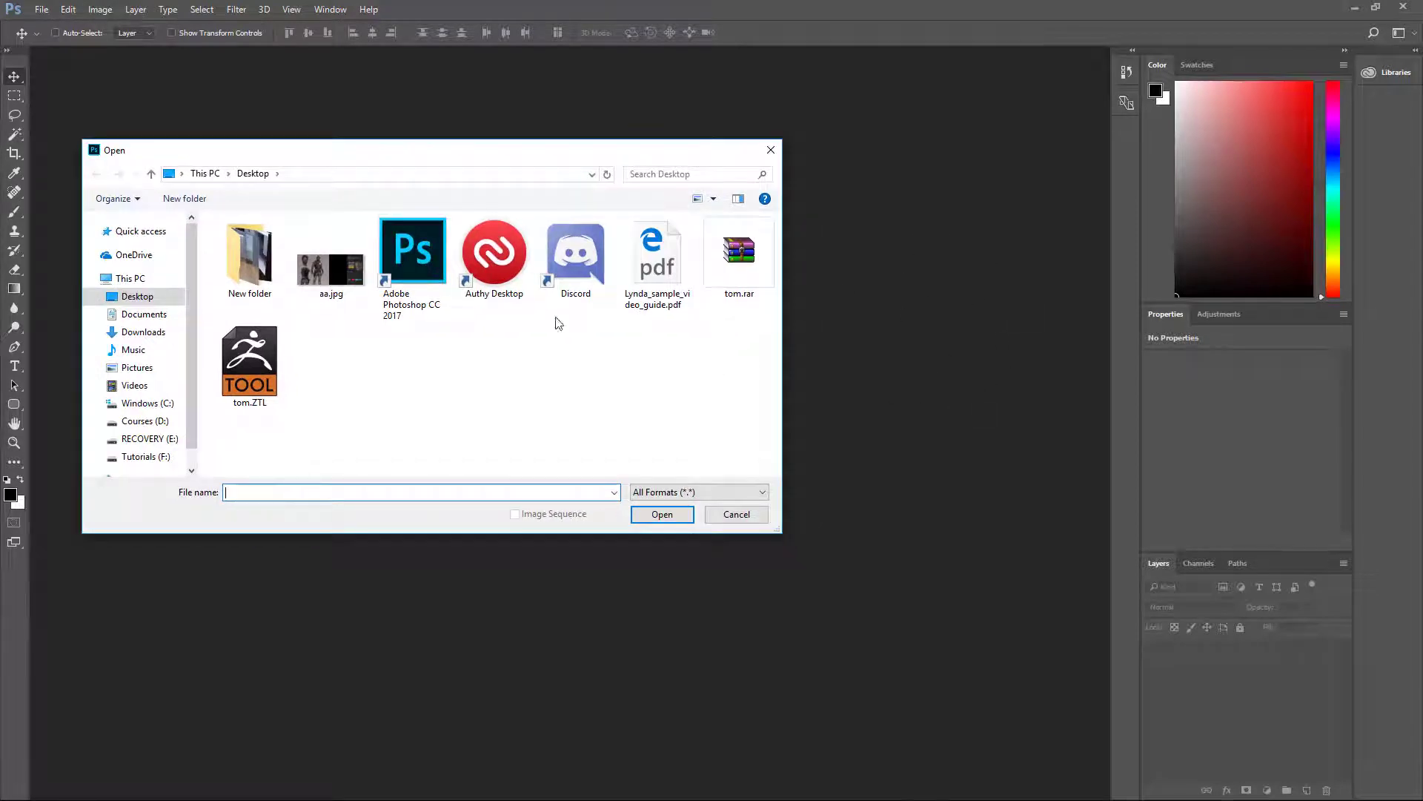
pyautogui.moveTo(455, 148); pyautogui.dragTo(450, 149)
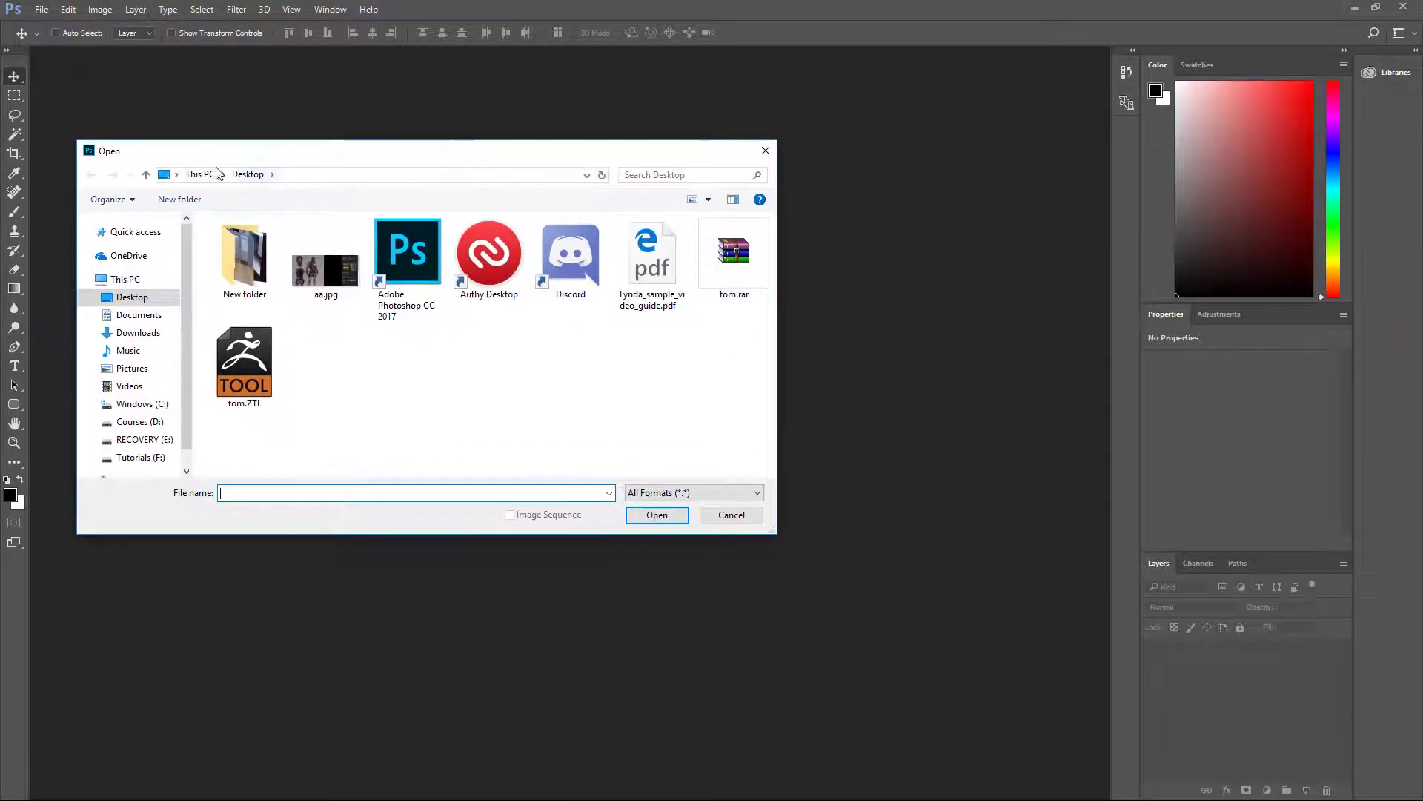
# Open kurtis-dawe-bpr-turn.jpg from the Reference folder of the Course 03 realistic character sculpting folder on Courses (D:).
pyautogui.click(125, 278)
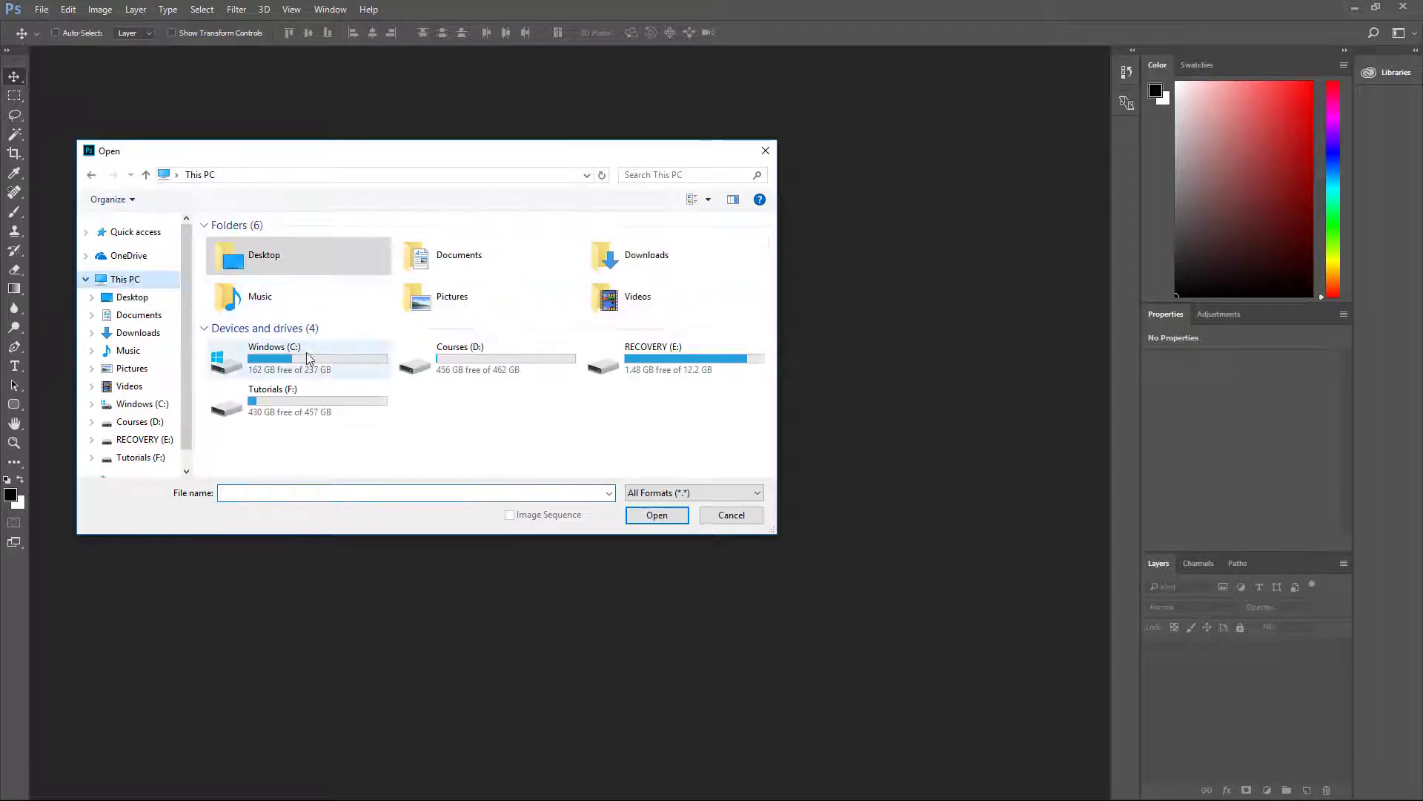
pyautogui.click(501, 367)
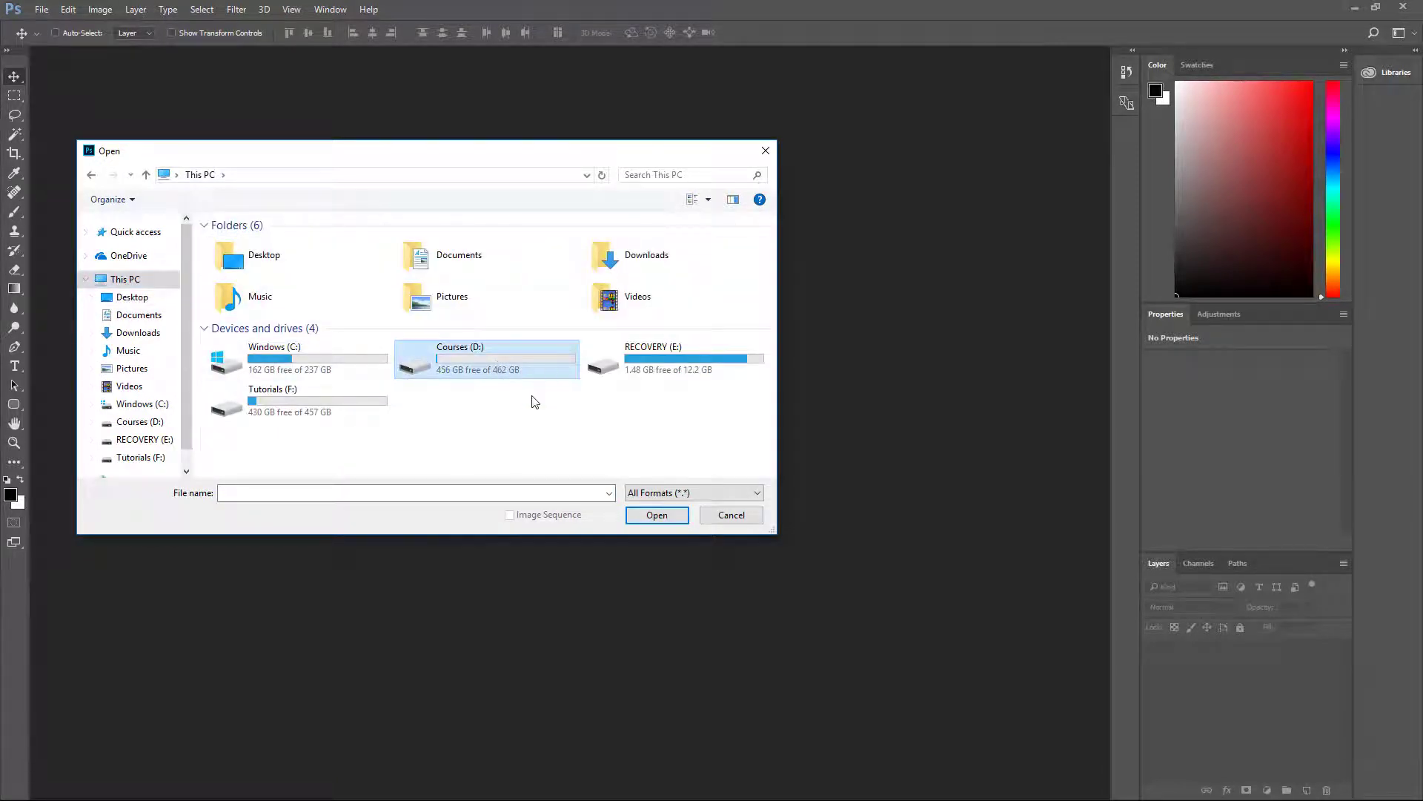
pyautogui.doubleClick(518, 354)
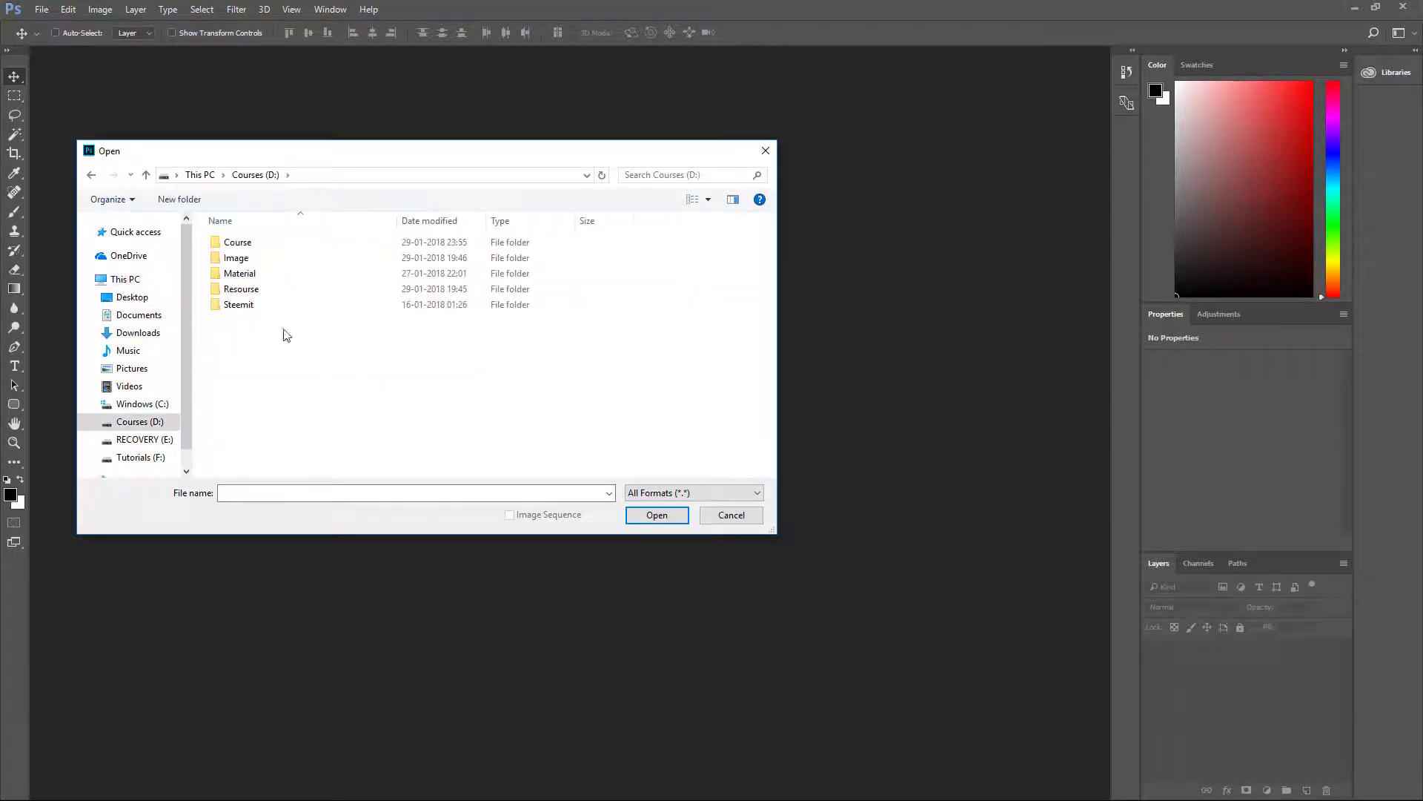
pyautogui.doubleClick(237, 243)
pyautogui.click(281, 274)
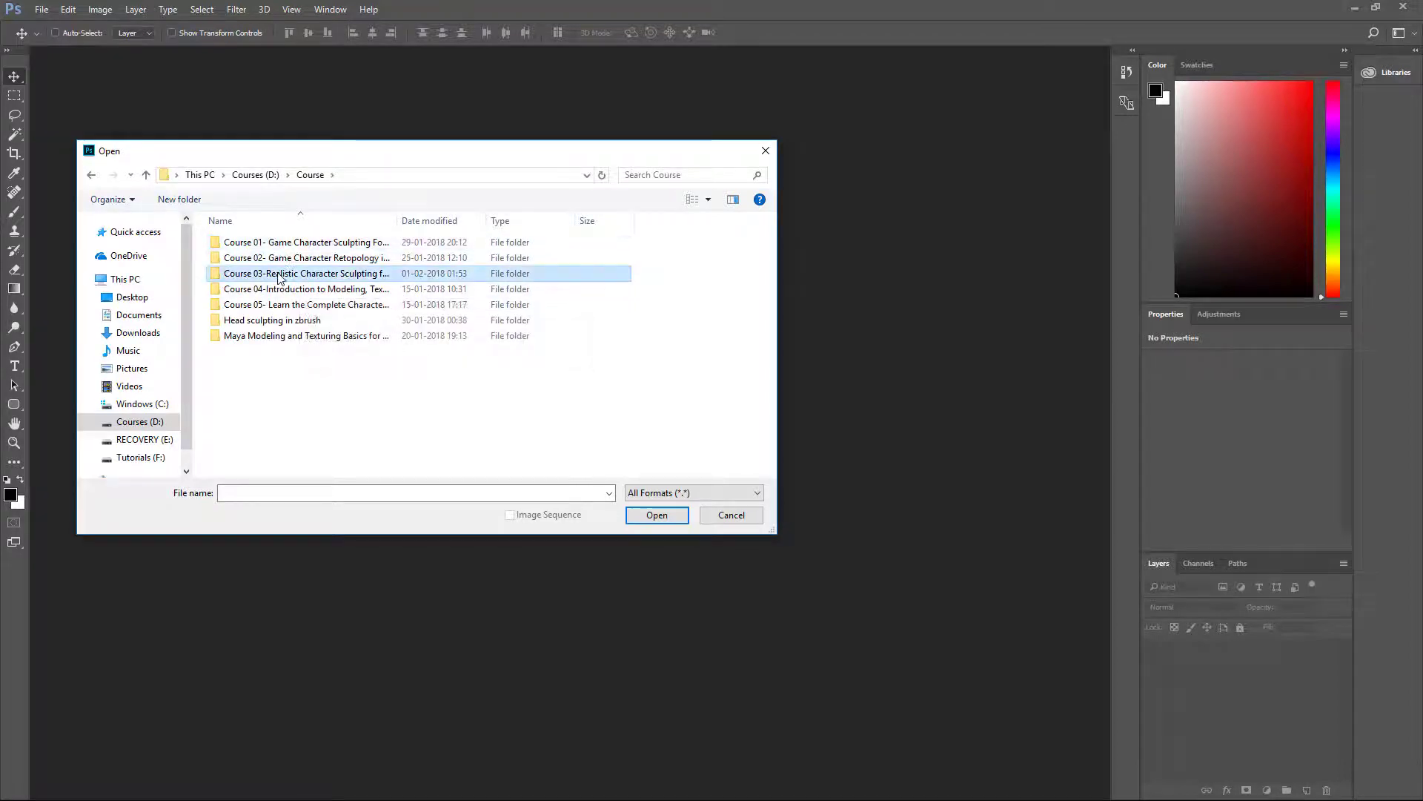
pyautogui.doubleClick(278, 275)
pyautogui.doubleClick(255, 273)
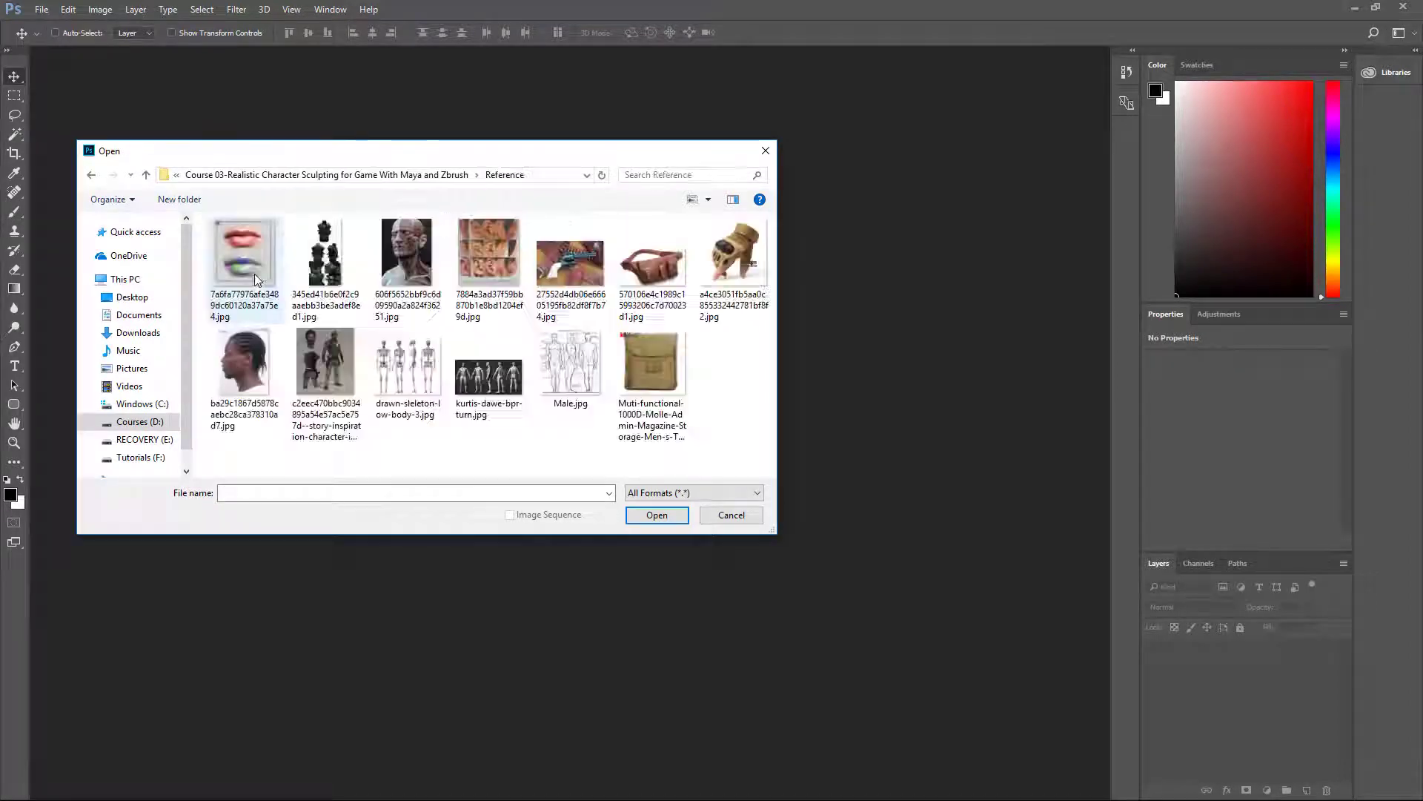
pyautogui.click(466, 386)
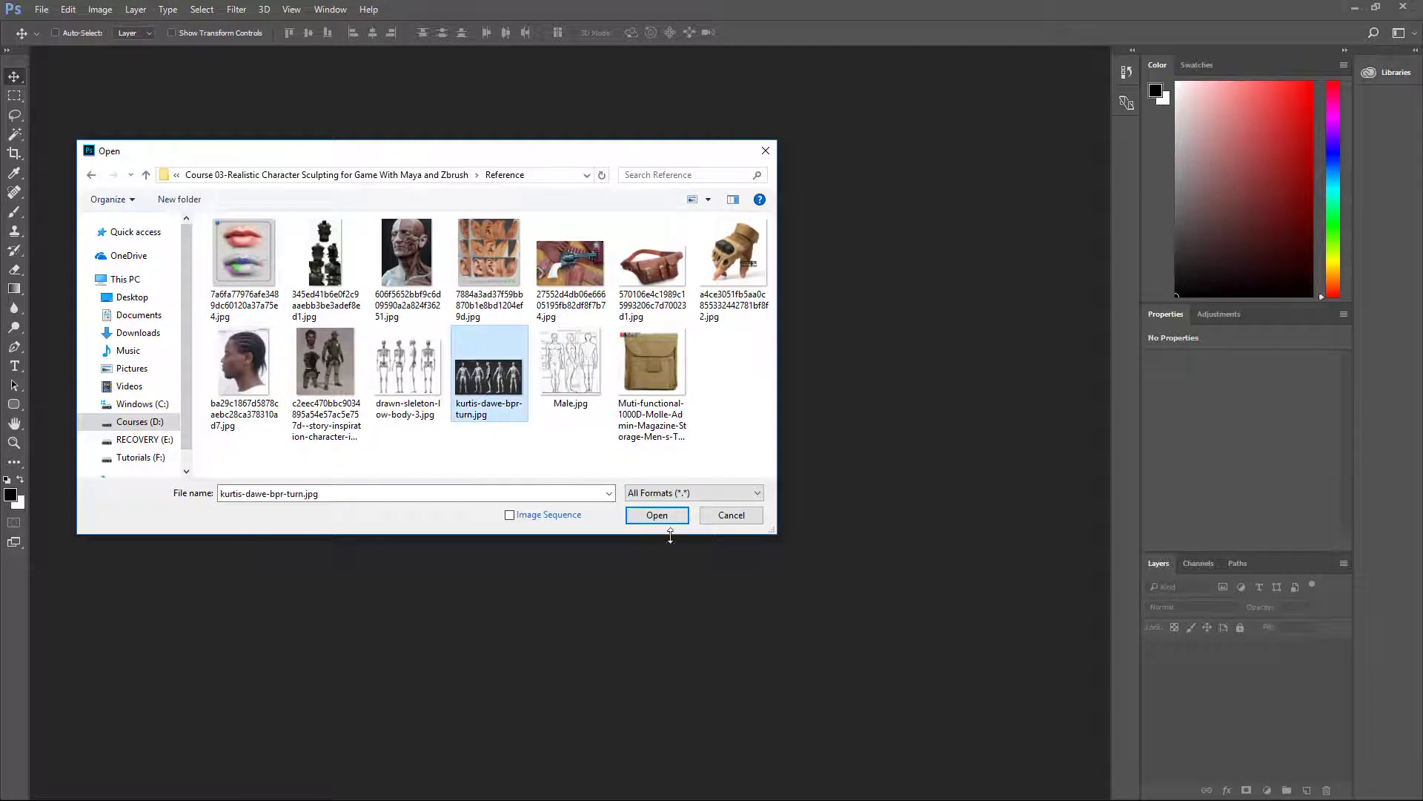
pyautogui.click(657, 515)
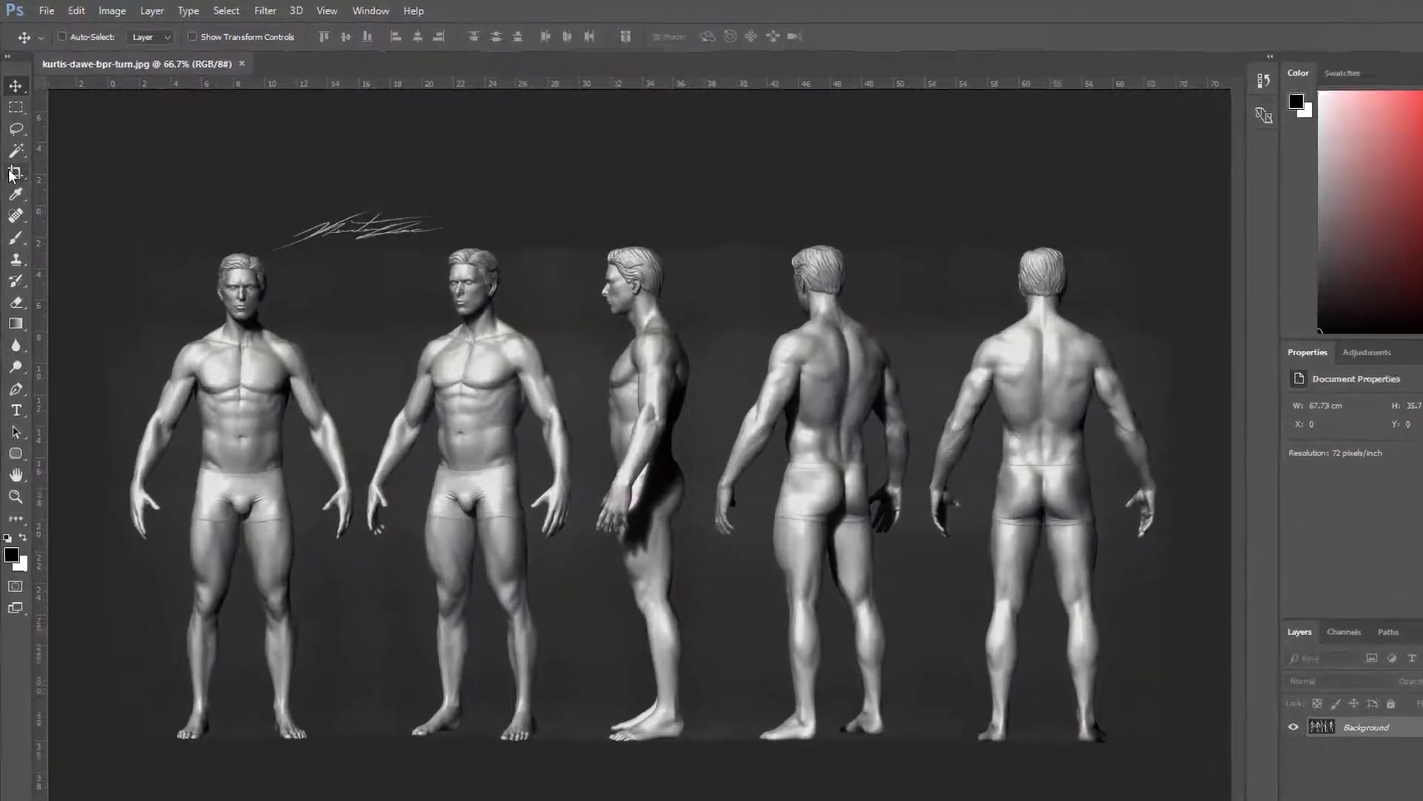
# Crop the turnaround image to the front-view figure only, about 16.2 cm wide at full height.
pyautogui.click(12, 174)
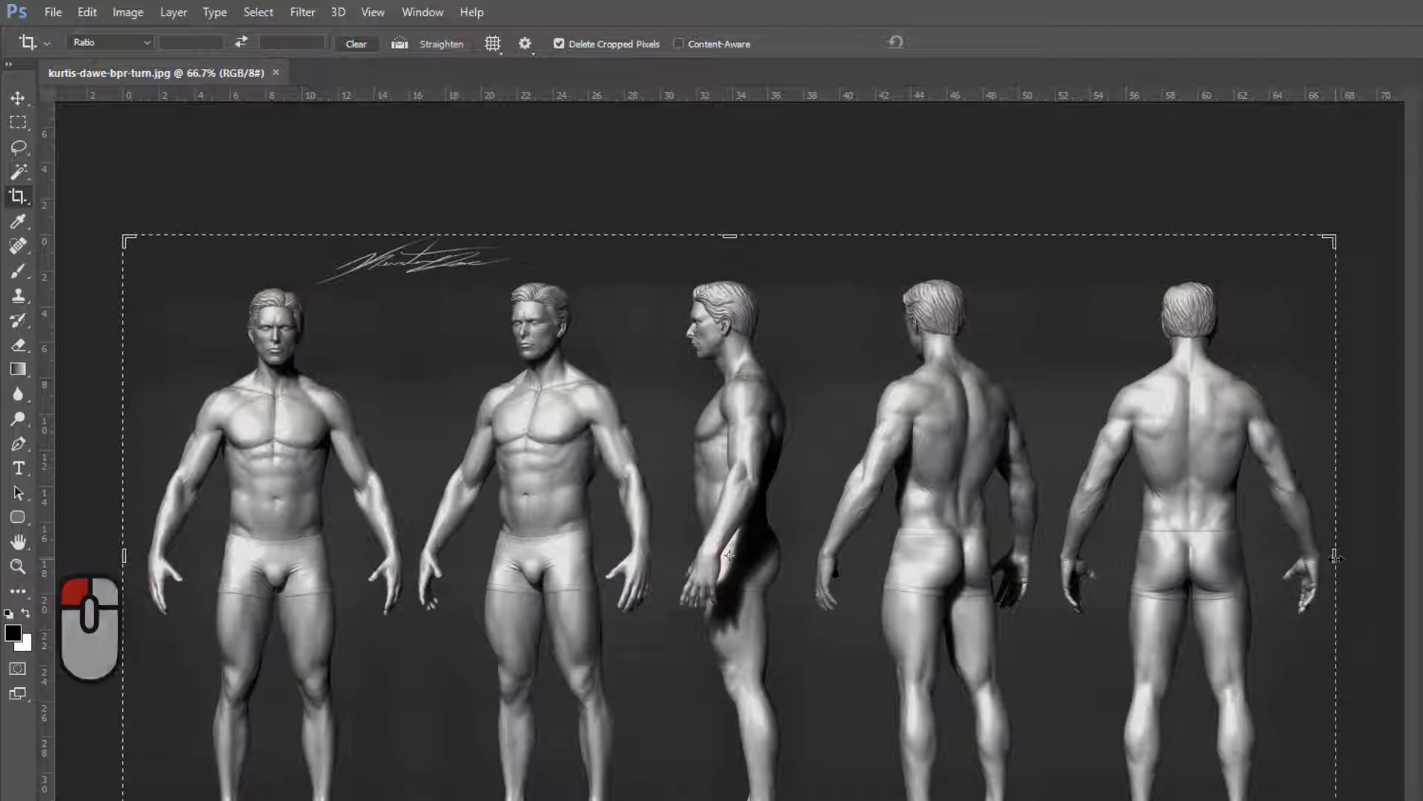
pyautogui.moveTo(1337, 553); pyautogui.dragTo(873, 601)
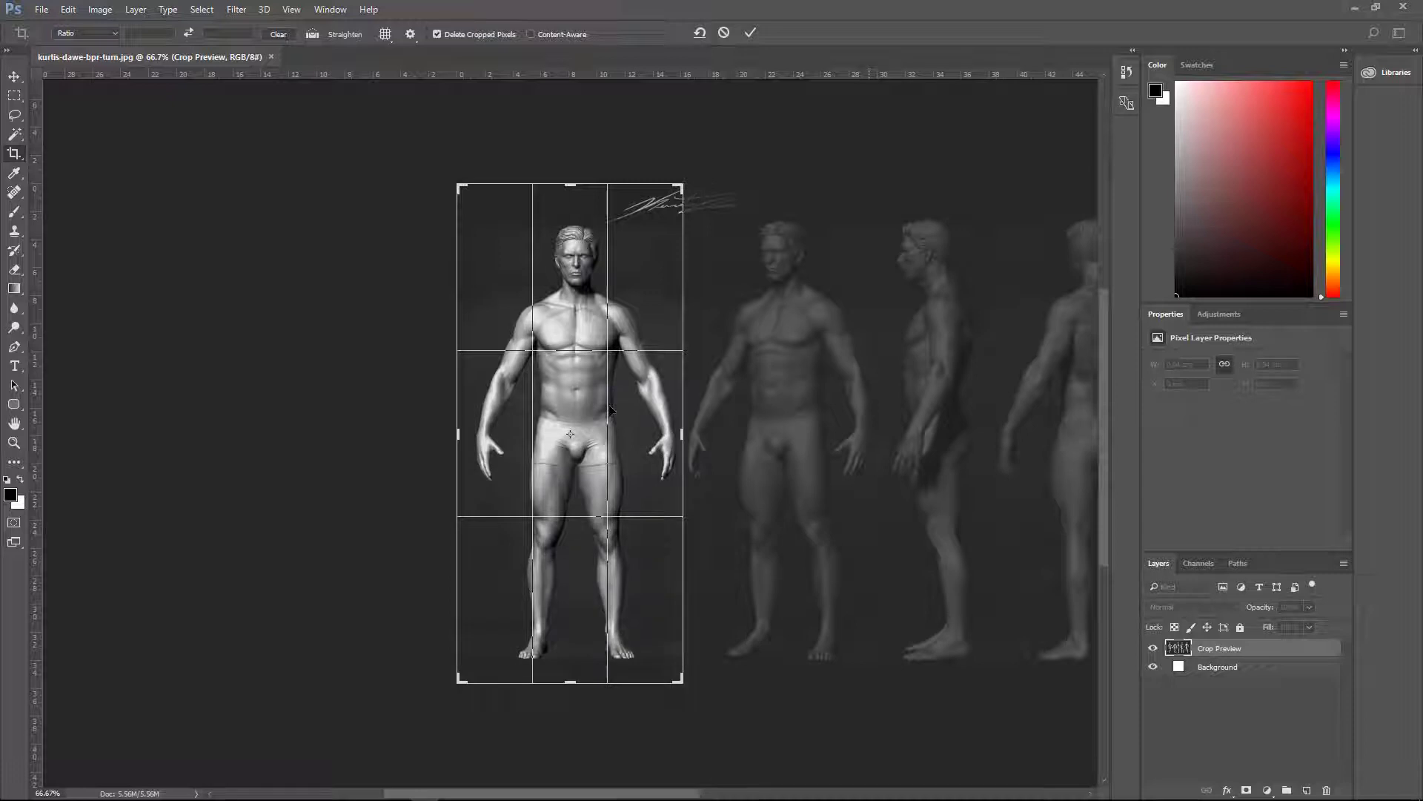
pyautogui.press('Return')
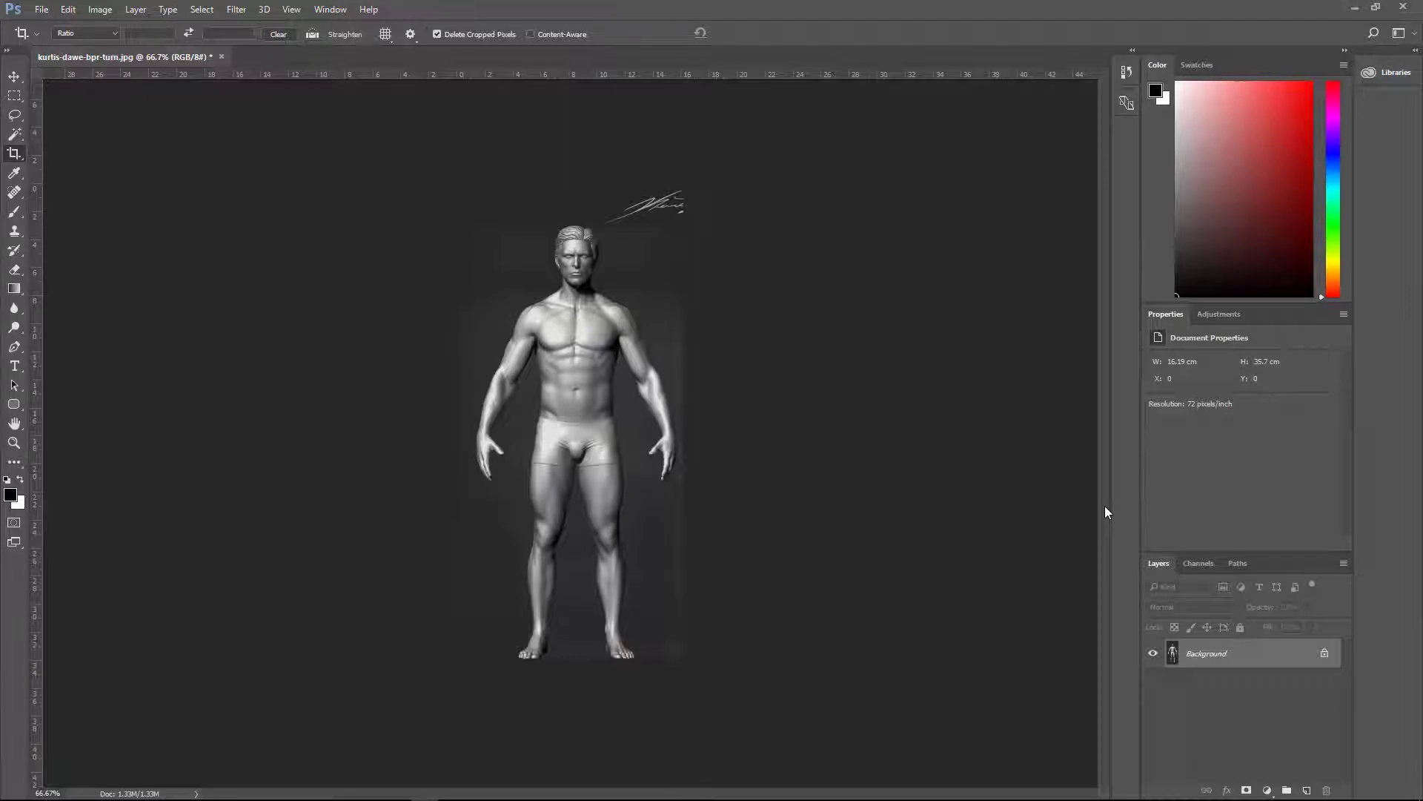
# Start saving the cropped image as a new file in the sourceimages folder of MaleCharacter_Project.
pyautogui.click(41, 9)
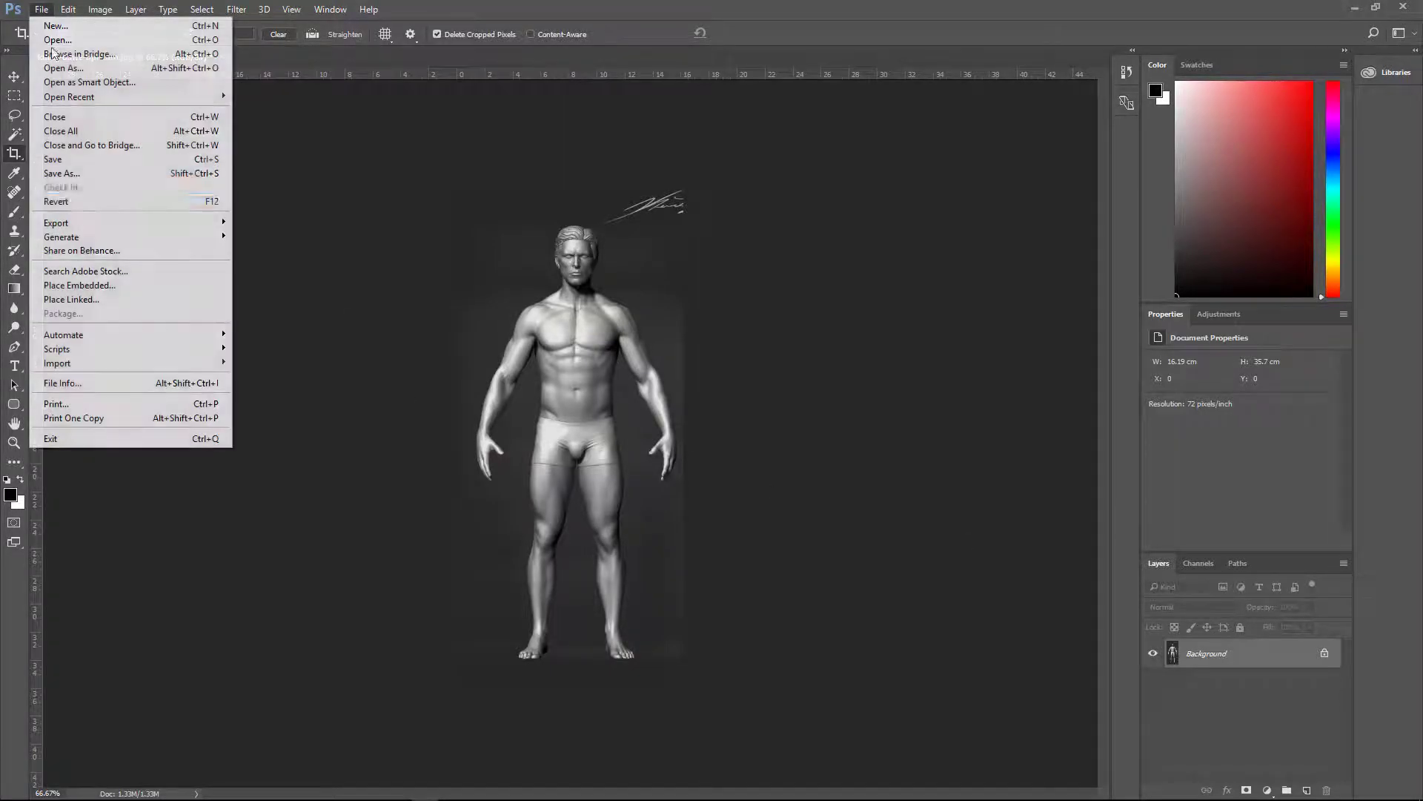
pyautogui.click(67, 173)
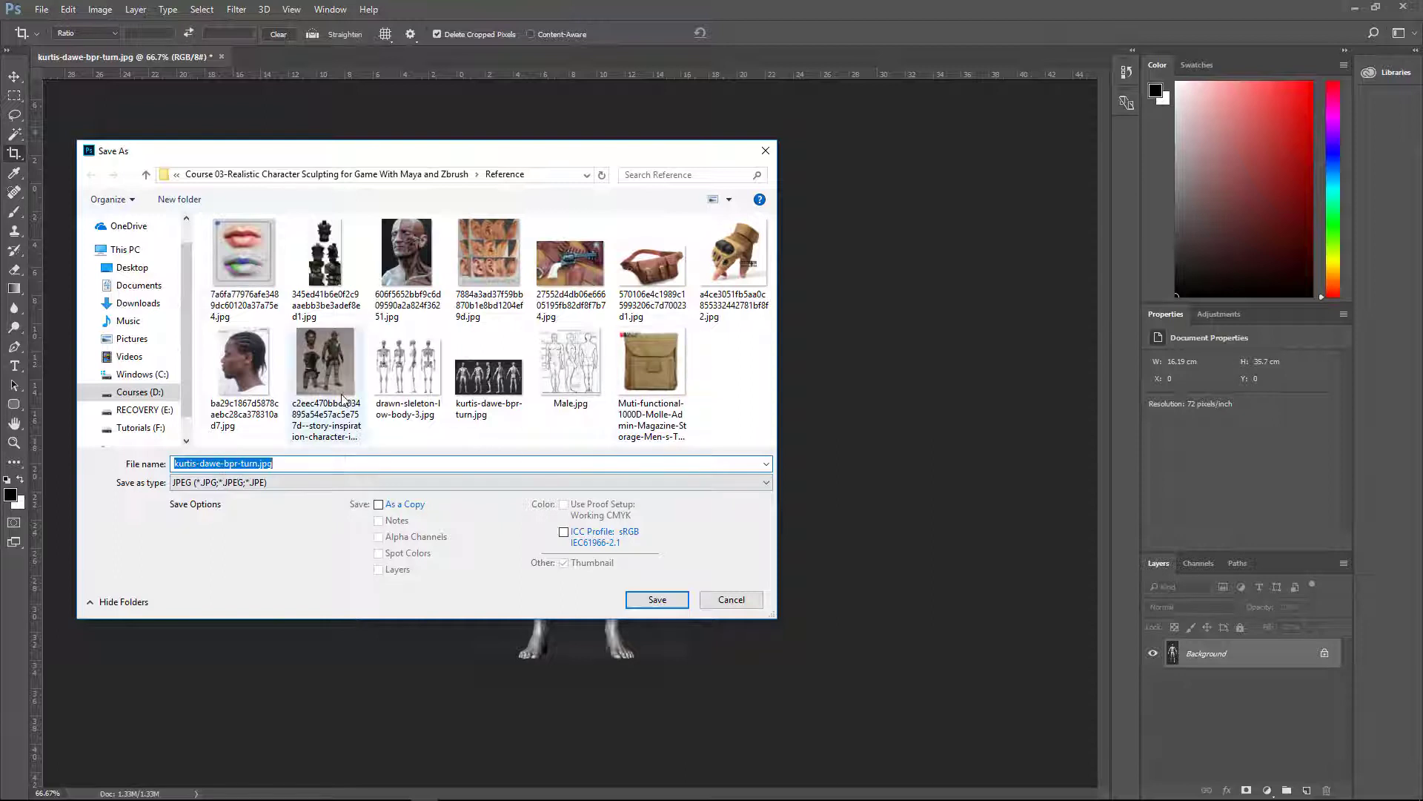
pyautogui.click(388, 174)
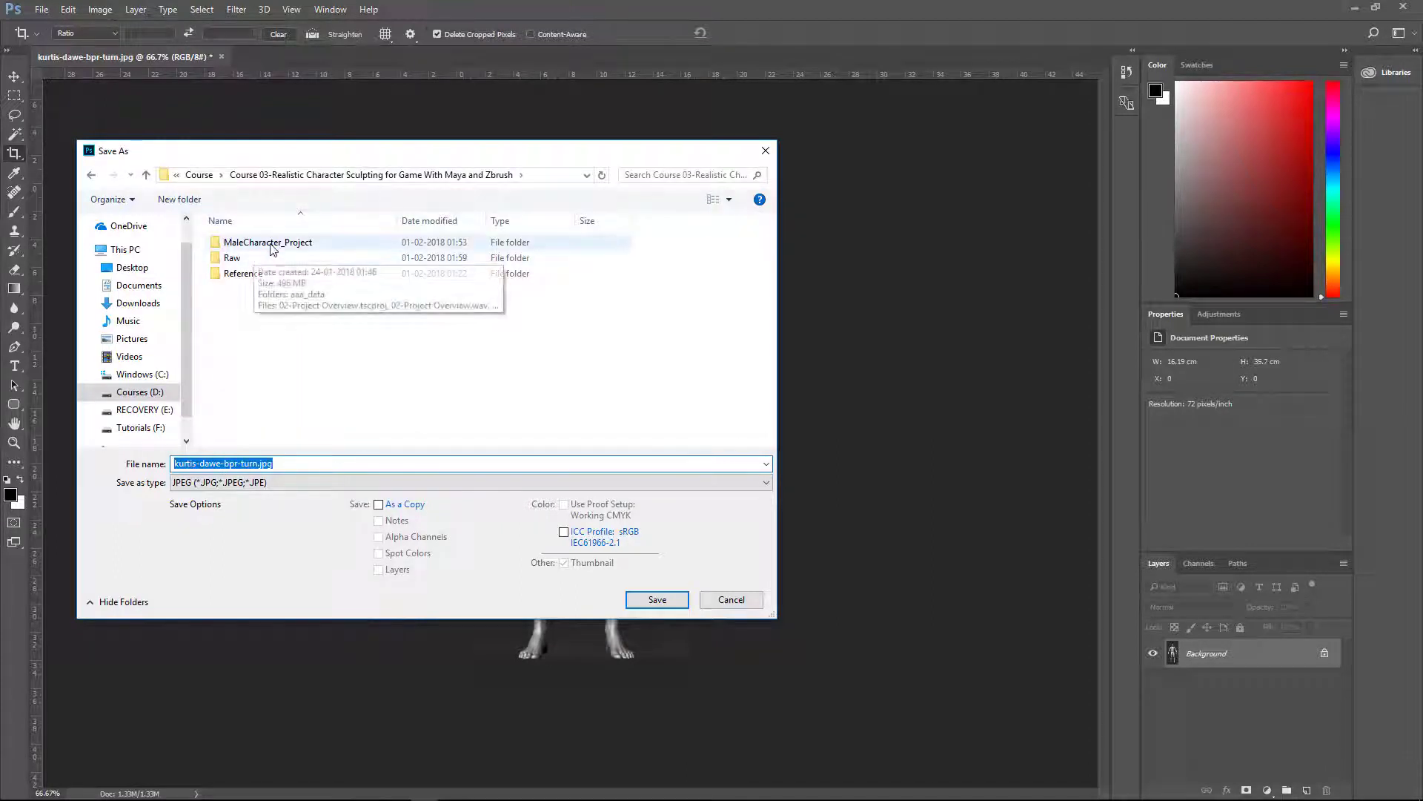
pyautogui.click(272, 245)
pyautogui.doubleClick(272, 245)
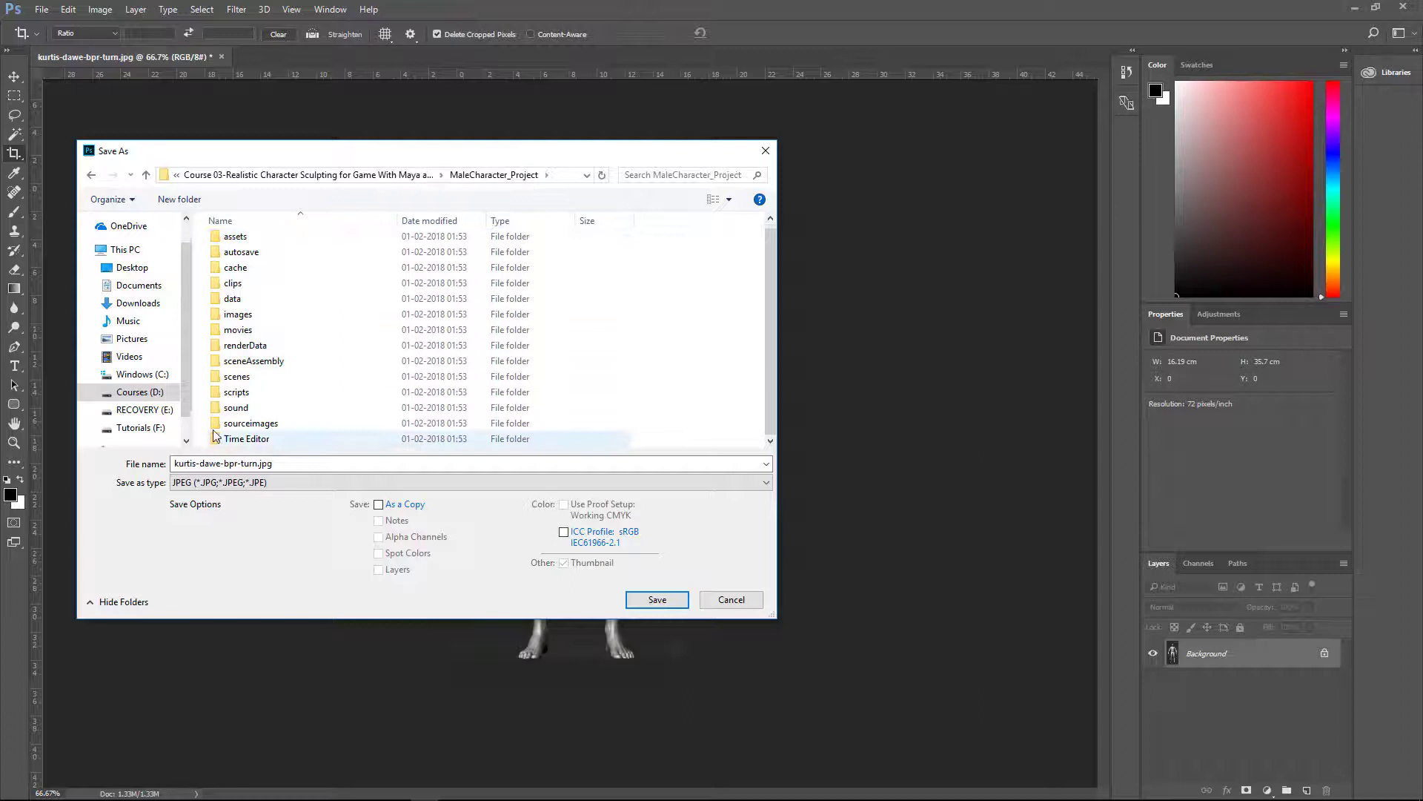
pyautogui.doubleClick(299, 435)
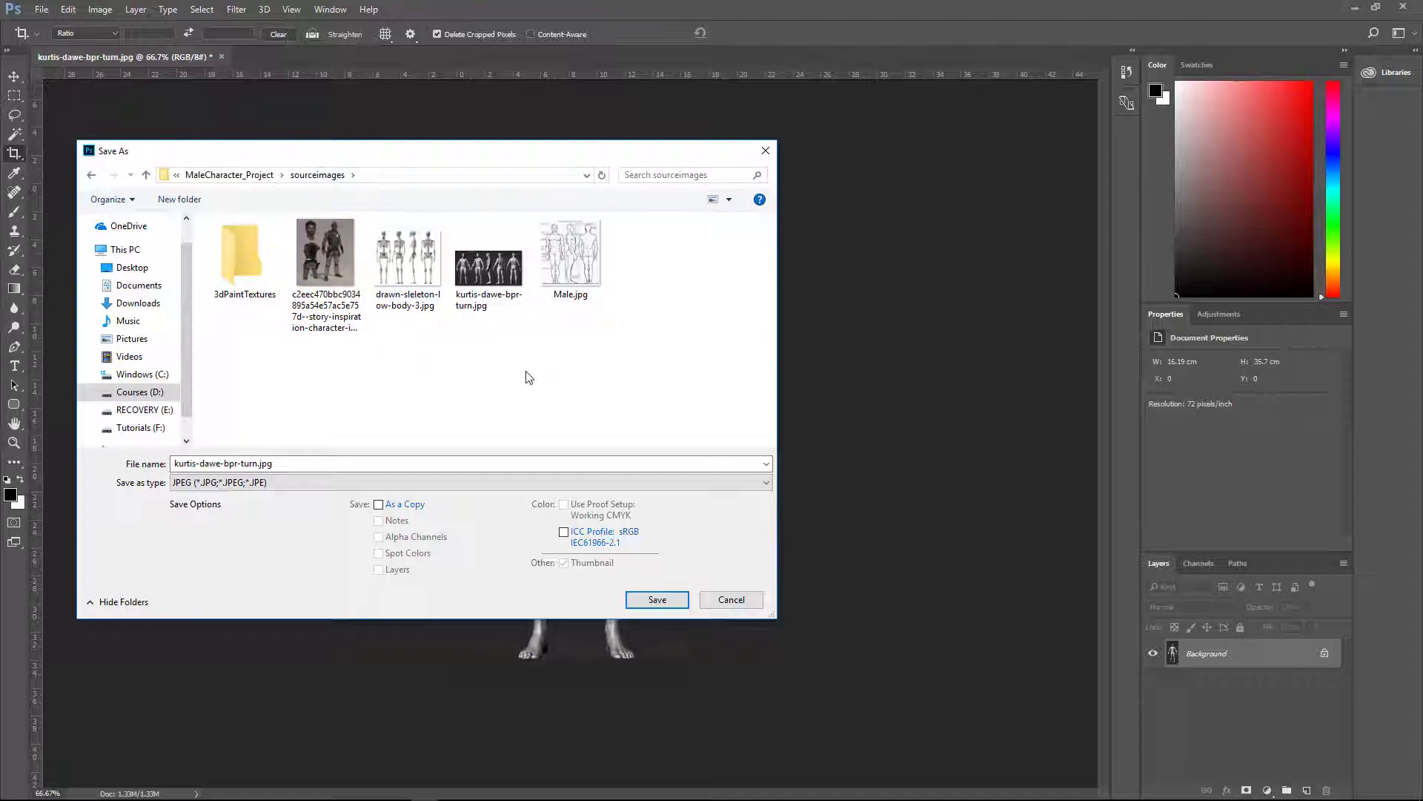
# Name the front-view image Charcter_Front and save it as a JPEG at maximum quality 12.
pyautogui.doubleClick(295, 464)
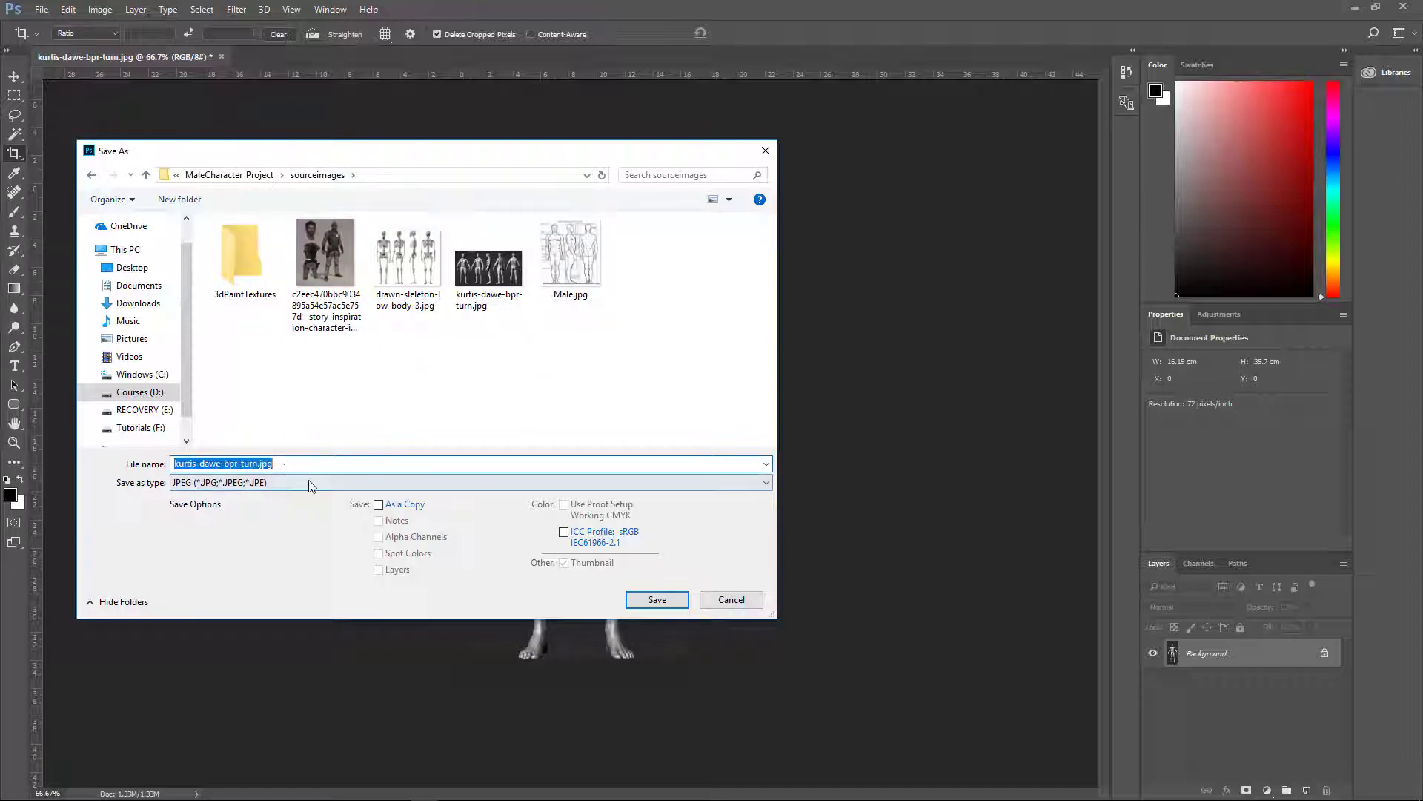
pyautogui.write('C')
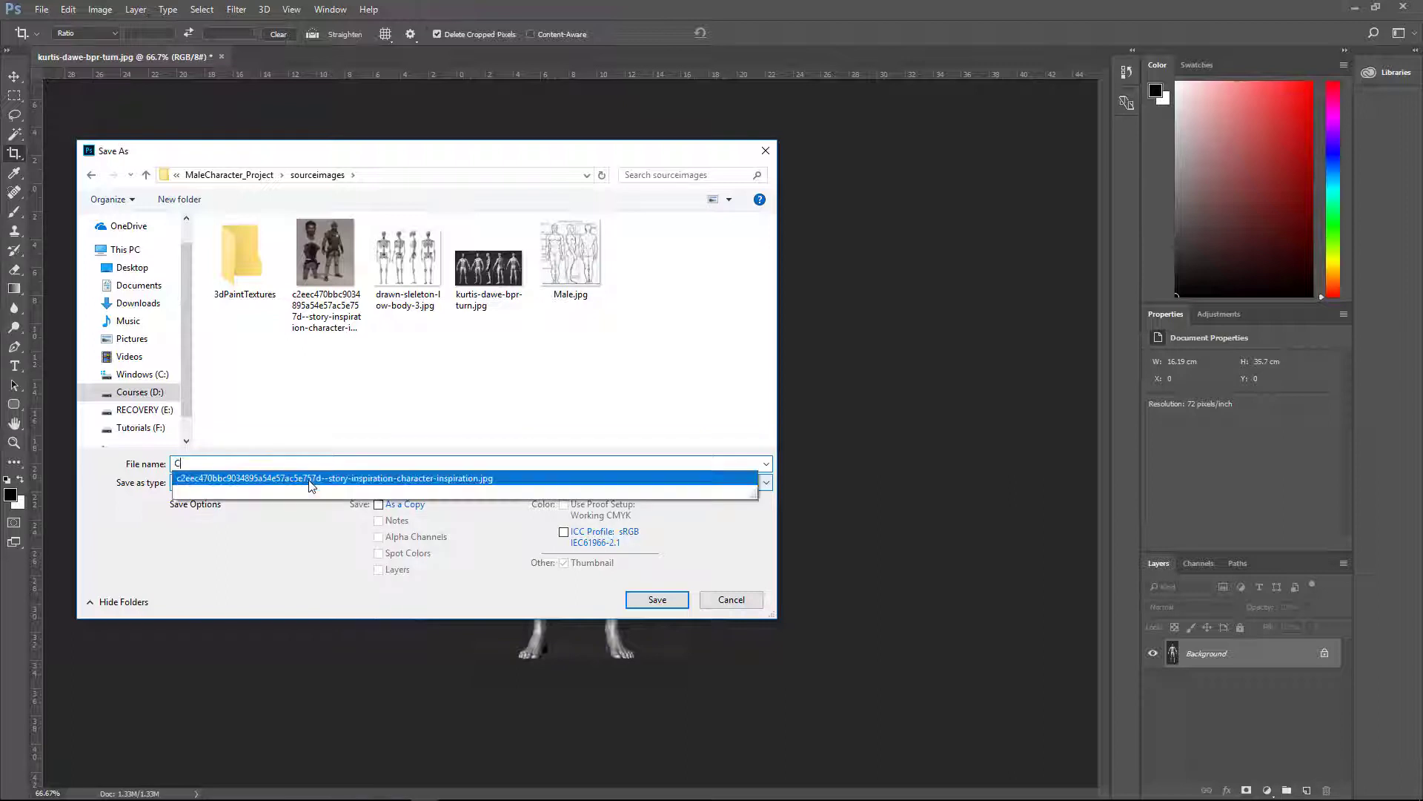
pyautogui.write('harcter')
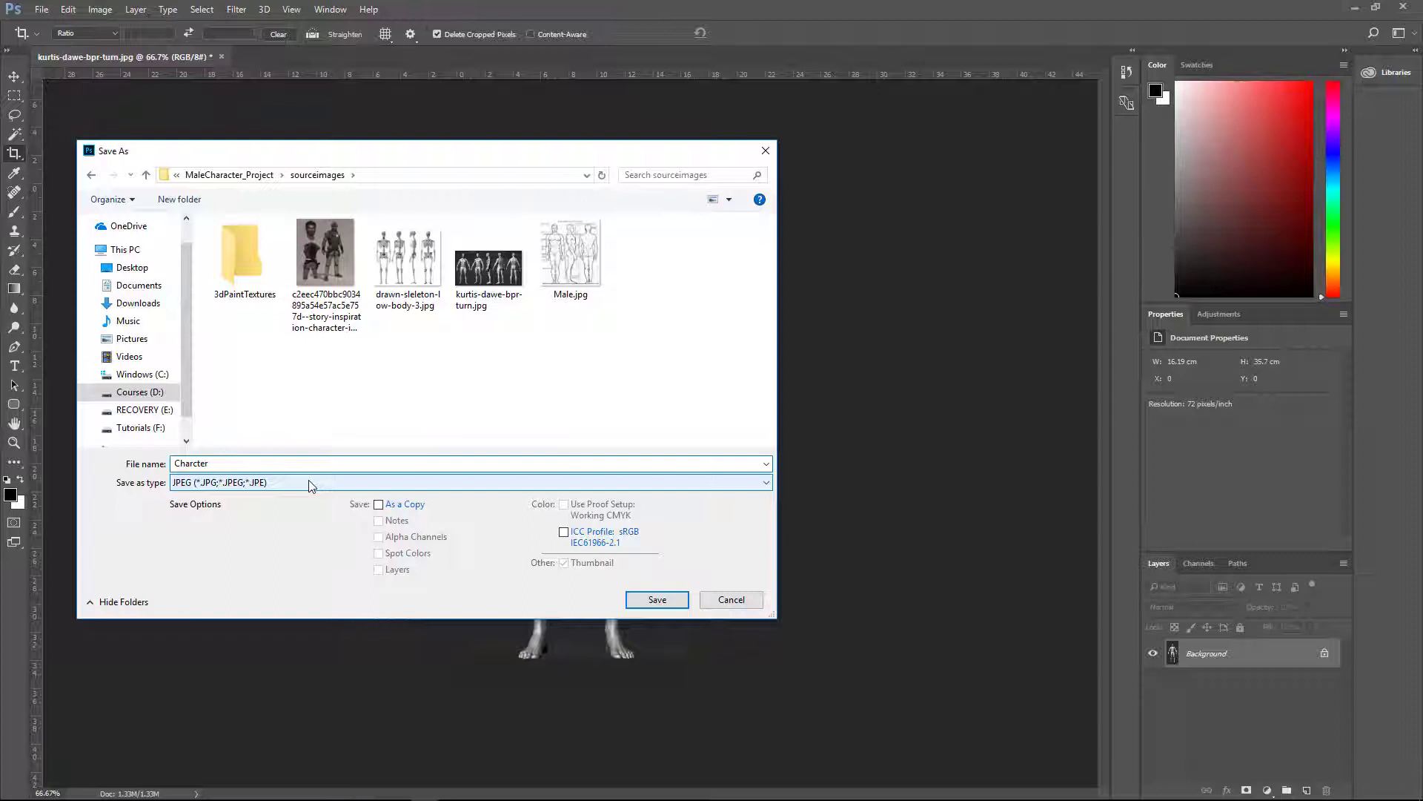
pyautogui.write('_Front')
pyautogui.click(657, 599)
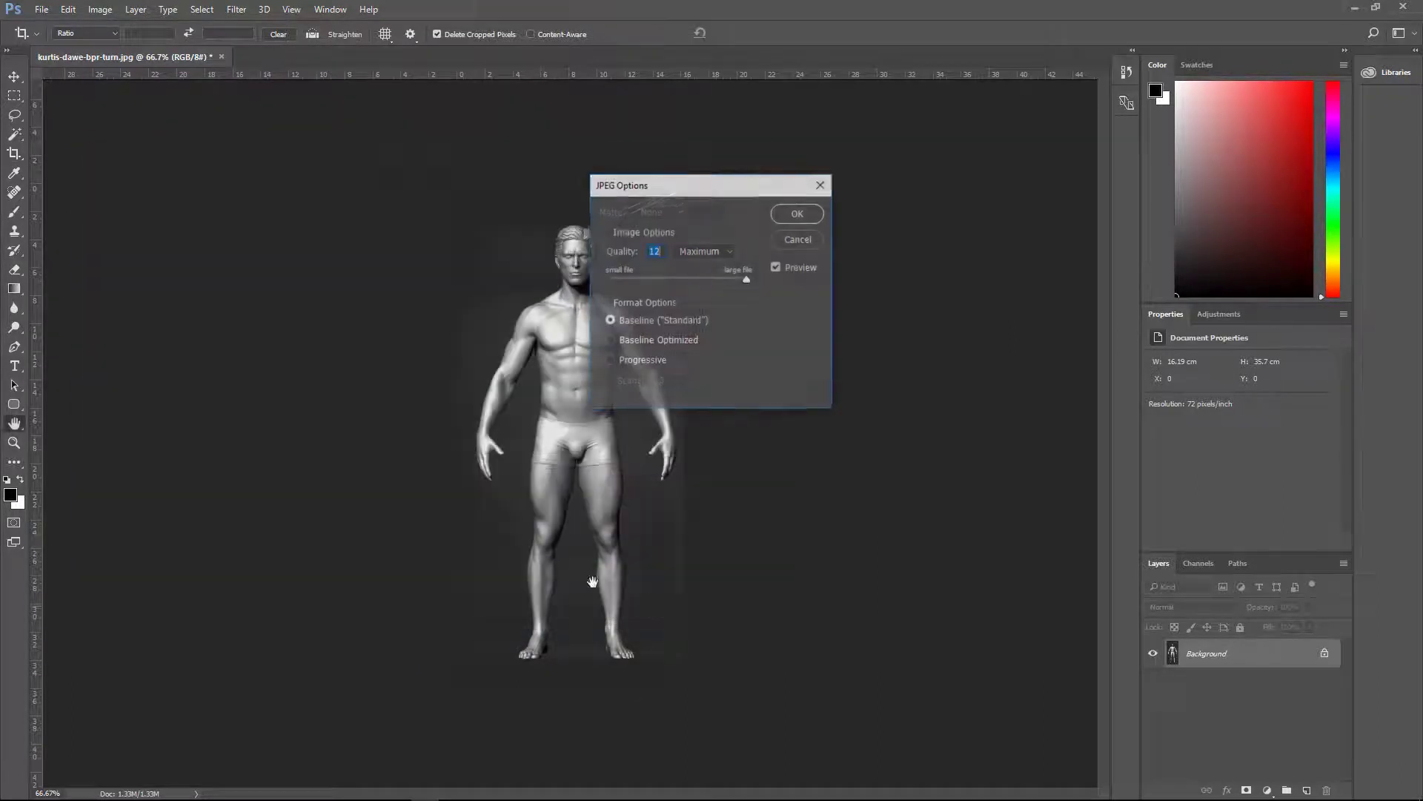
pyautogui.click(796, 215)
# Step back one edit to undo the front-view crop and restore all five figures.
pyautogui.press('c')
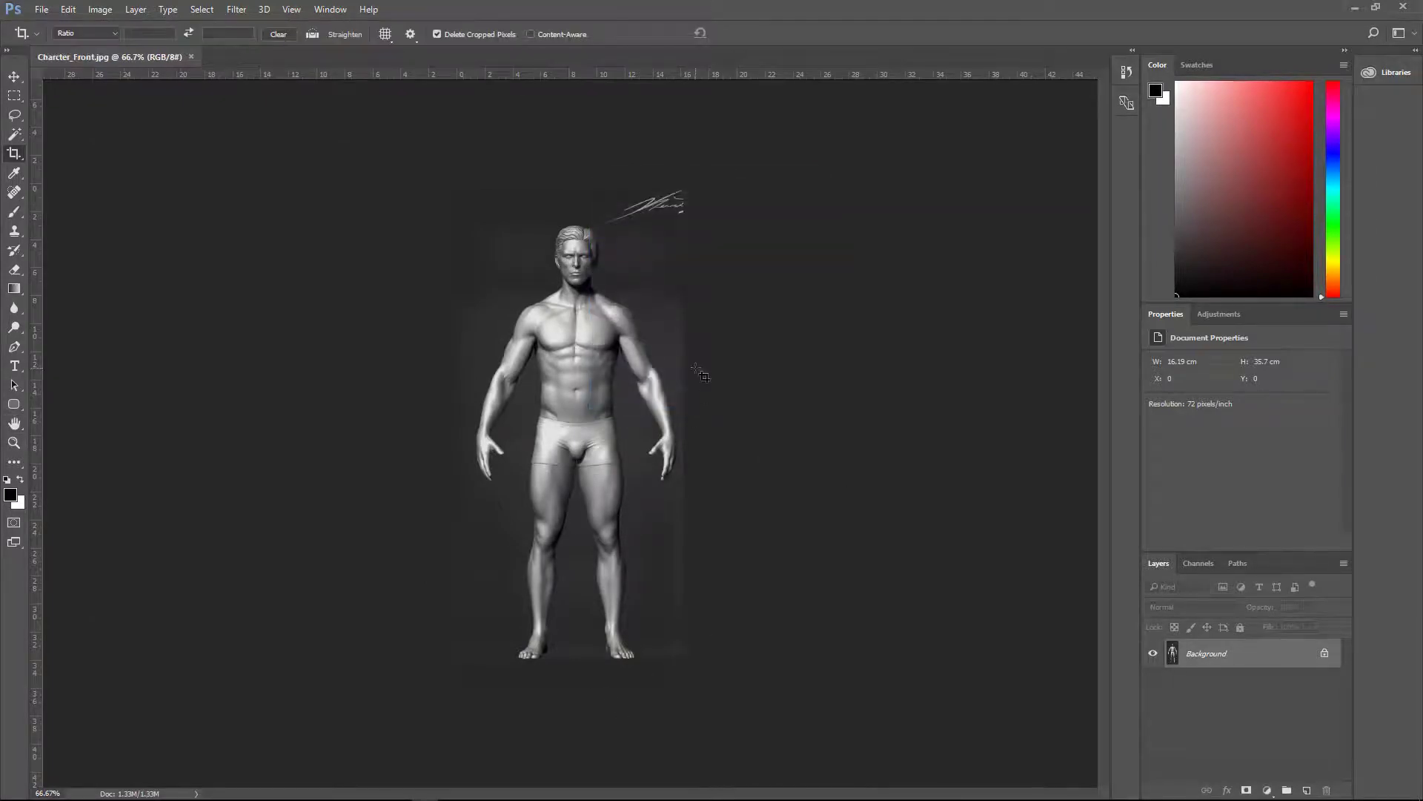
pyautogui.click(41, 9)
pyautogui.moveTo(74, 9)
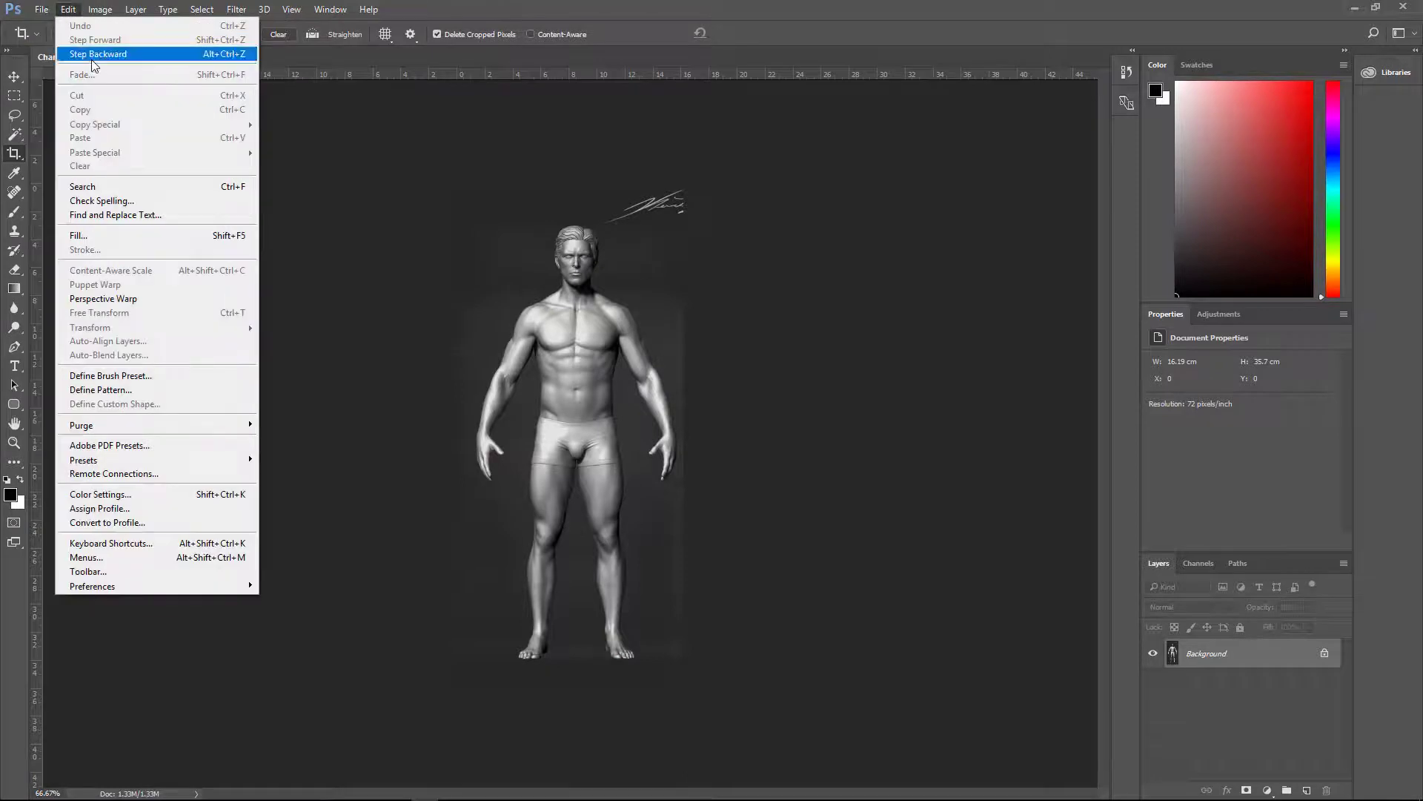
pyautogui.click(87, 54)
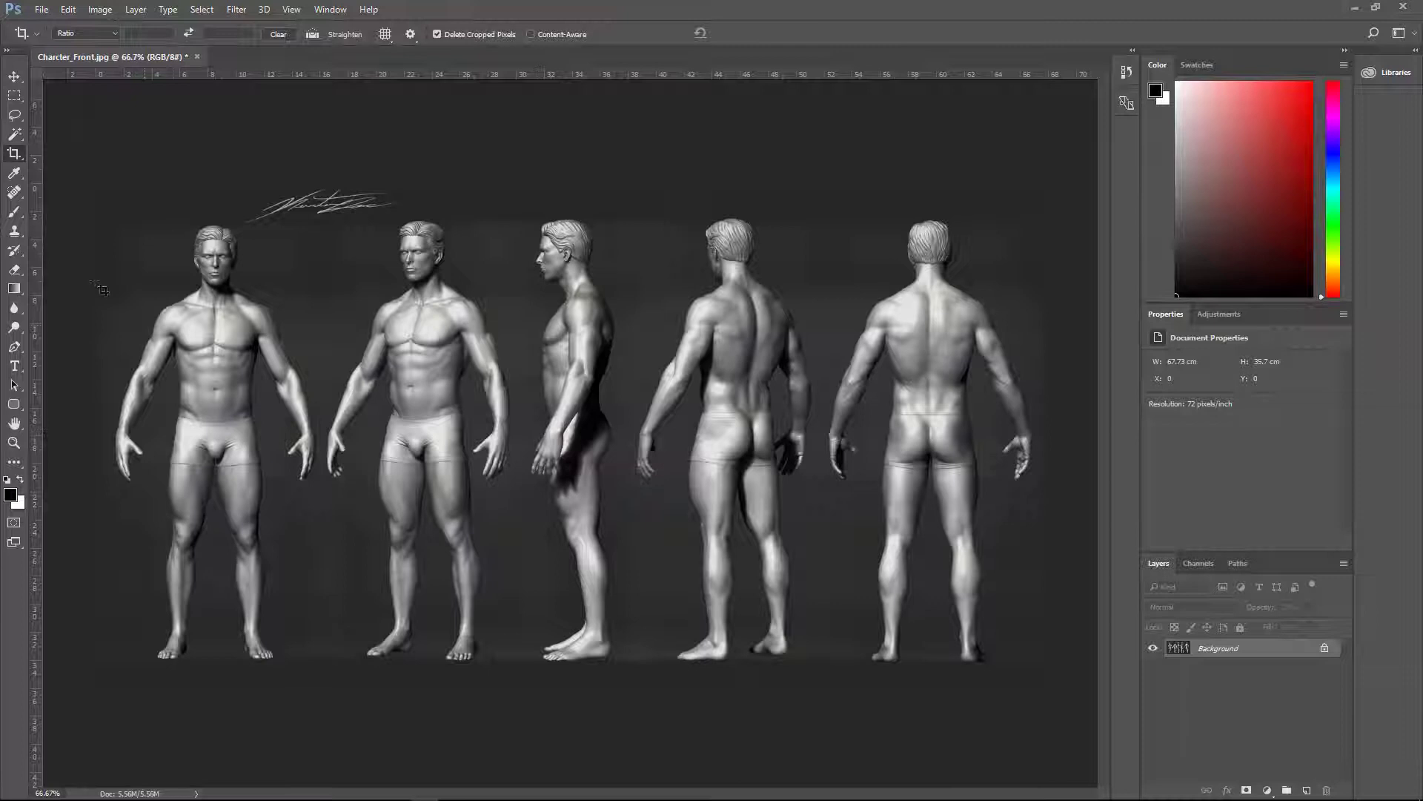
# Crop the turnaround image to the side-view figure only, about 8.4 cm wide at full height.
pyautogui.click(20, 159)
pyautogui.moveTo(94, 436); pyautogui.dragTo(307, 448)
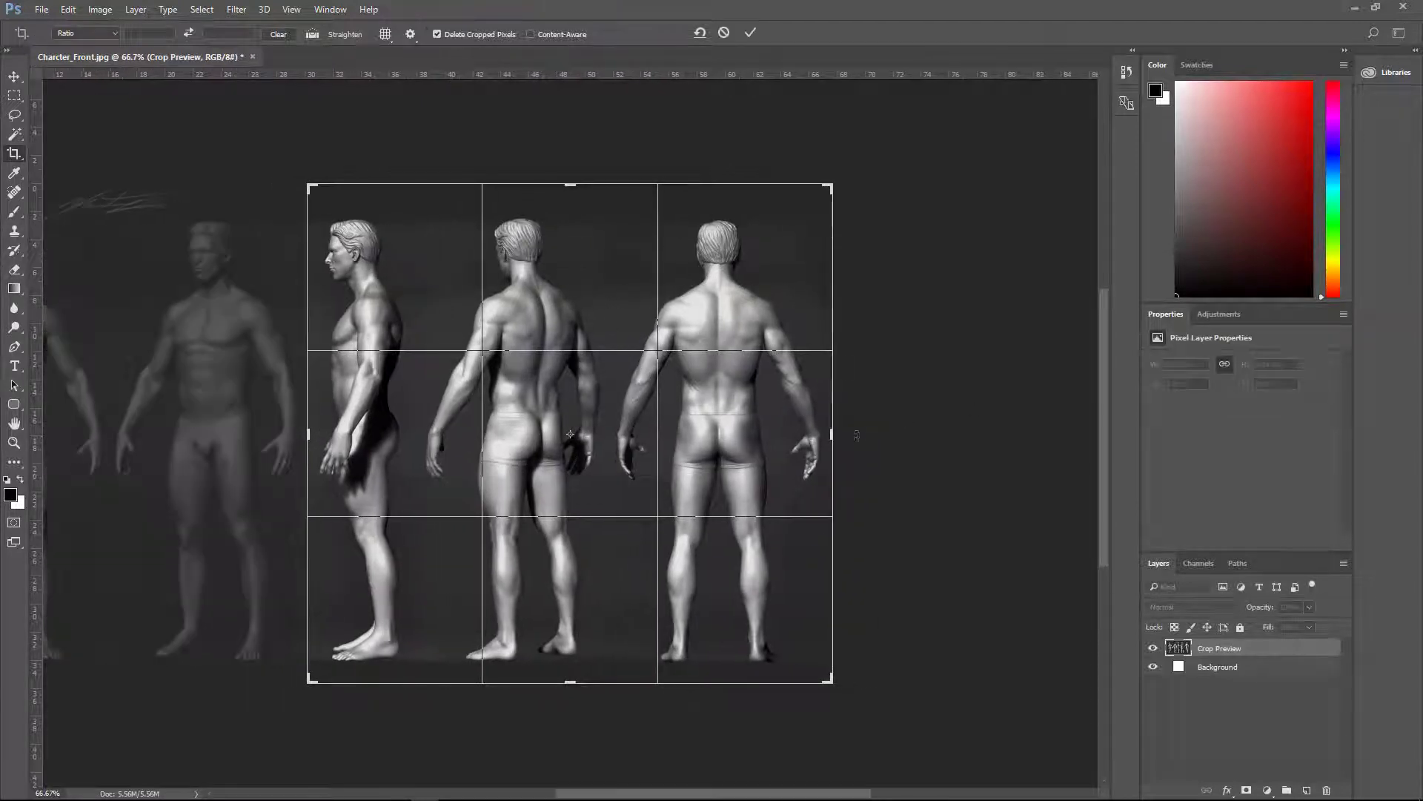
pyautogui.moveTo(833, 433); pyautogui.dragTo(630, 453)
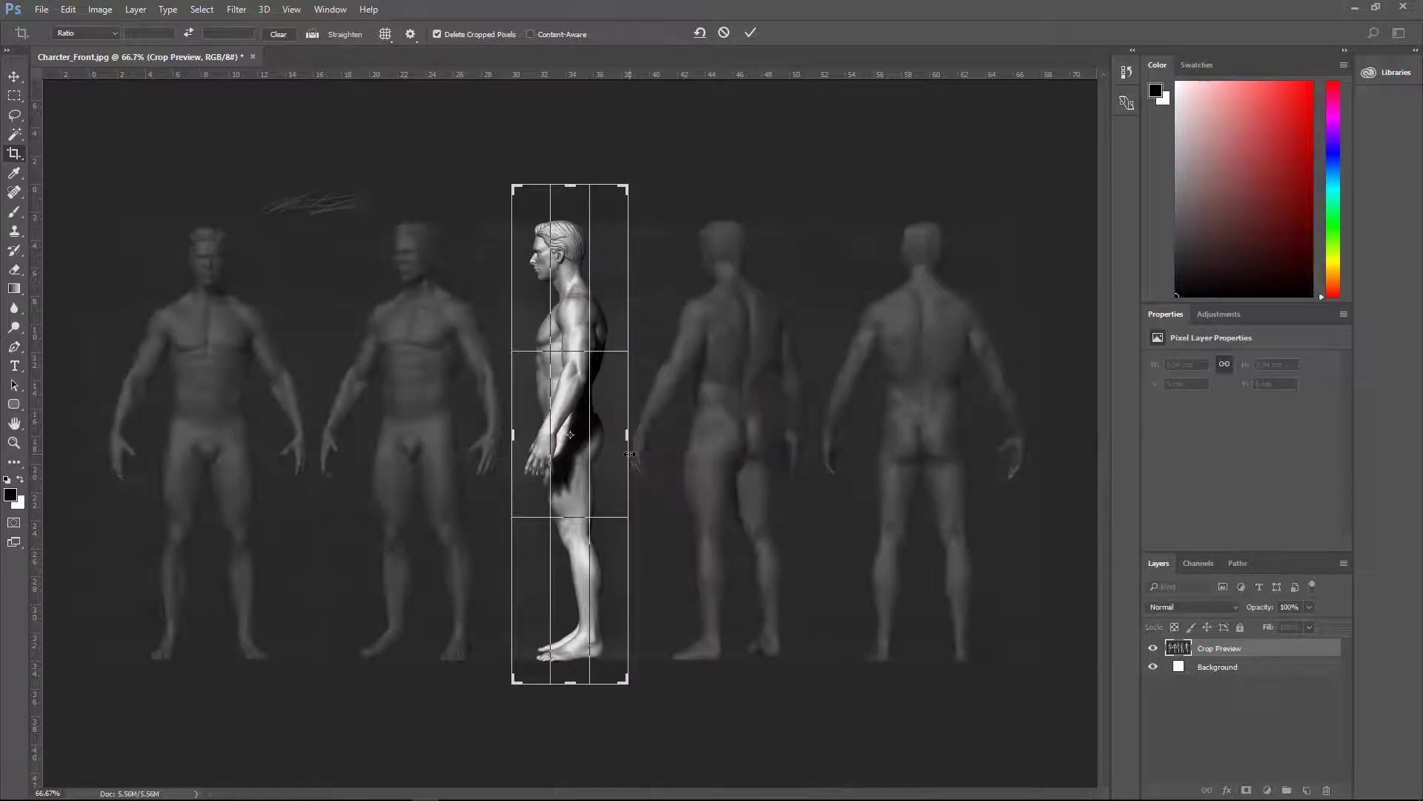
pyautogui.press('Return')
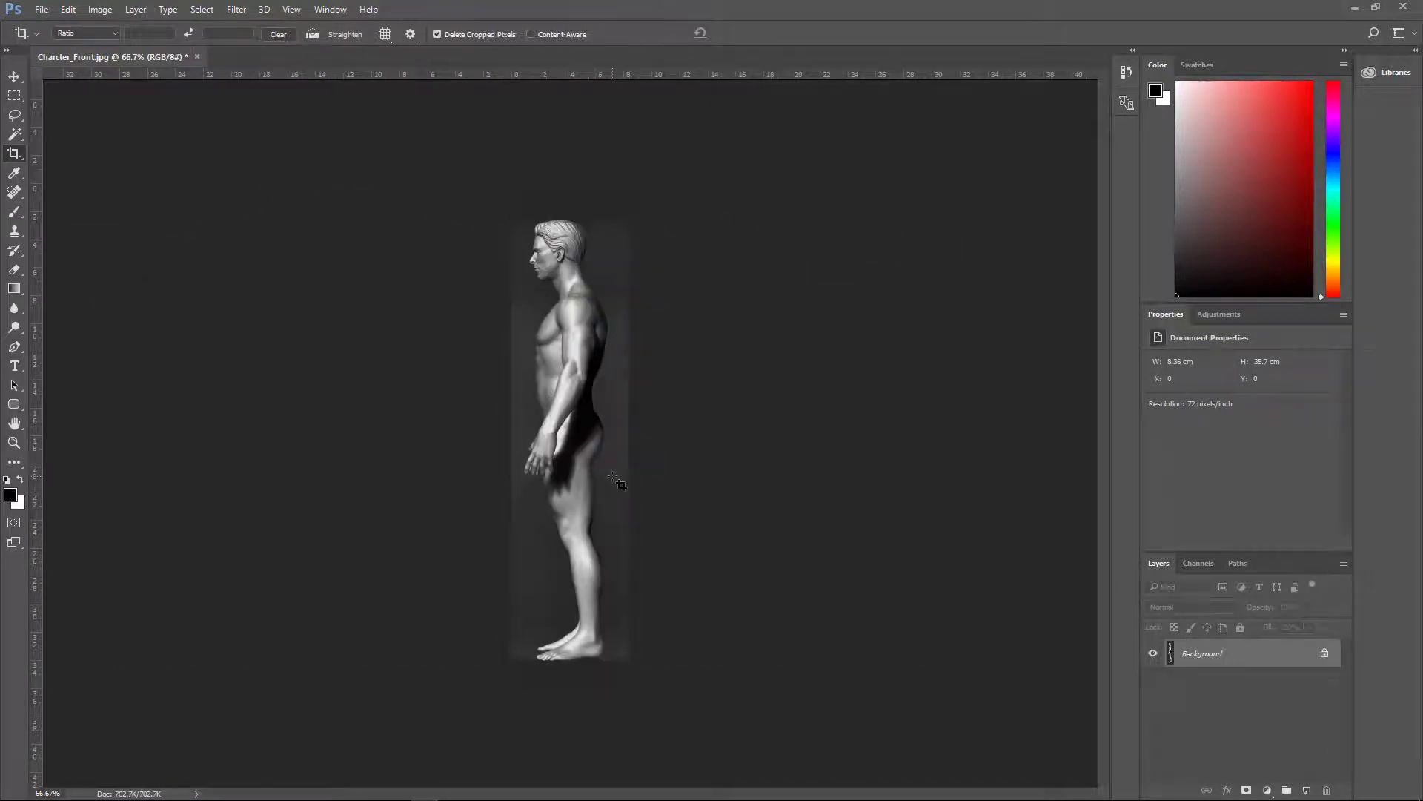
# Save the cropped side view as a new JPEG named Charcter_side in the sourceimages folder, accepting the JPEG options.
pyautogui.click(42, 9)
pyautogui.click(59, 177)
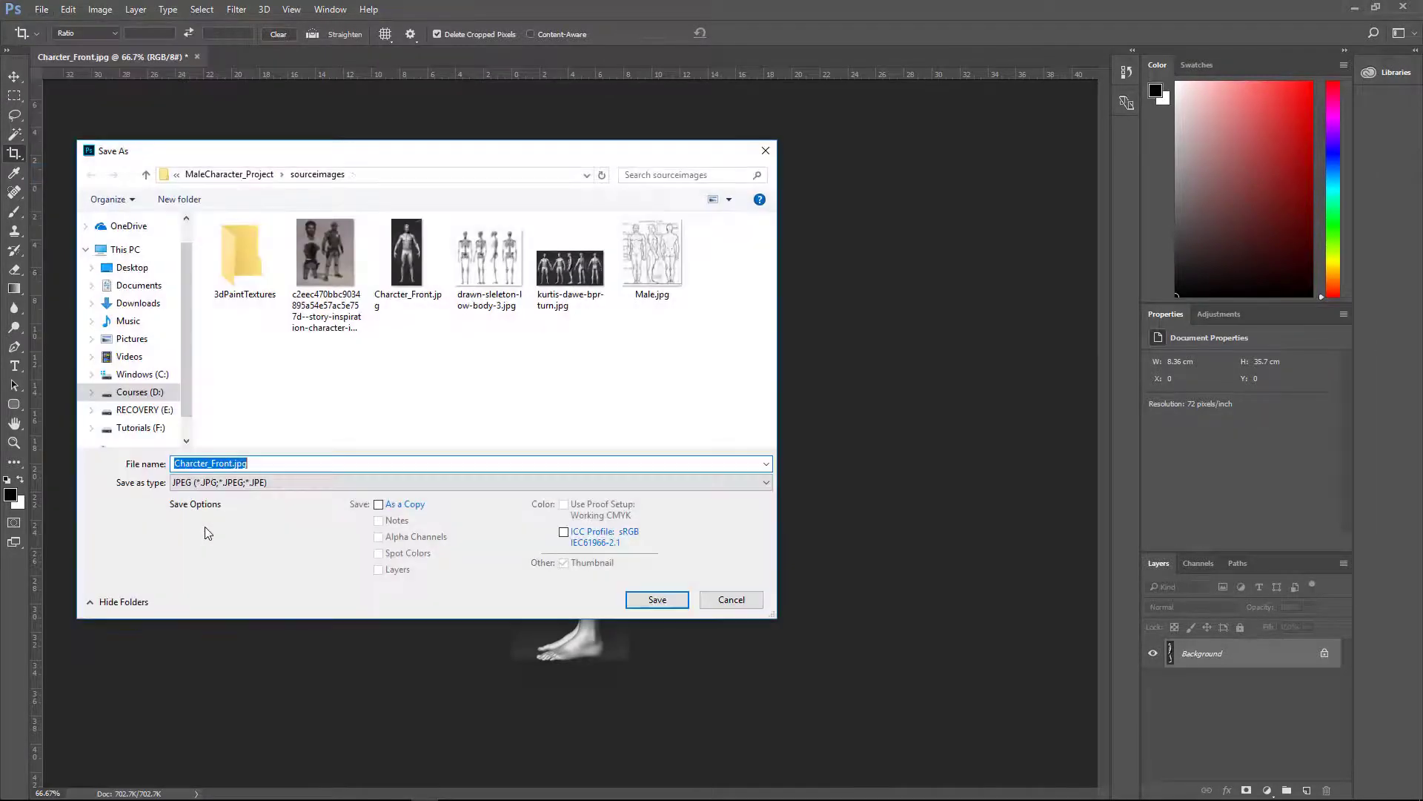
pyautogui.click(393, 304)
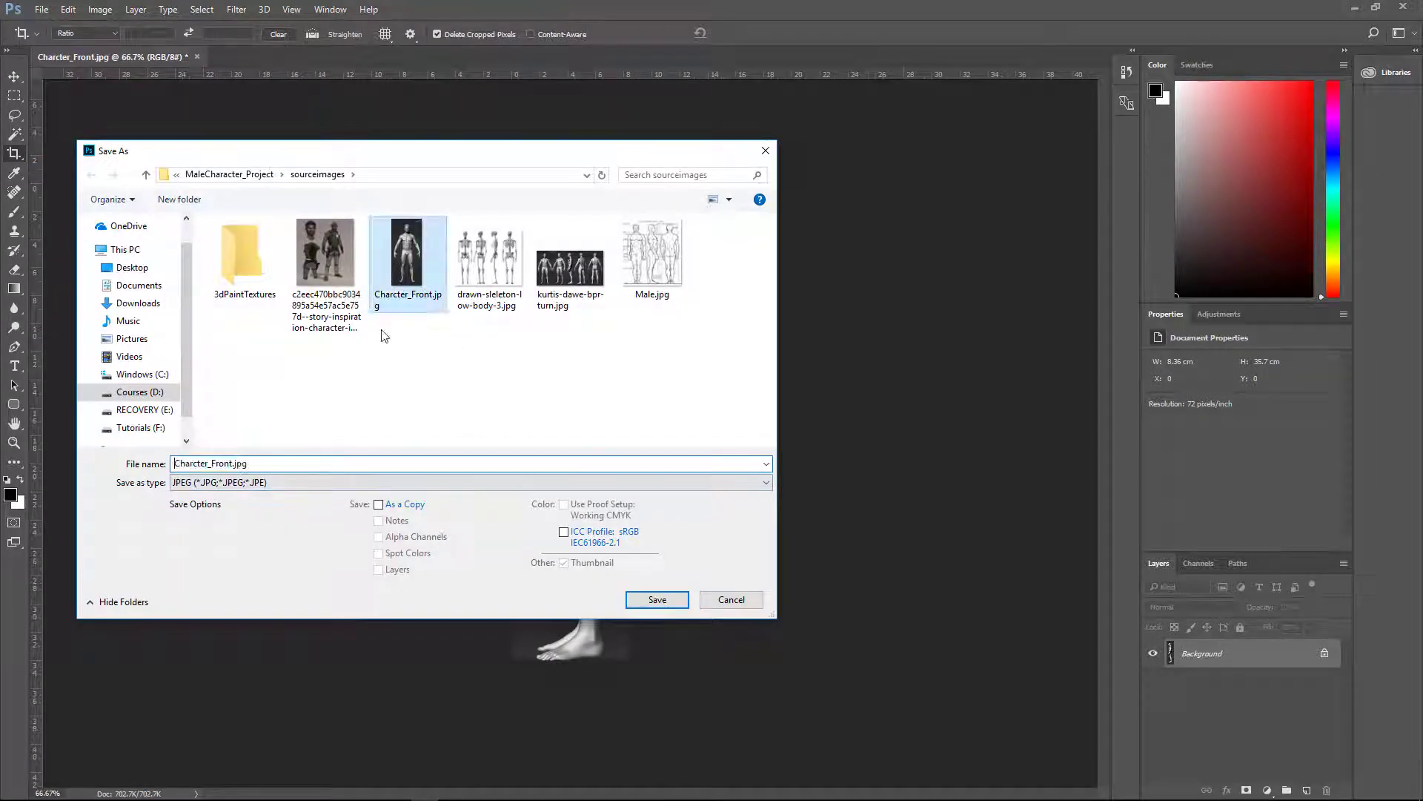
pyautogui.click(266, 462)
pyautogui.doubleClick(267, 463)
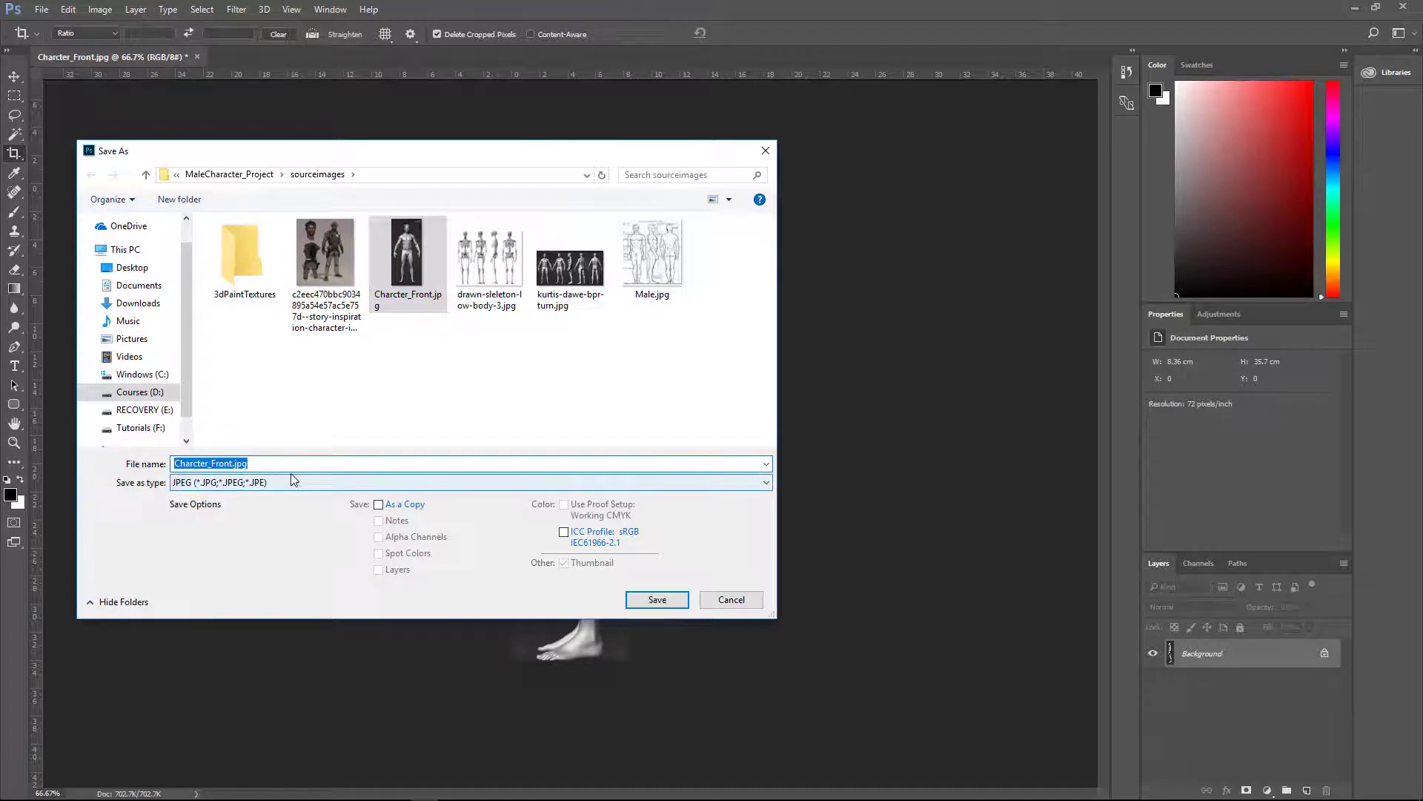
pyautogui.click(239, 469)
pyautogui.moveTo(240, 470); pyautogui.dragTo(218, 470)
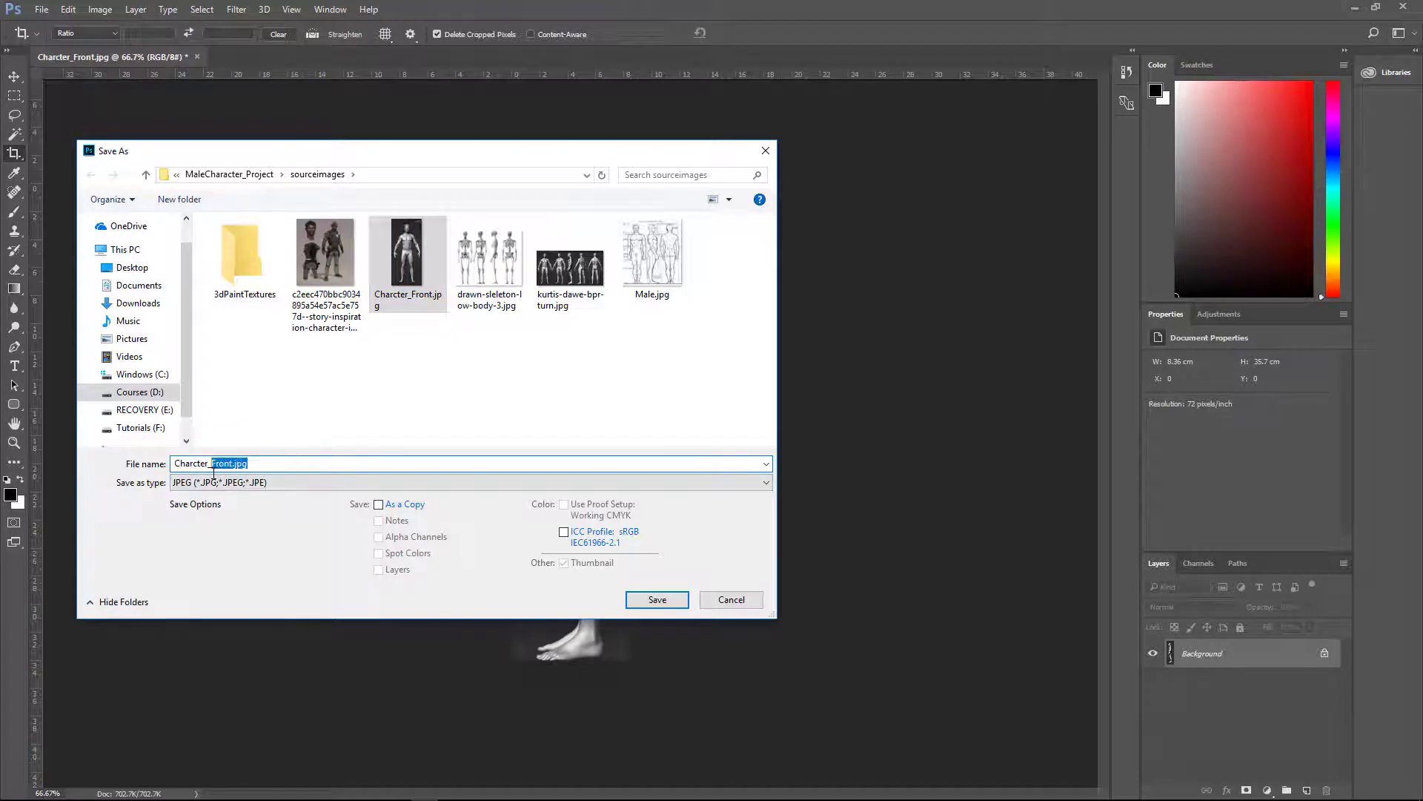
pyautogui.write('side')
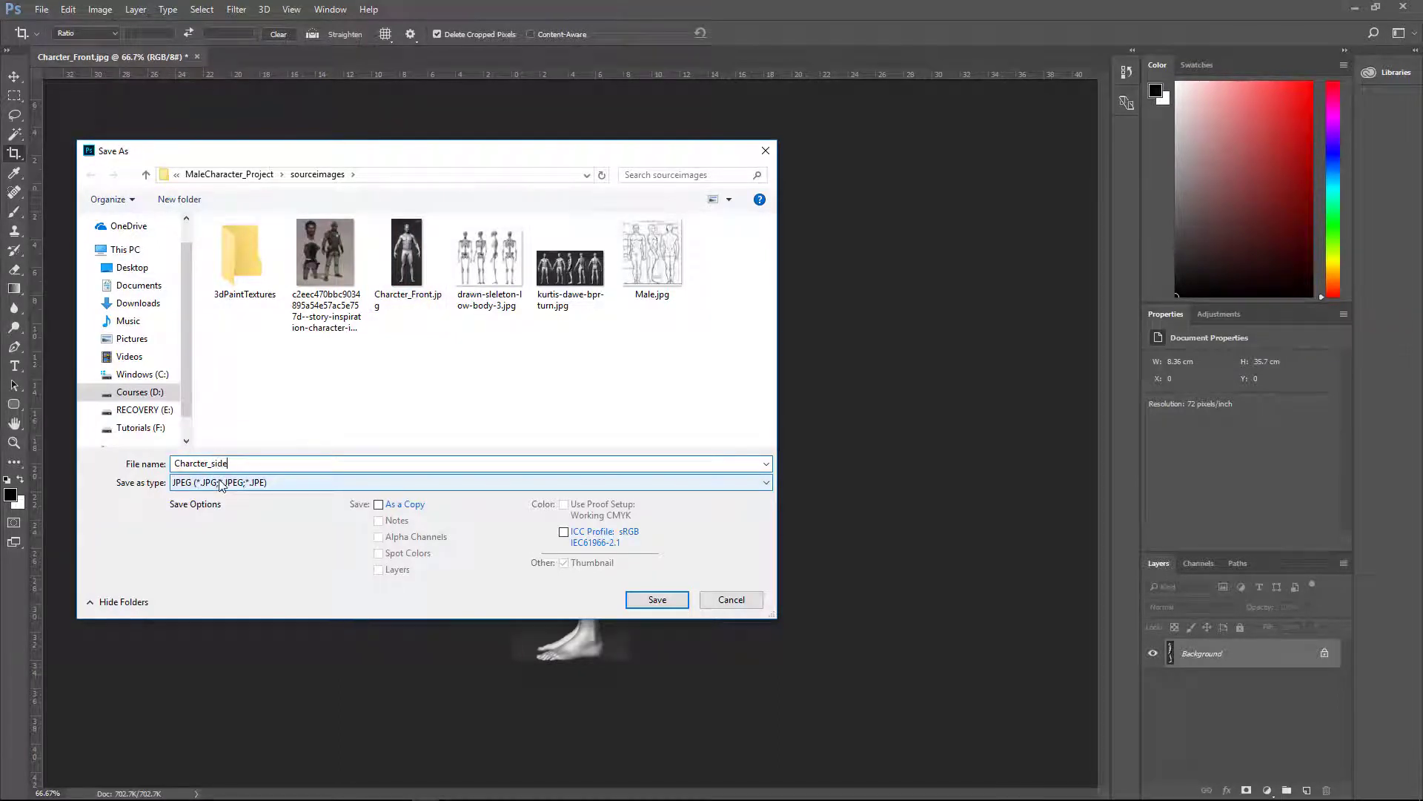
pyautogui.click(643, 604)
pyautogui.click(790, 218)
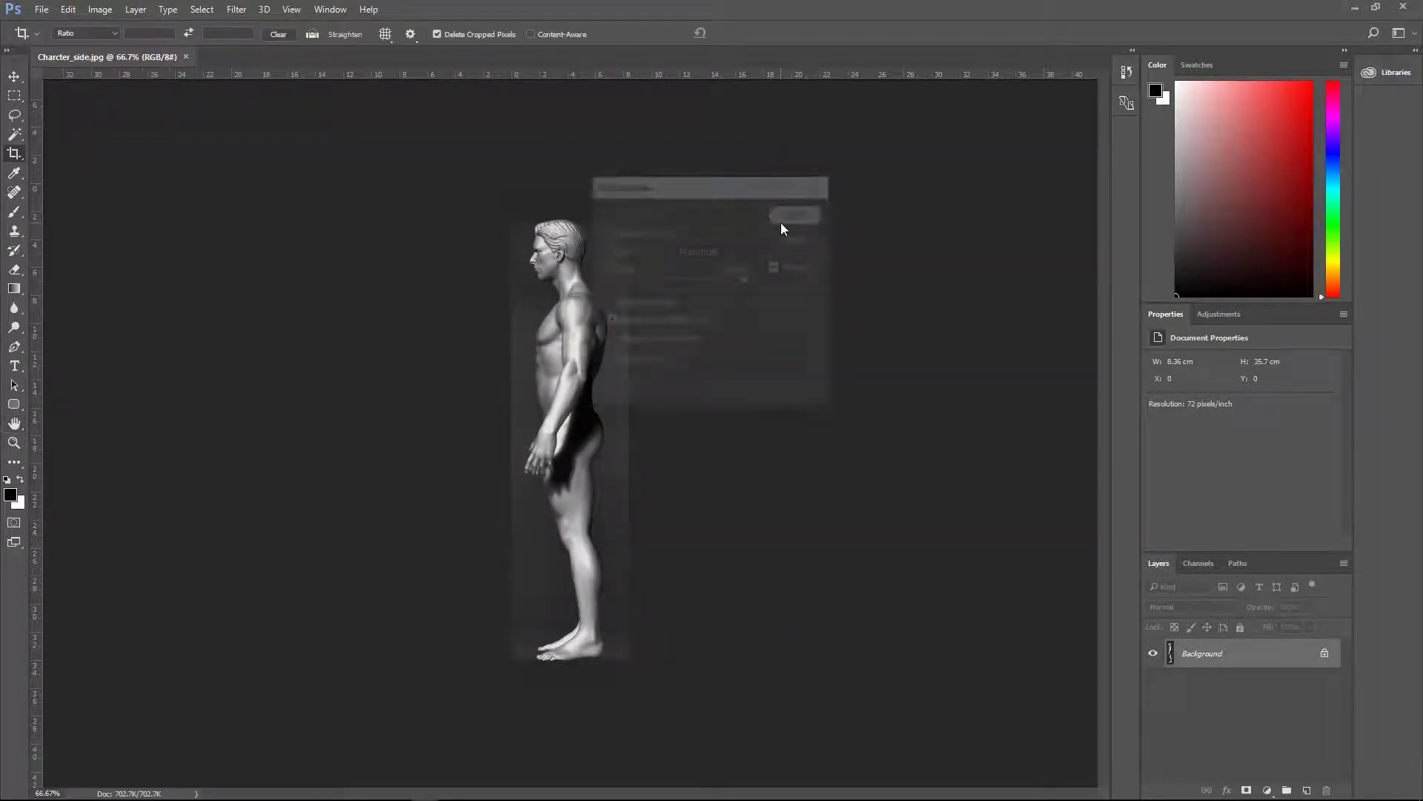
# Switch to Maya and display the empty scene in the four-view layout.
pyautogui.press('c')
pyautogui.click(1353, 13)
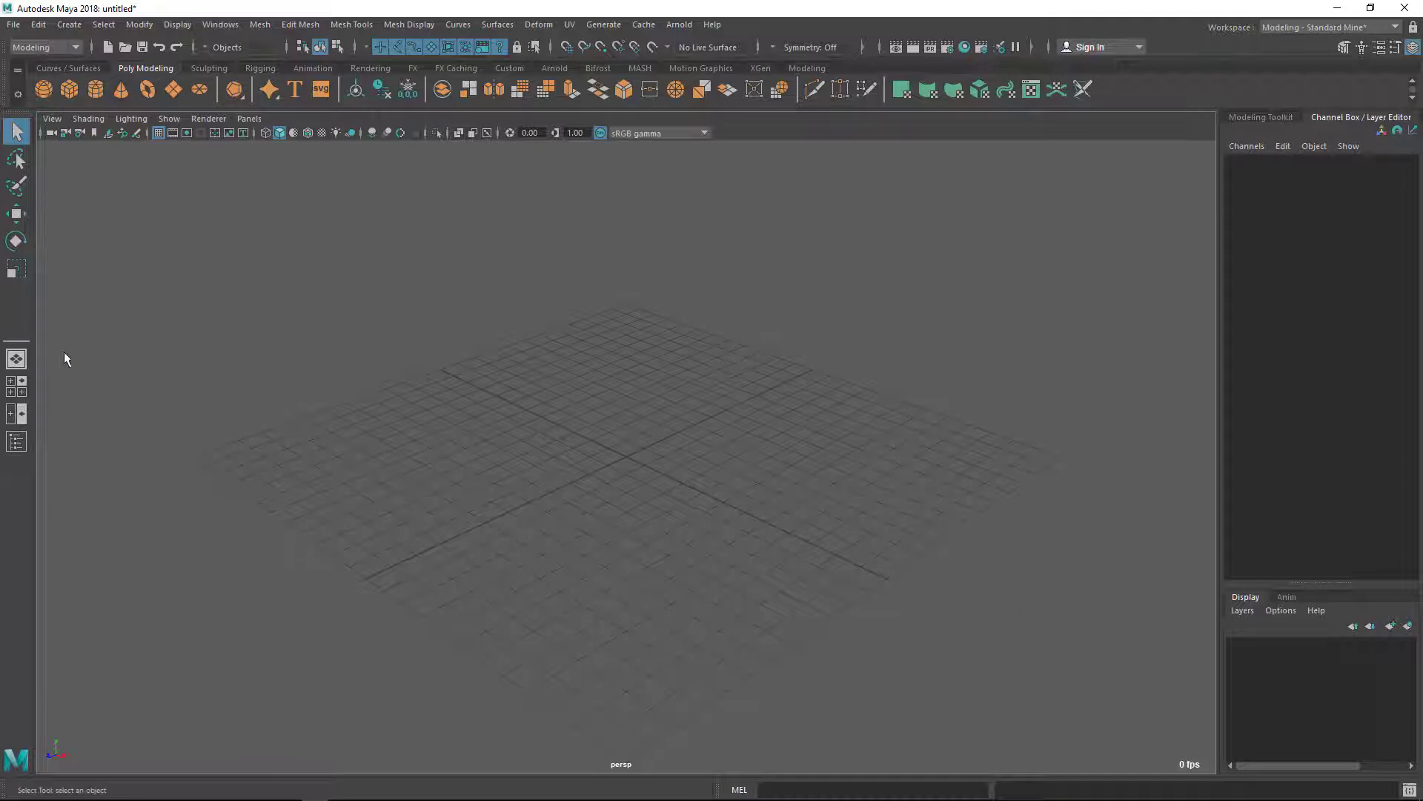
pyautogui.click(20, 393)
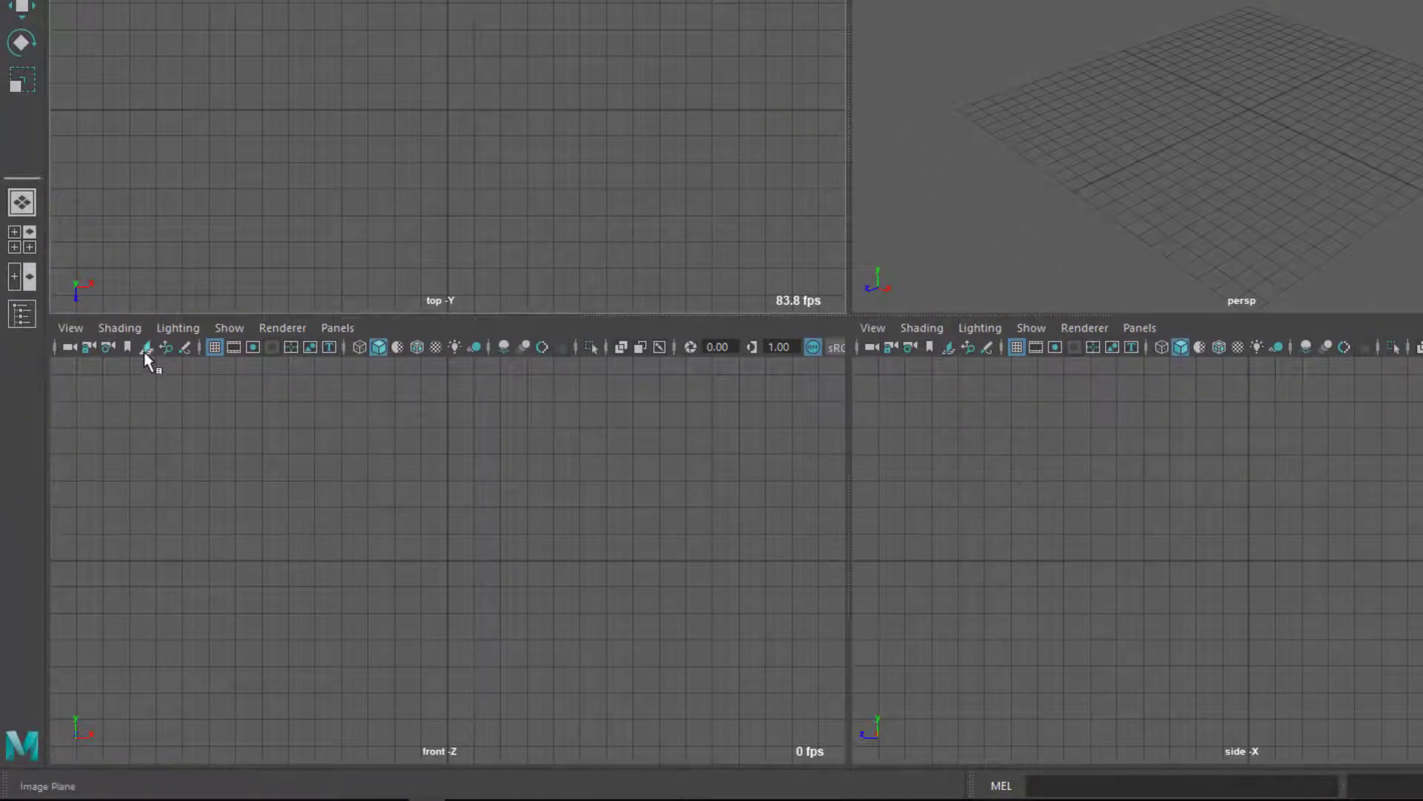
# Import Charcter_Front.jpg from the project's sourceimages folder as an image plane in the front view.
pyautogui.click(72, 328)
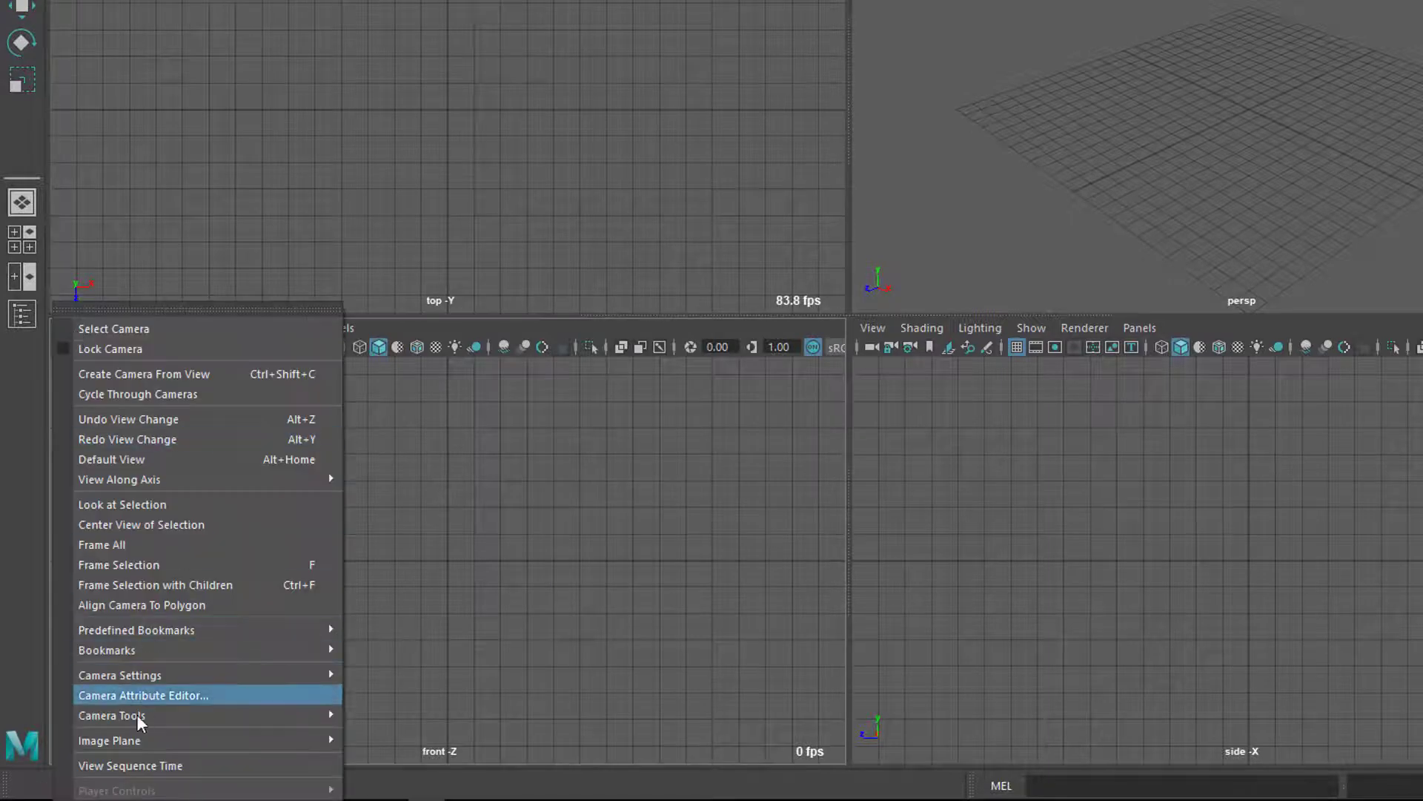
pyautogui.moveTo(99, 738)
pyautogui.click(384, 749)
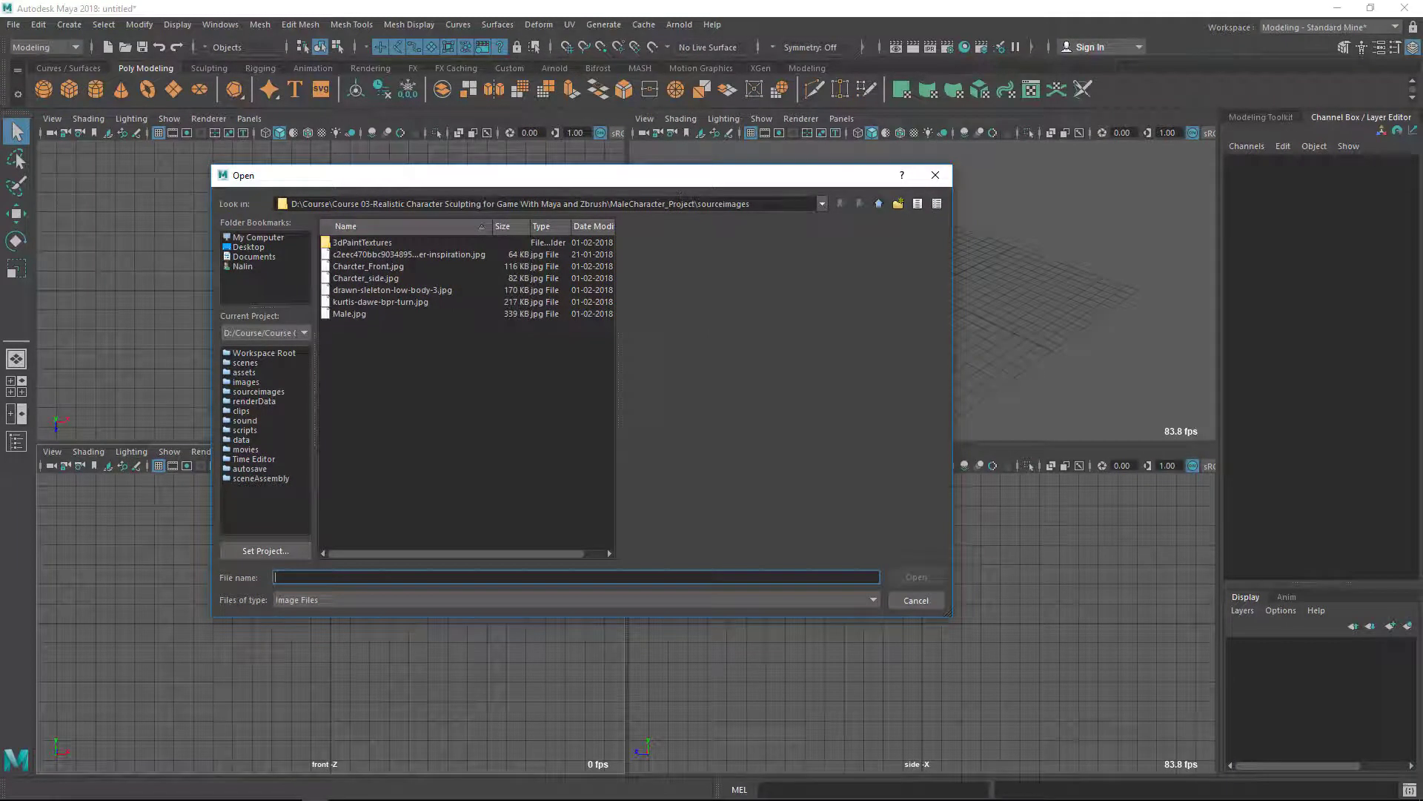
pyautogui.moveTo(750, 183); pyautogui.dragTo(678, 179)
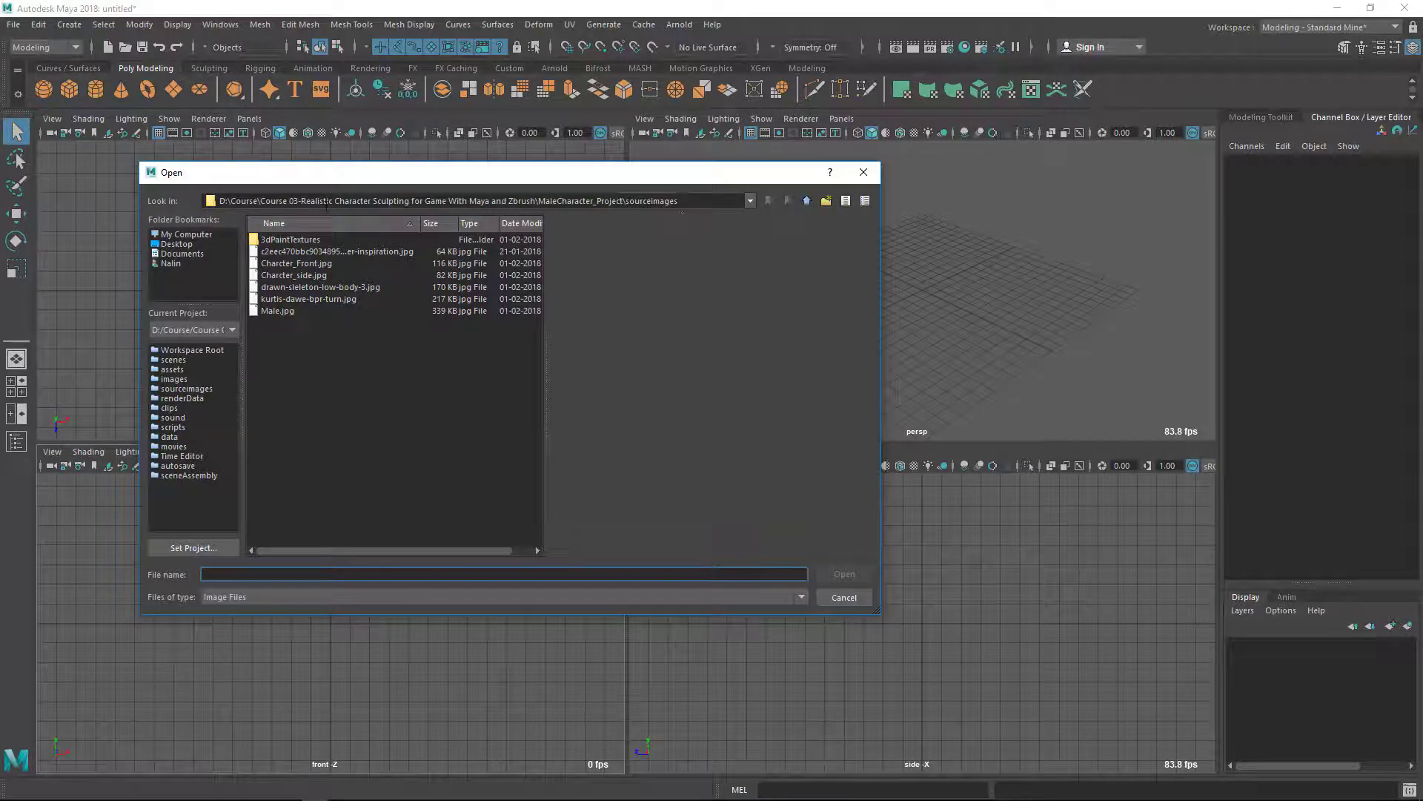
pyautogui.moveTo(701, 195); pyautogui.dragTo(221, 529)
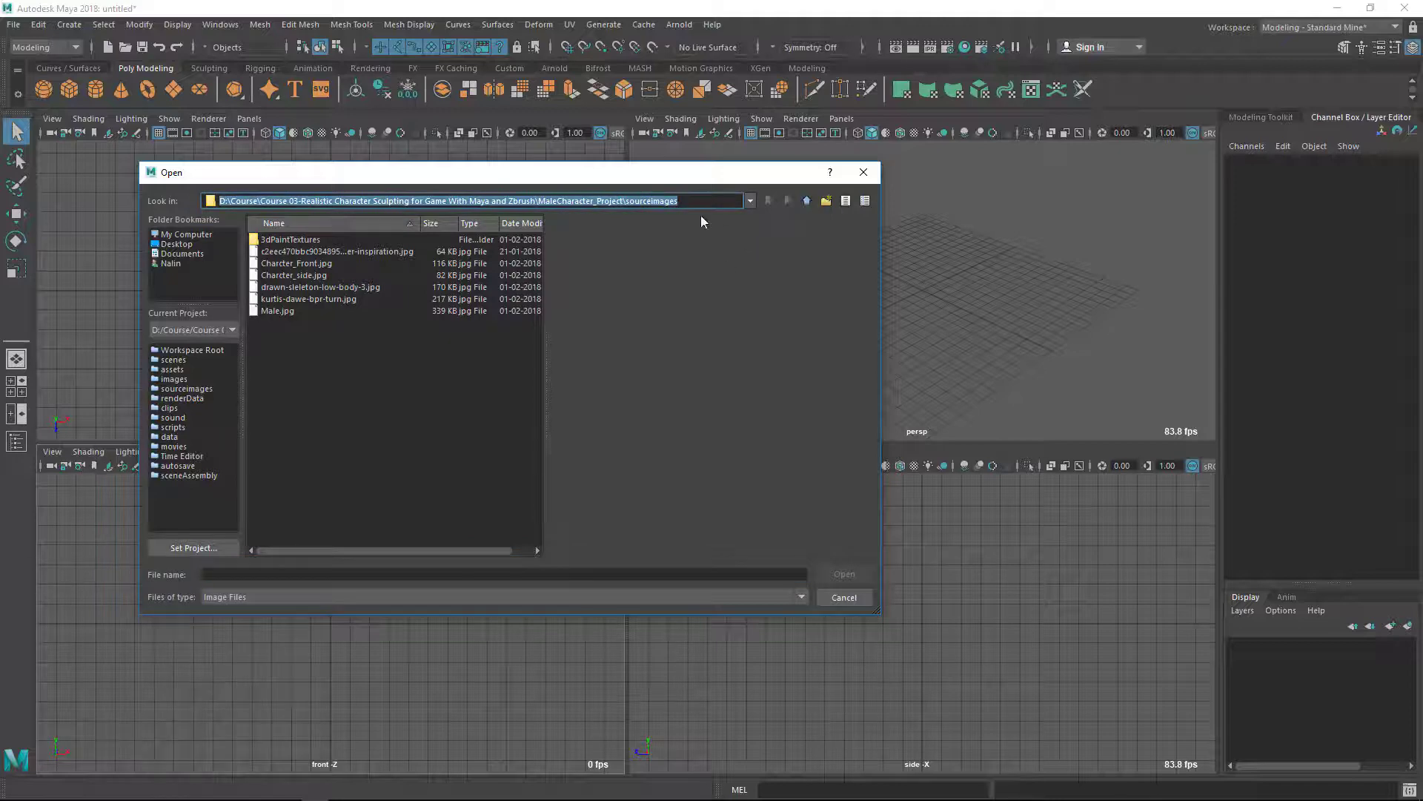
pyautogui.click(690, 195)
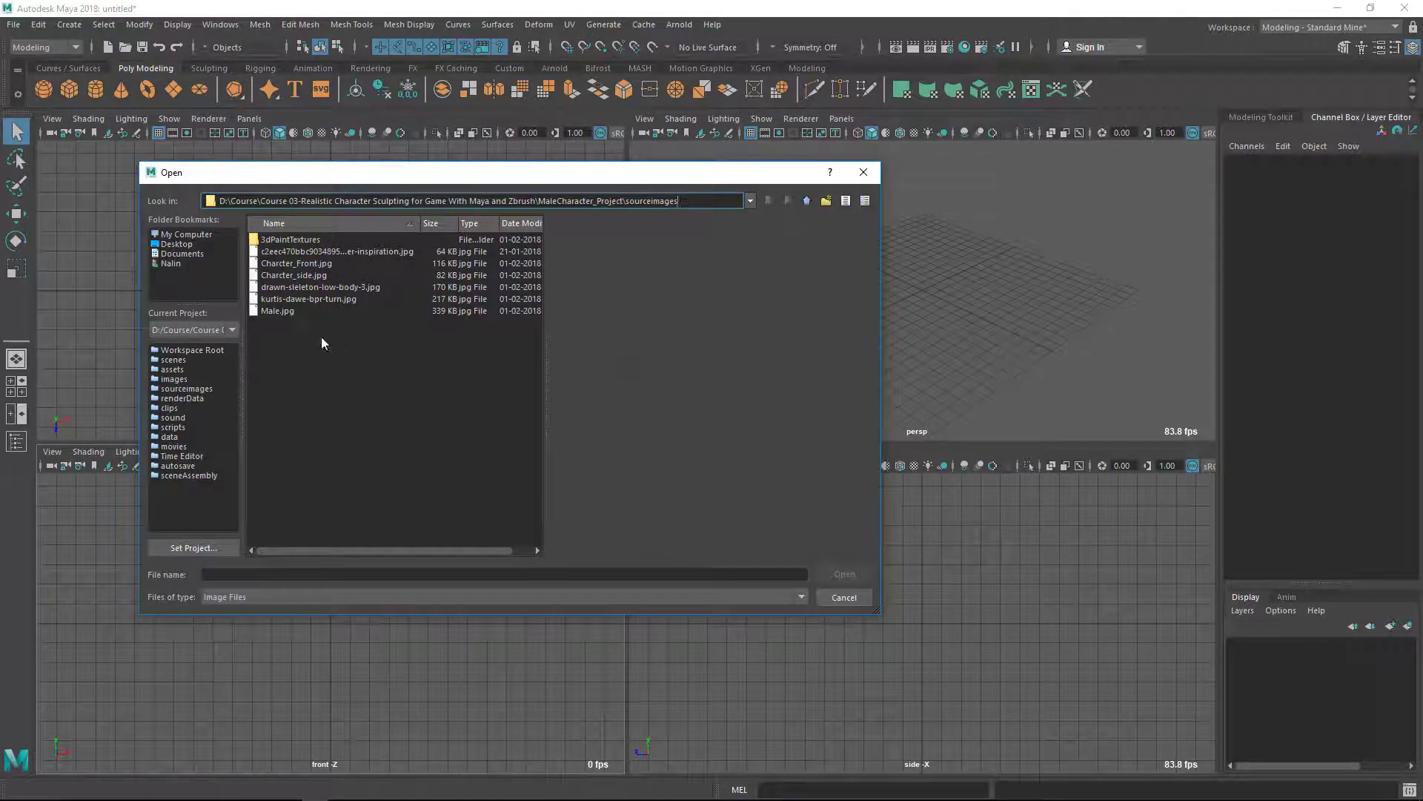
pyautogui.click(295, 263)
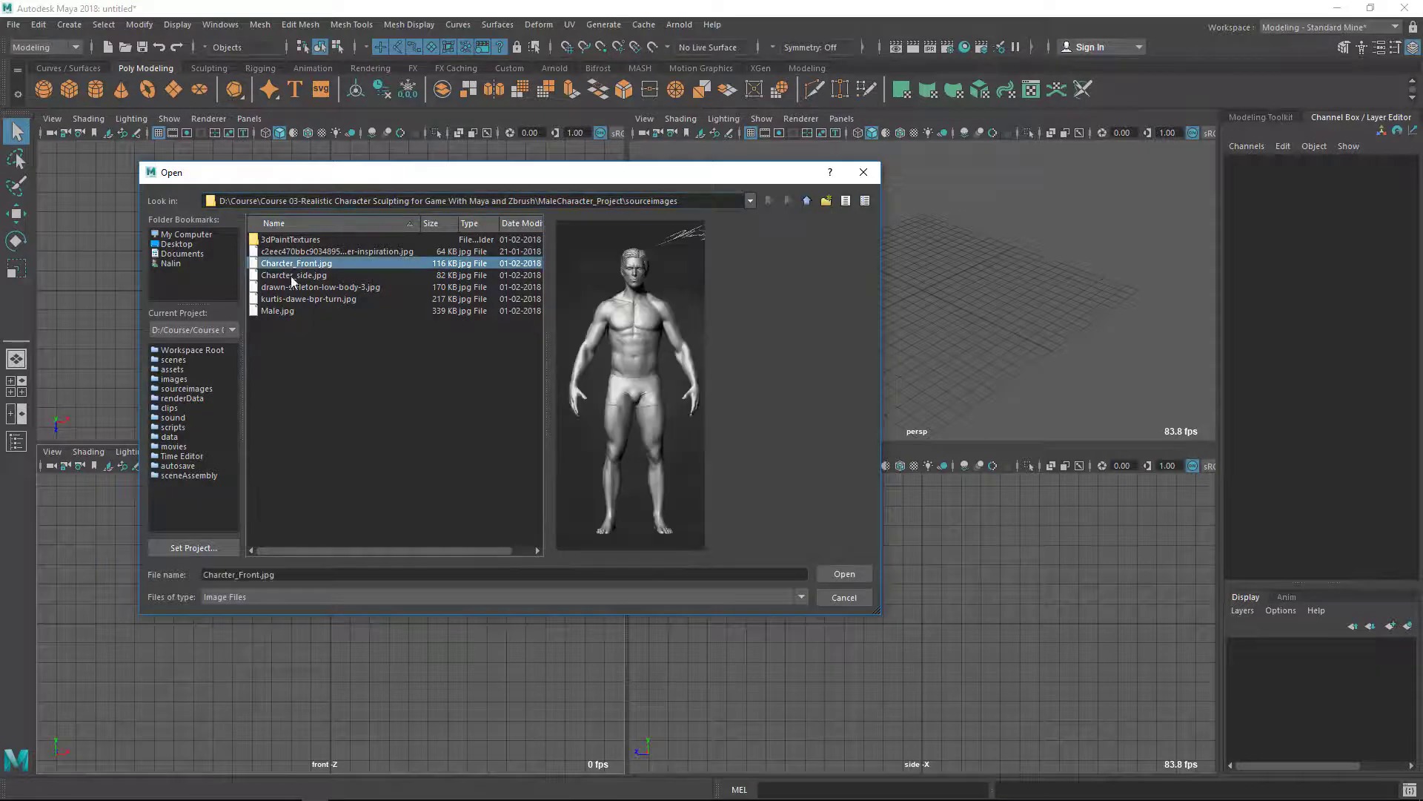
pyautogui.click(834, 575)
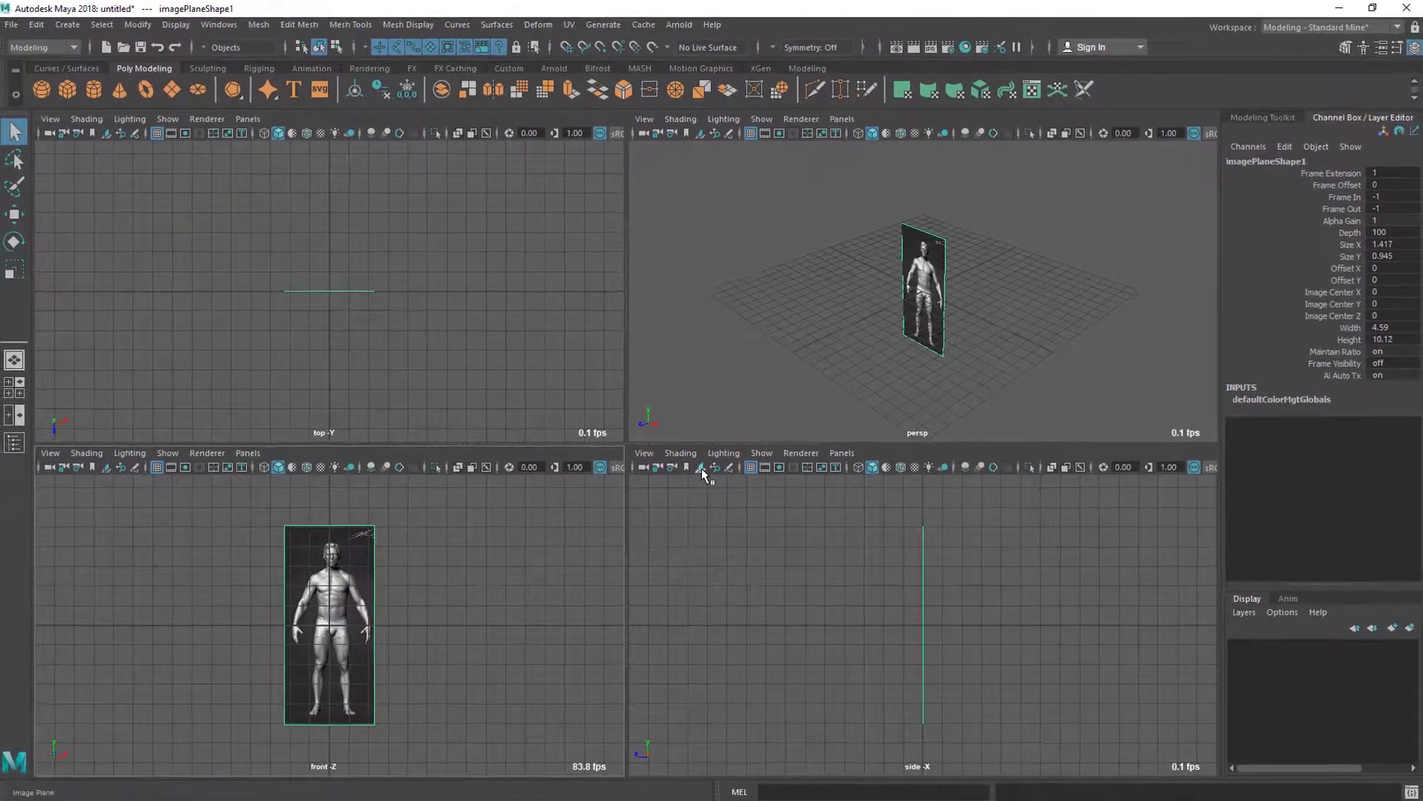
# Import Charcter_side.jpg as an image plane in the side view.
pyautogui.click(644, 451)
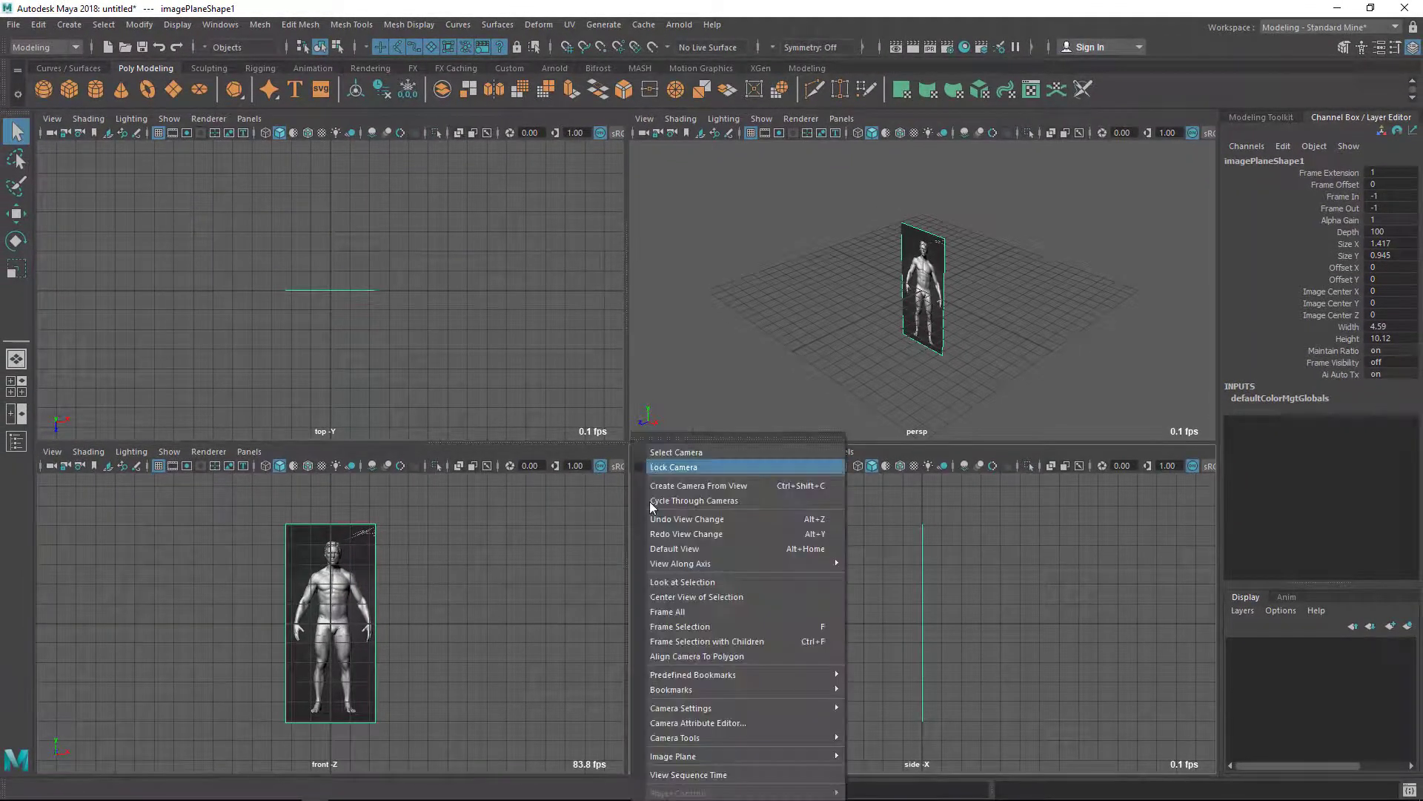
pyautogui.moveTo(675, 755)
pyautogui.click(874, 762)
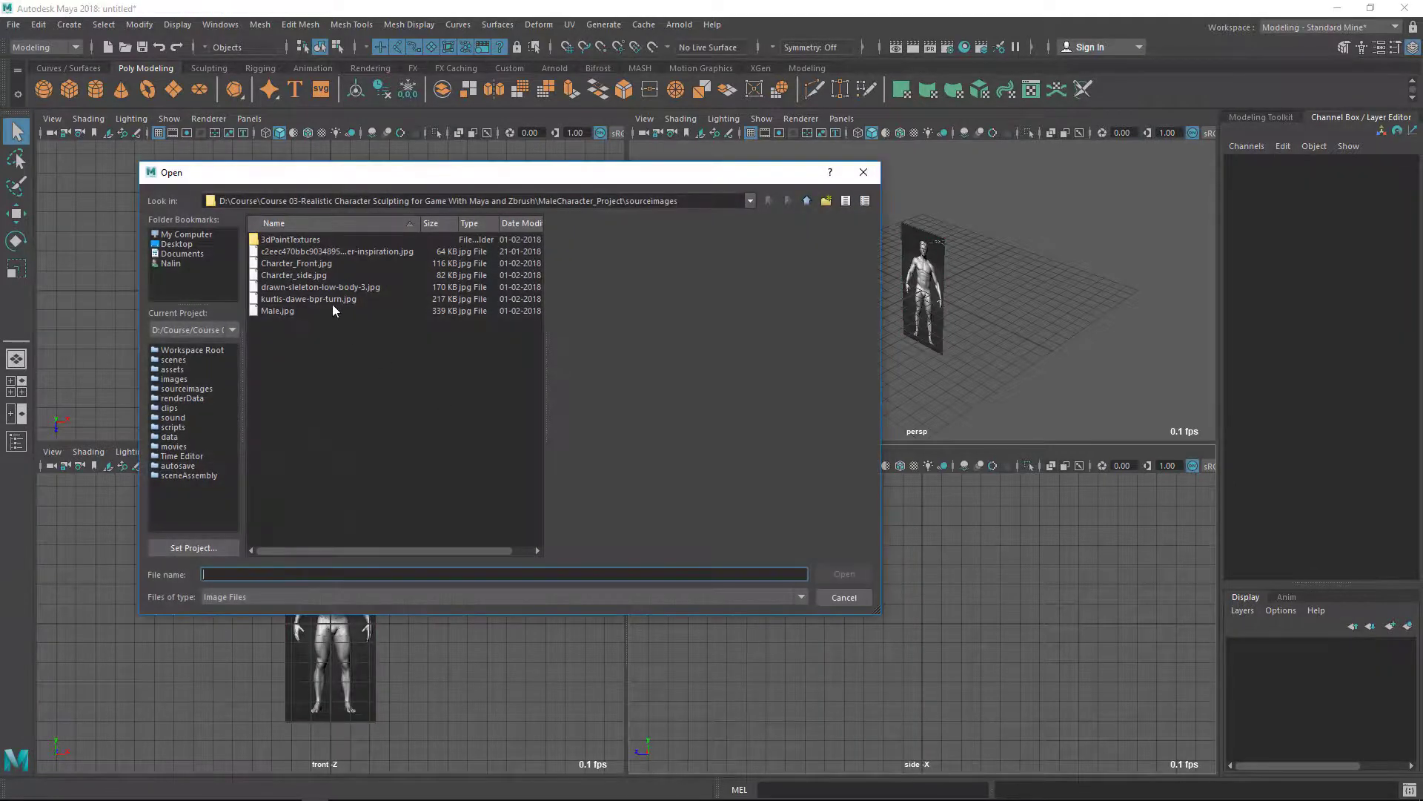
pyautogui.doubleClick(317, 276)
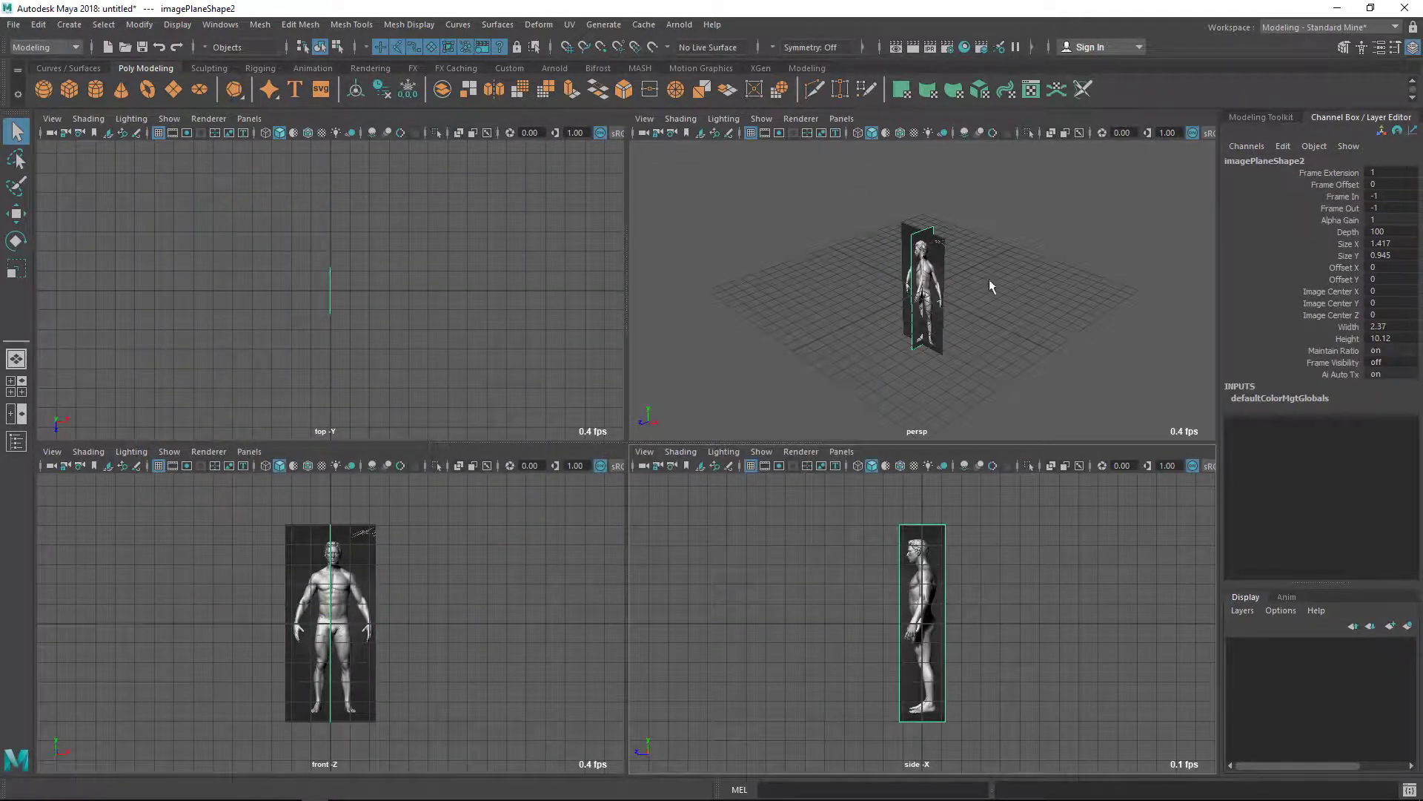
# Move the front-view image plane back behind the grid centre to about -9.875 in Translate Z.
pyautogui.keyDown('alt'); pyautogui.moveTo(962, 334); pyautogui.dragTo(964, 265); pyautogui.keyUp('alt')
pyautogui.click(902, 226)
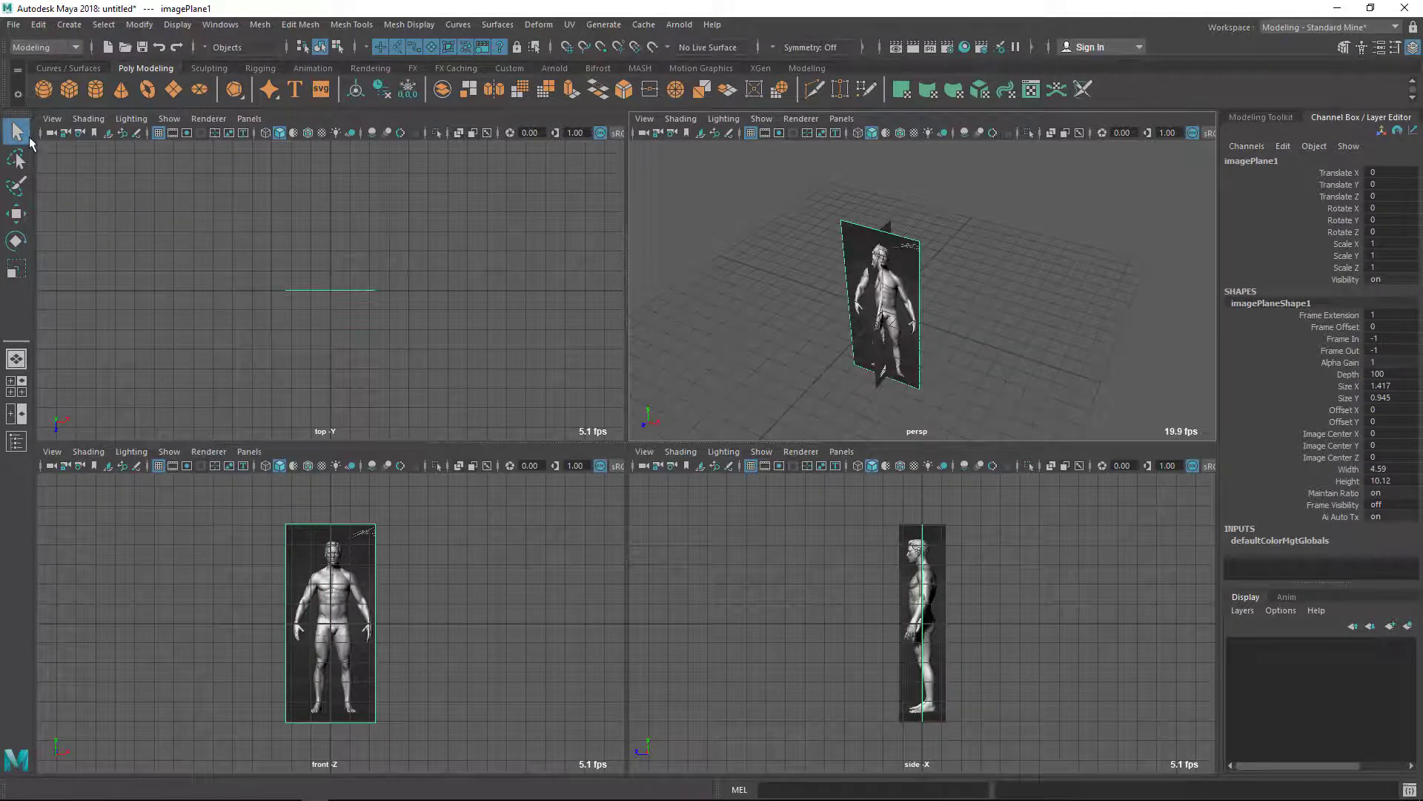
pyautogui.keyDown('alt'); pyautogui.moveTo(935, 279); pyautogui.dragTo(882, 282); pyautogui.keyUp('alt')
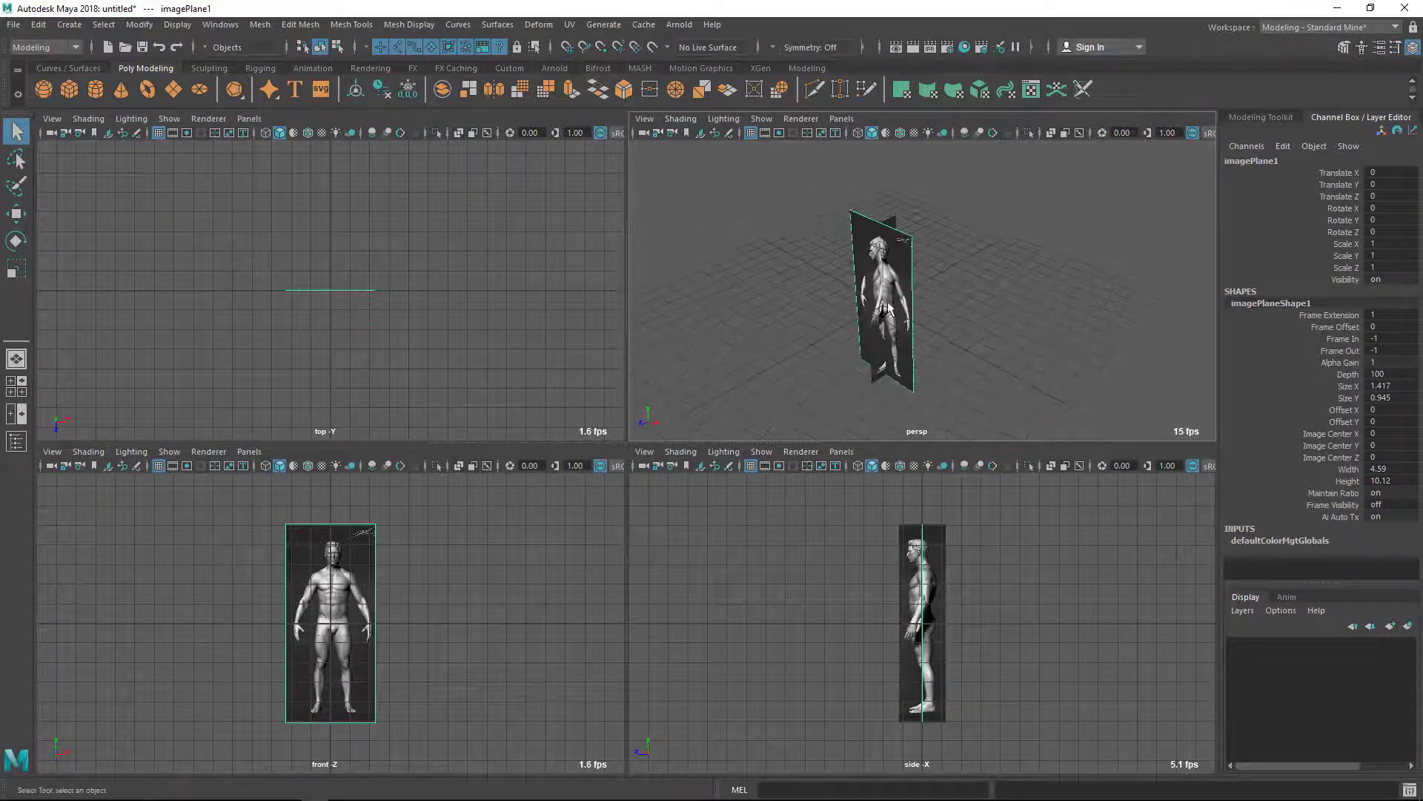
pyautogui.click(19, 218)
pyautogui.click(17, 215)
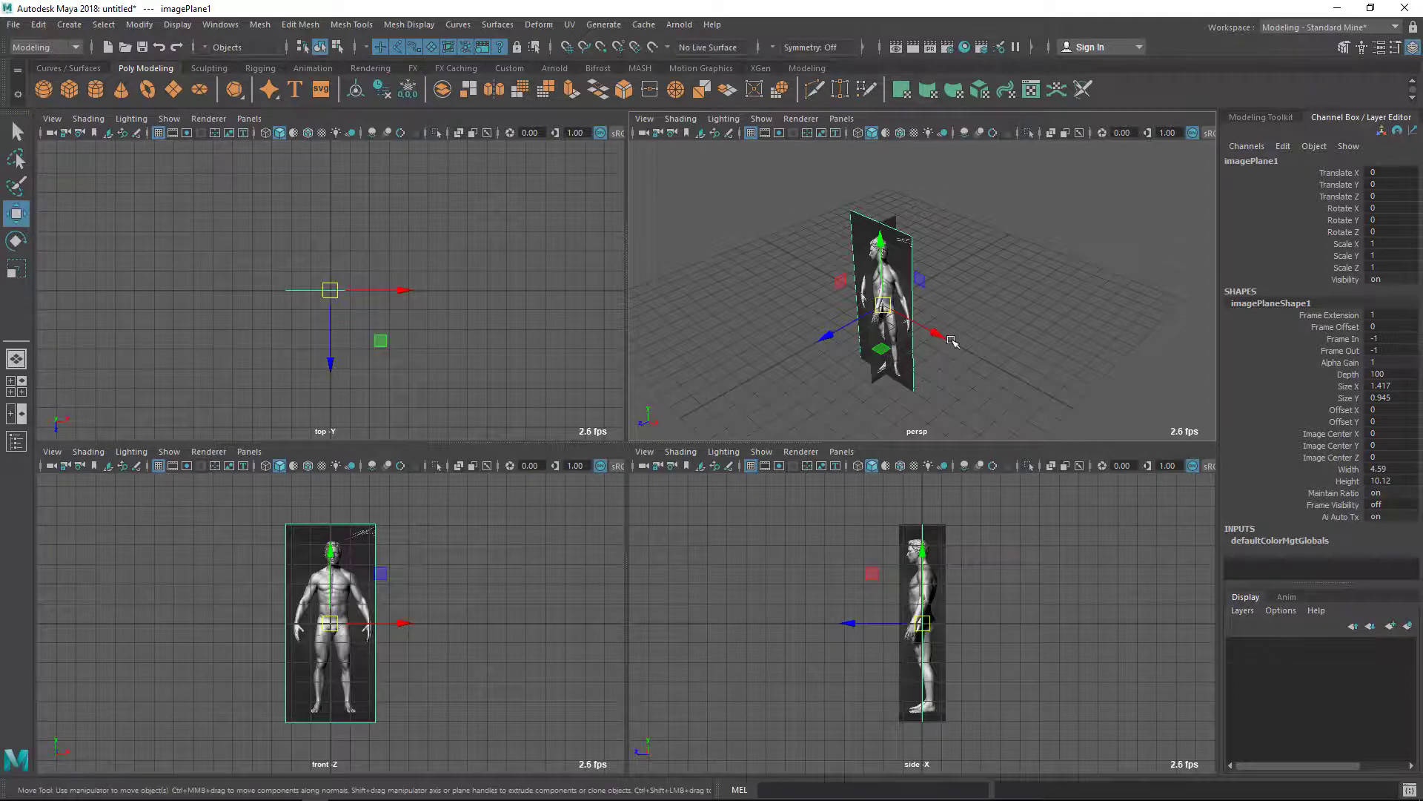
pyautogui.click(818, 341)
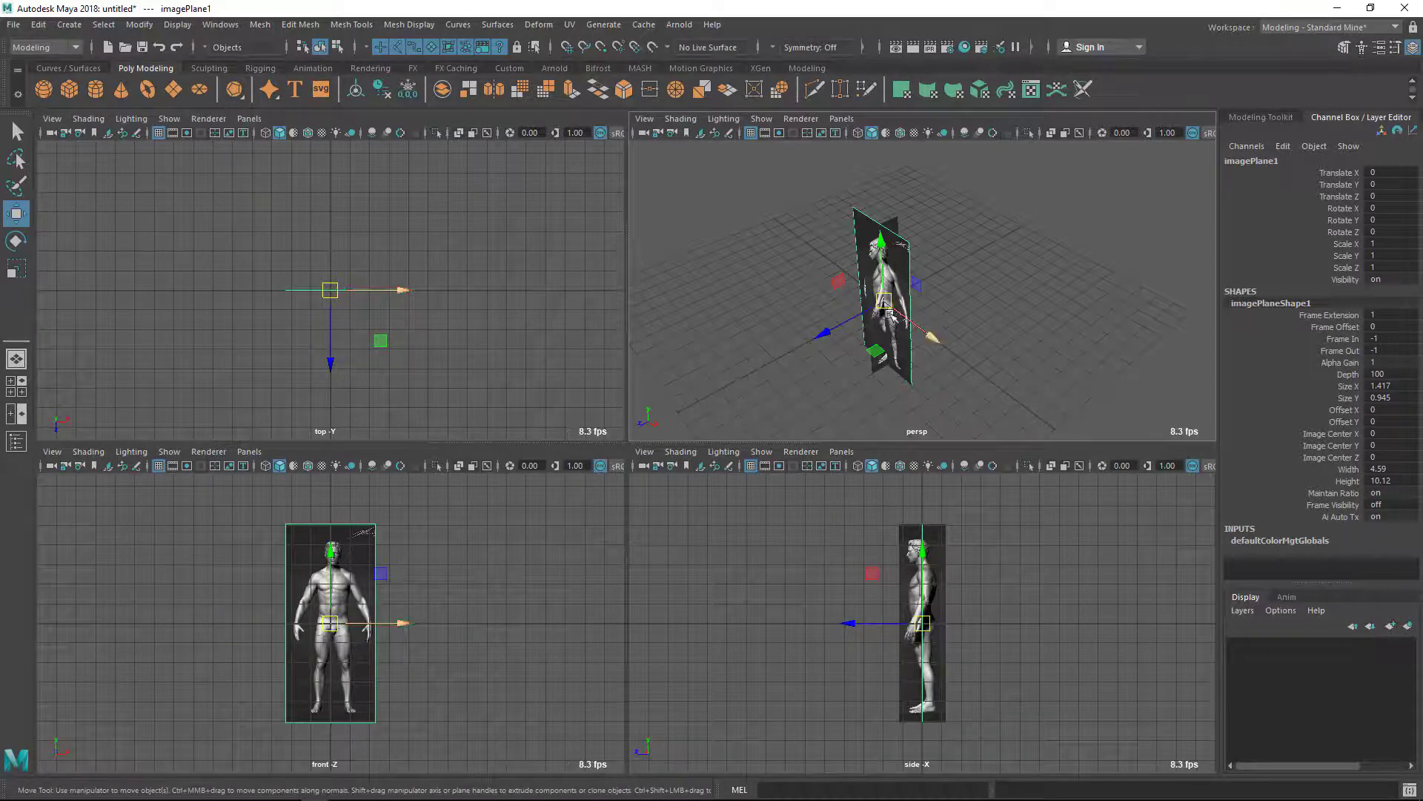
pyautogui.moveTo(834, 328); pyautogui.dragTo(967, 265)
# Move the side-view image plane away from the grid centre to about -14.248 in Translate X.
pyautogui.click(888, 270)
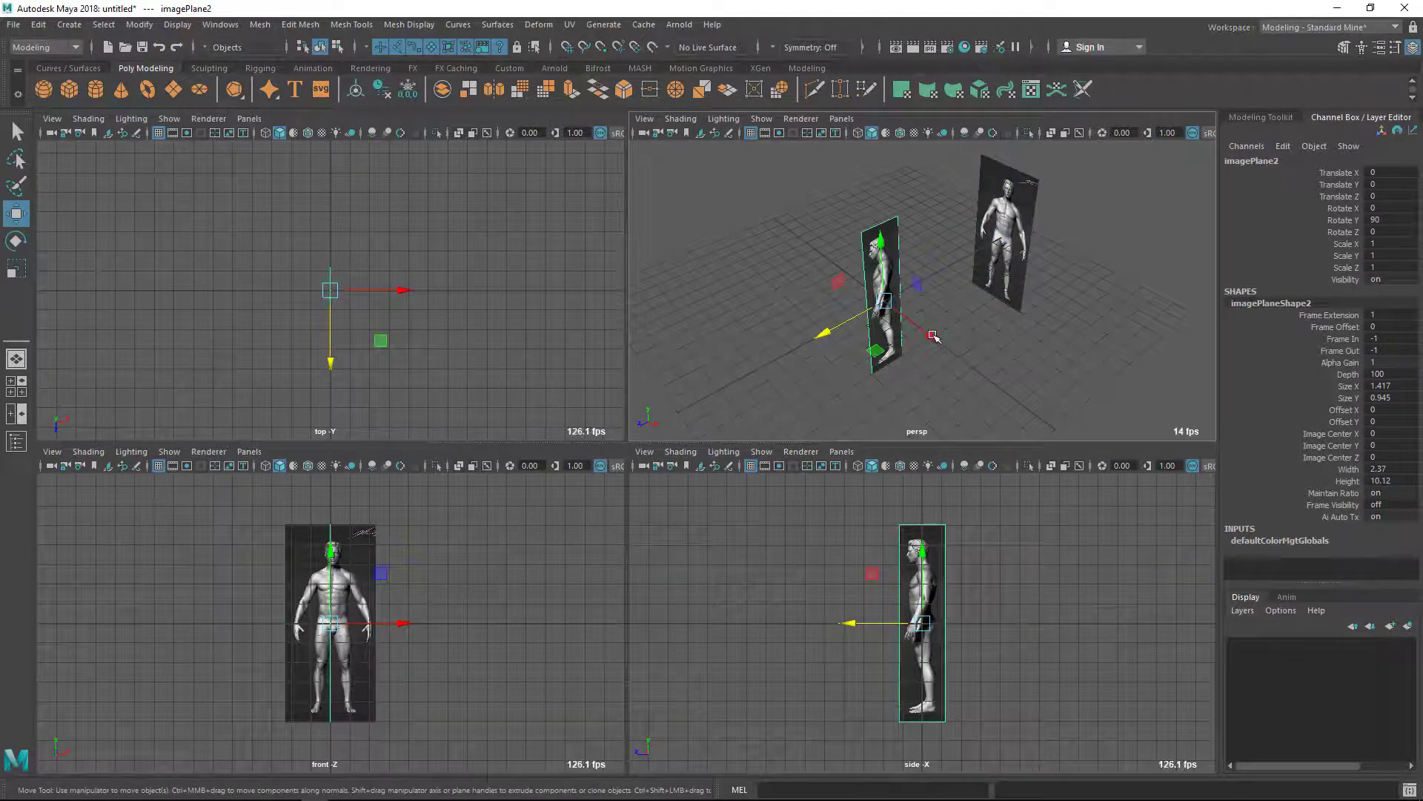
pyautogui.moveTo(928, 331); pyautogui.dragTo(793, 234)
pyautogui.click(1027, 245)
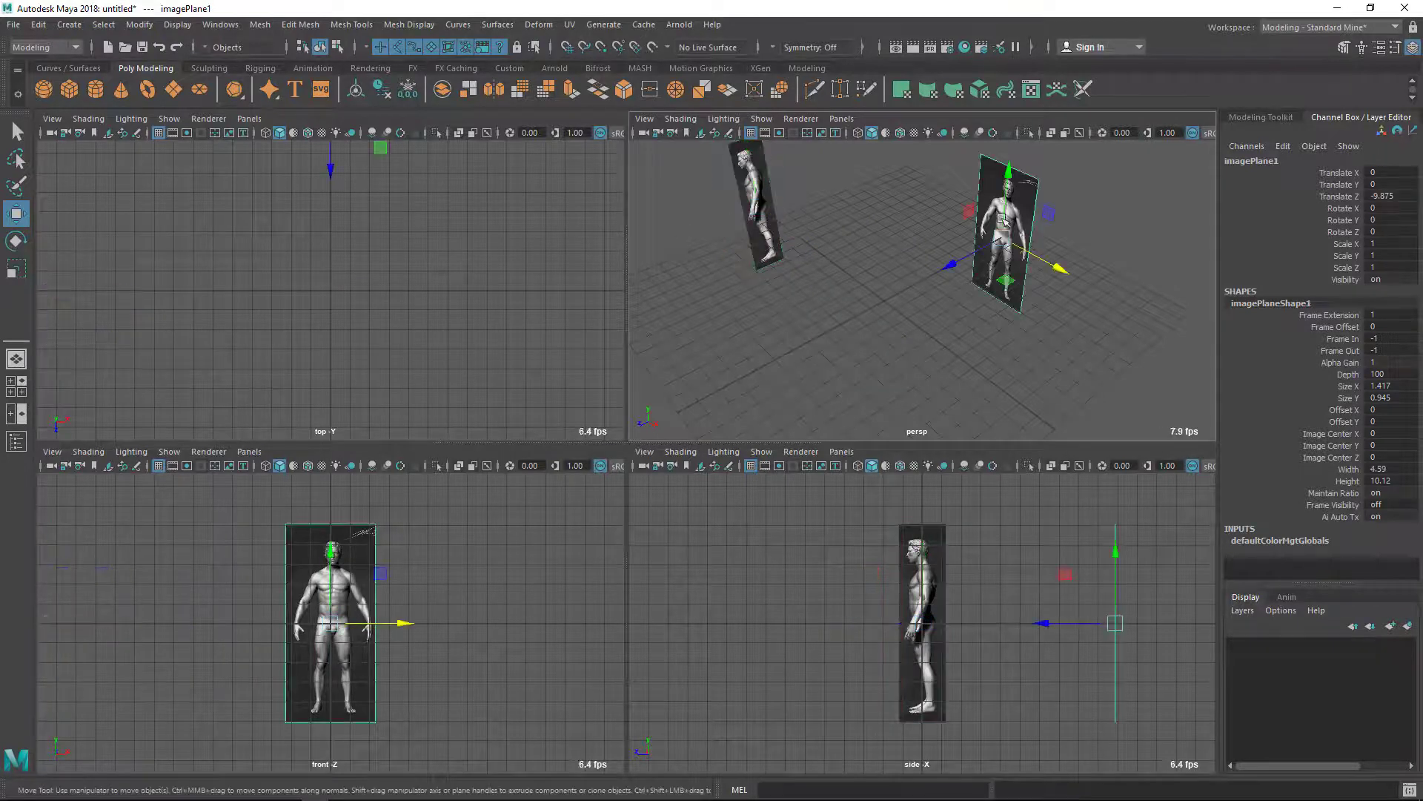
pyautogui.click(761, 210)
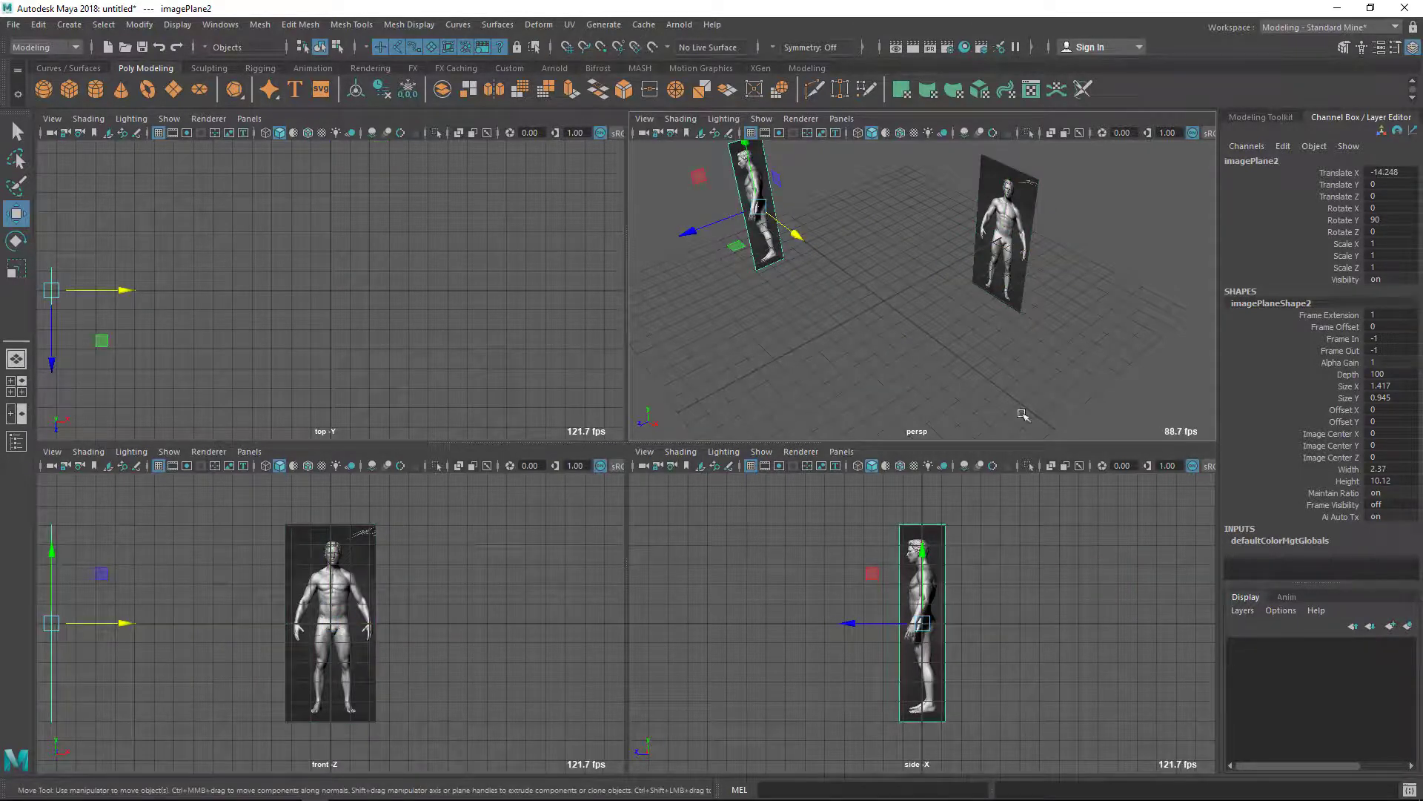
pyautogui.keyDown('alt'); pyautogui.moveTo(942, 298); pyautogui.dragTo(830, 313); pyautogui.keyUp('alt')
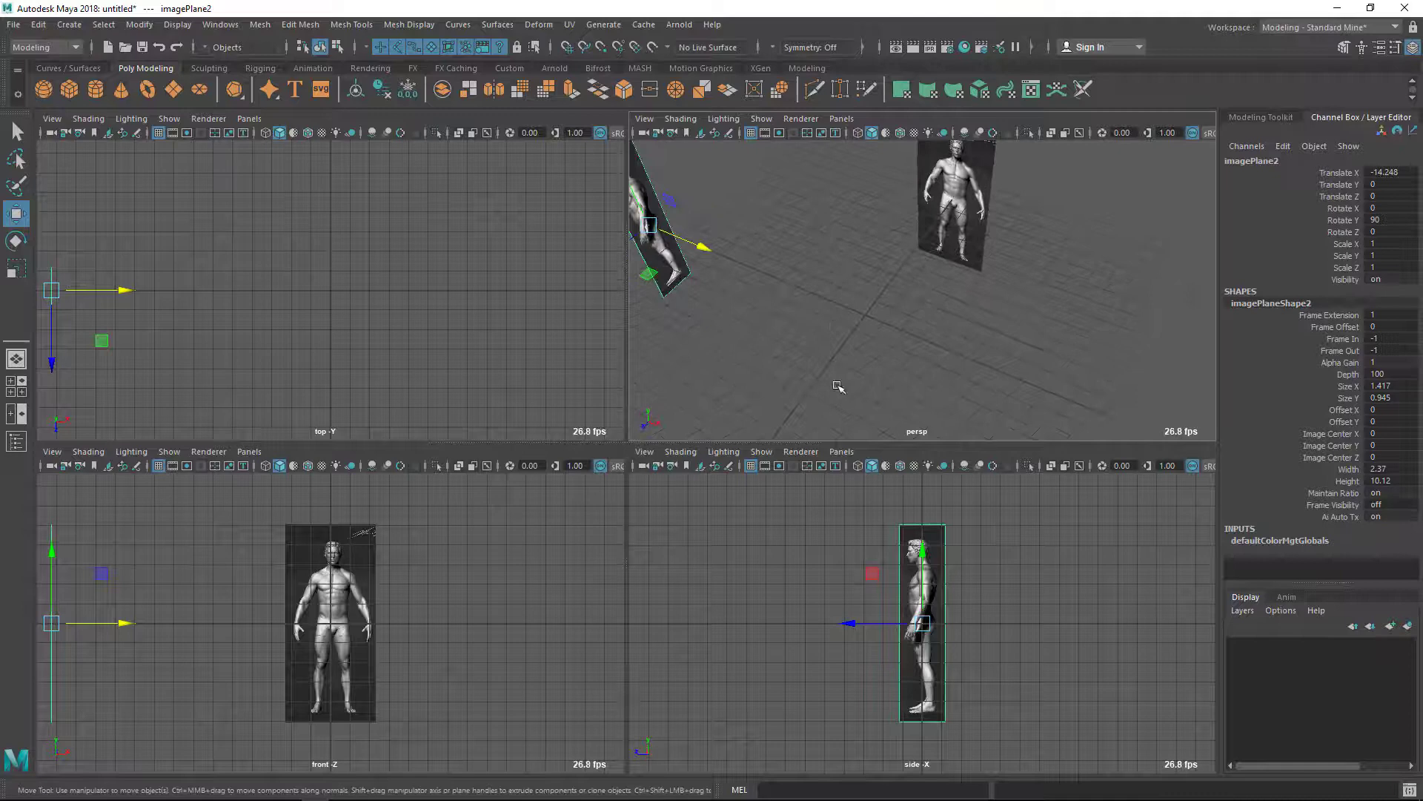
pyautogui.keyDown('alt'); pyautogui.moveTo(937, 310); pyautogui.dragTo(956, 338); pyautogui.keyUp('alt')
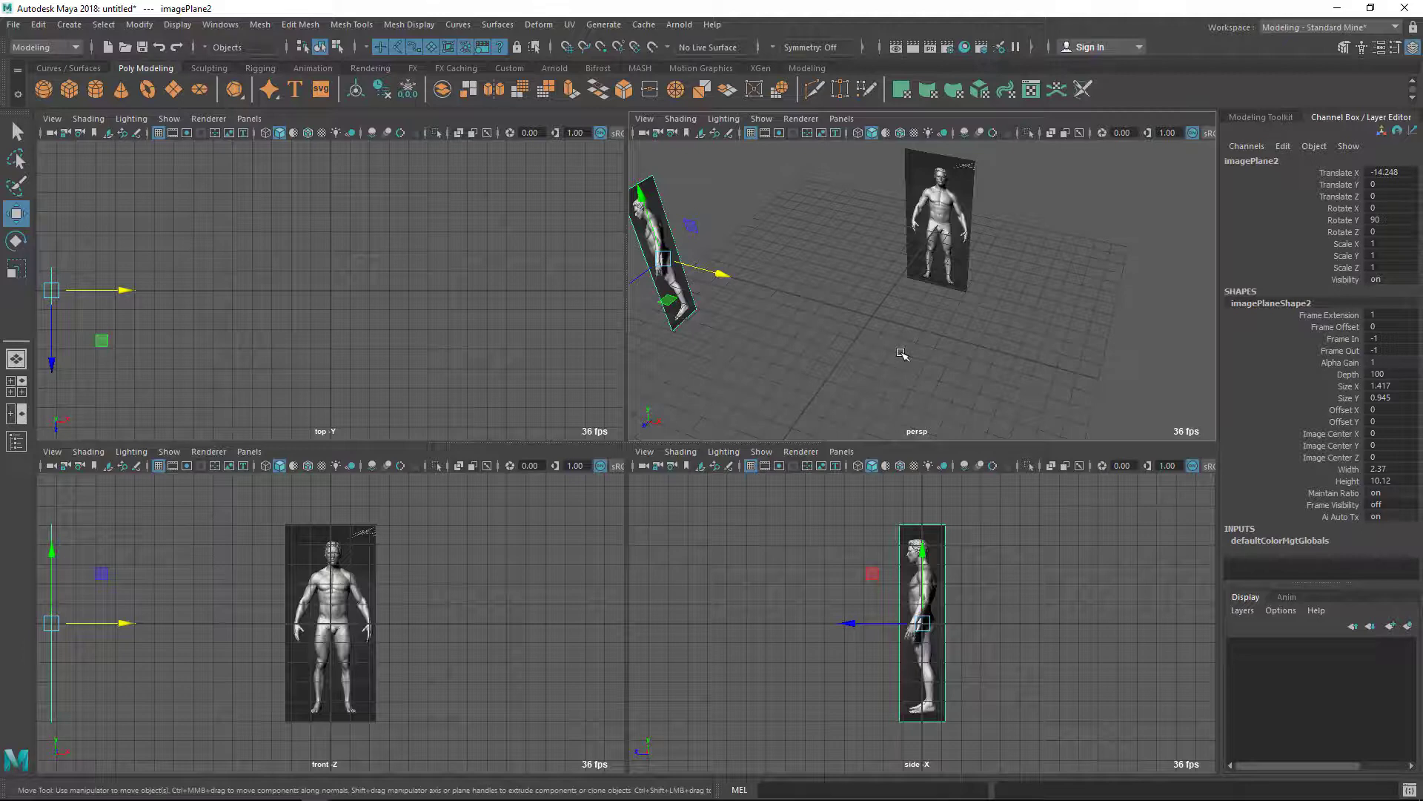
# Select both image planes and raise them together to about 4.729 in Translate Y.
pyautogui.keyDown('alt'); pyautogui.moveTo(897, 254); pyautogui.dragTo(771, 319); pyautogui.keyUp('alt')
pyautogui.keyDown('alt'); pyautogui.moveTo(420, 614); pyautogui.dragTo(279, 548, button='middle'); pyautogui.keyUp('alt')
pyautogui.click(222, 574)
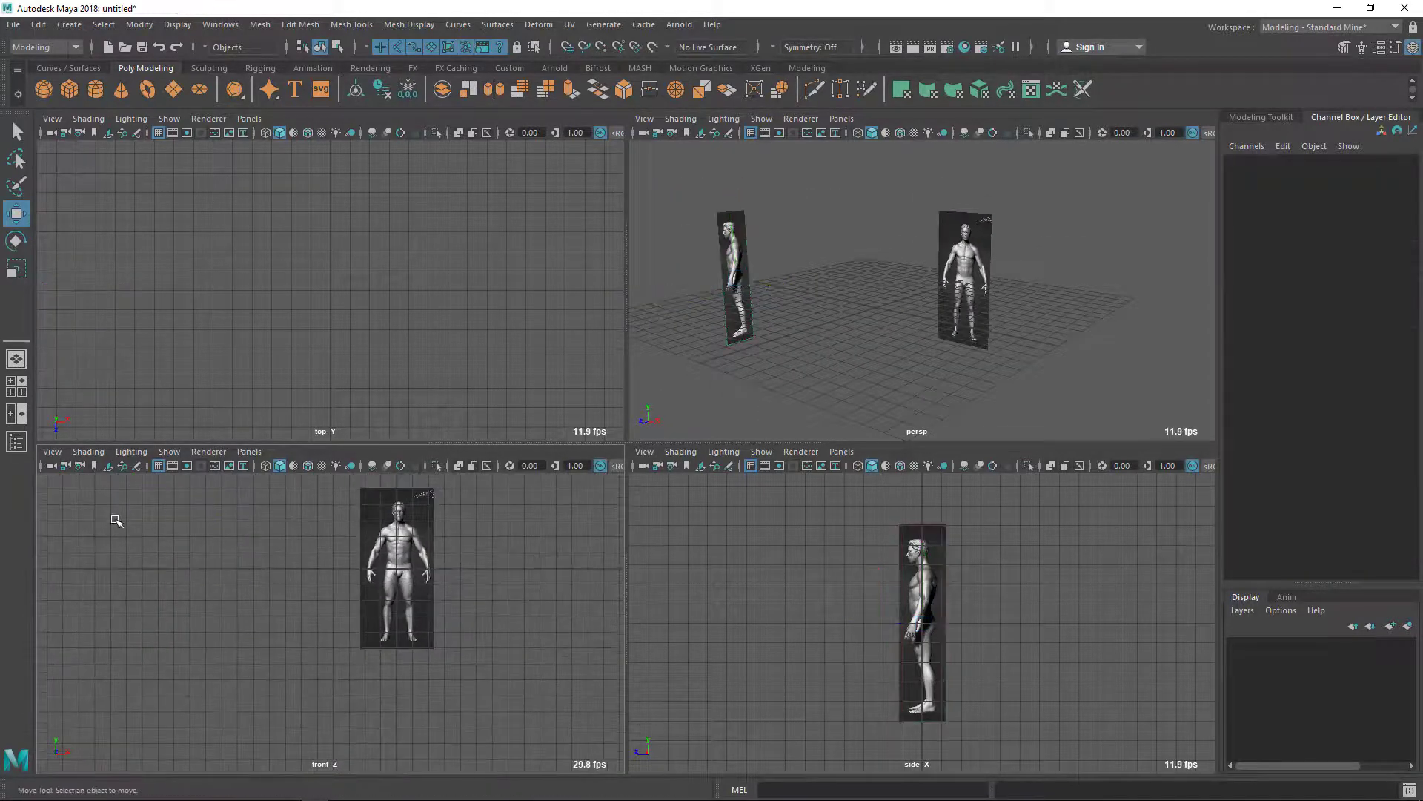
pyautogui.click(941, 260)
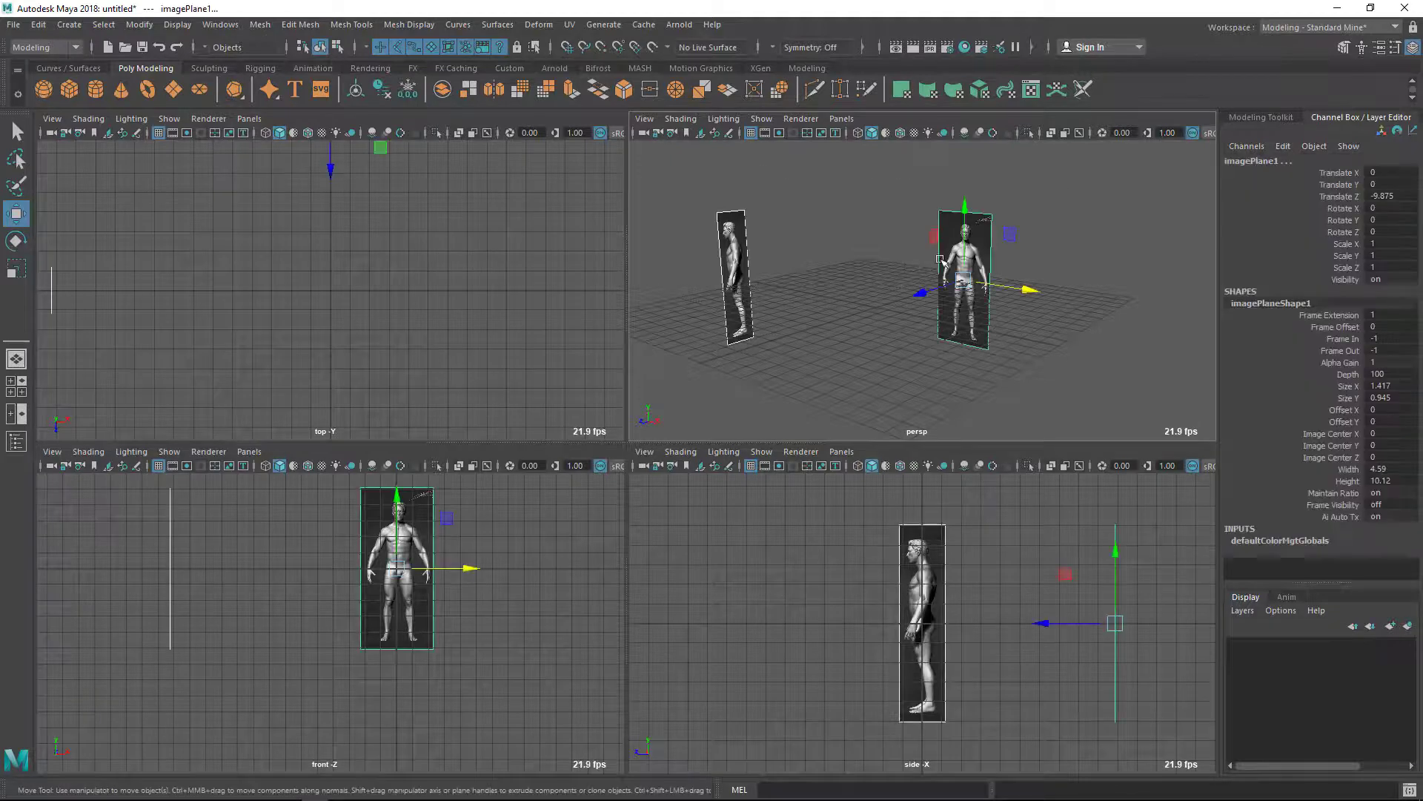
pyautogui.scroll(5, 381, 657)
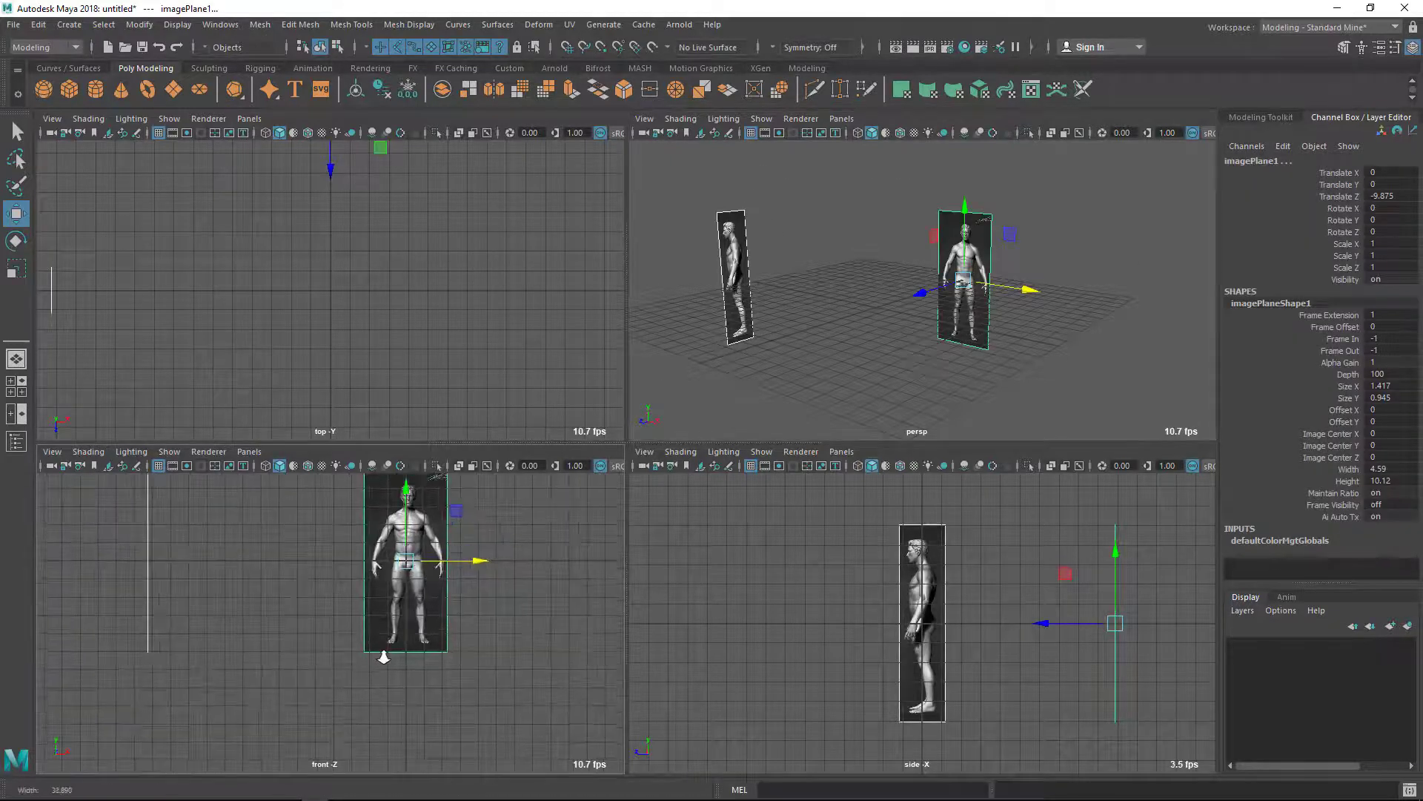
pyautogui.moveTo(356, 540); pyautogui.dragTo(365, 413)
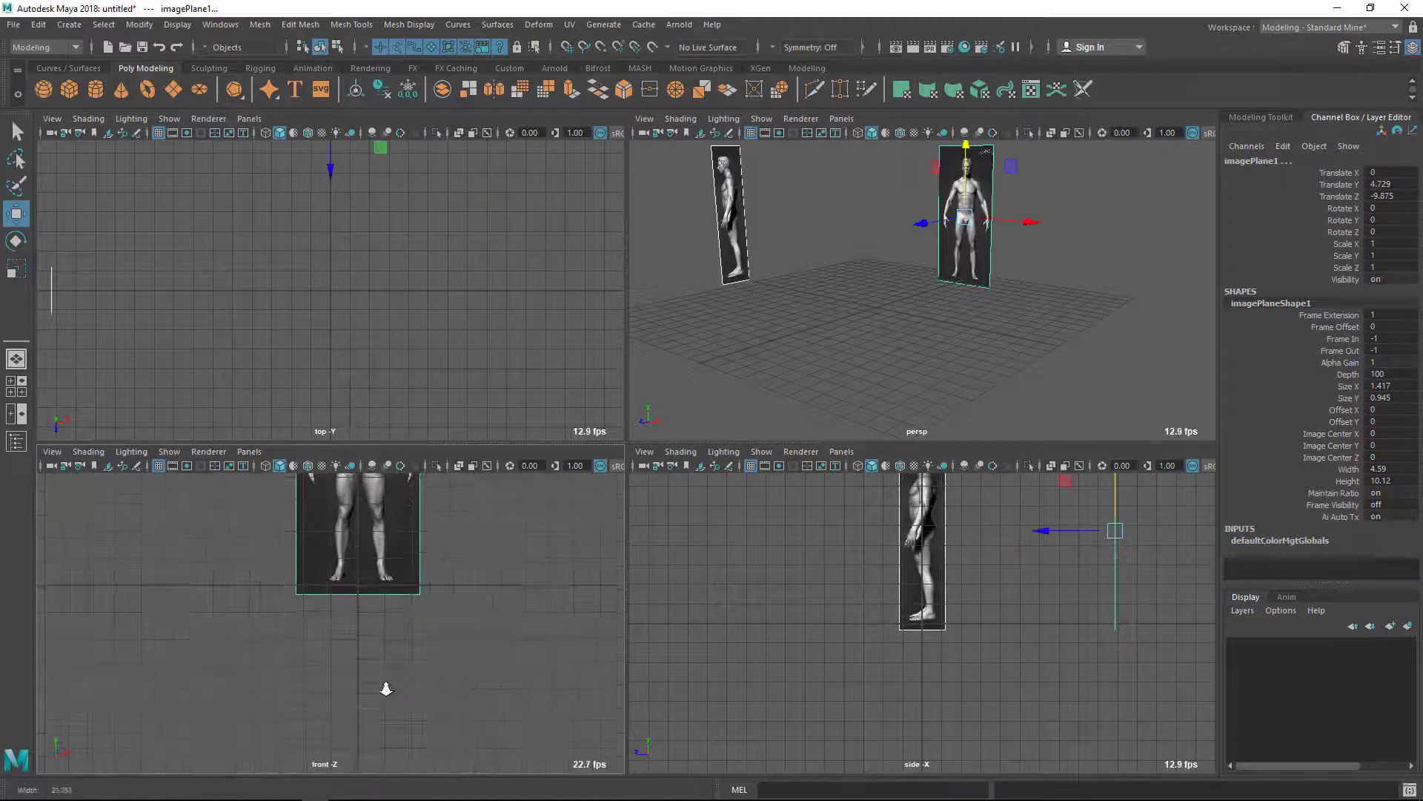
# Lower both image planes slightly to about 4.559 in Translate Y, aligning the figure's feet with the ground line.
pyautogui.scroll(2, 422, 645)
pyautogui.scroll(-1, 157, 638)
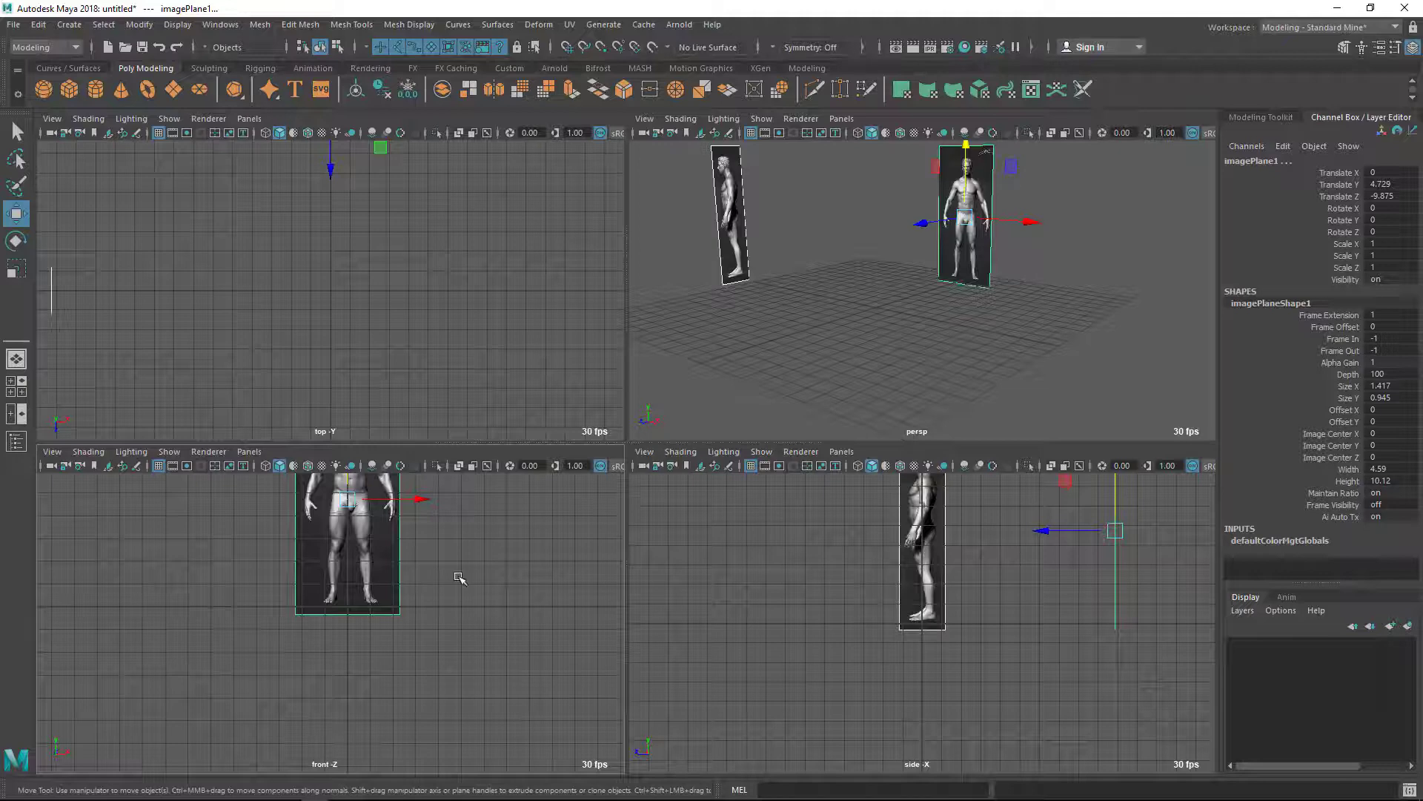
pyautogui.scroll(2, 460, 579)
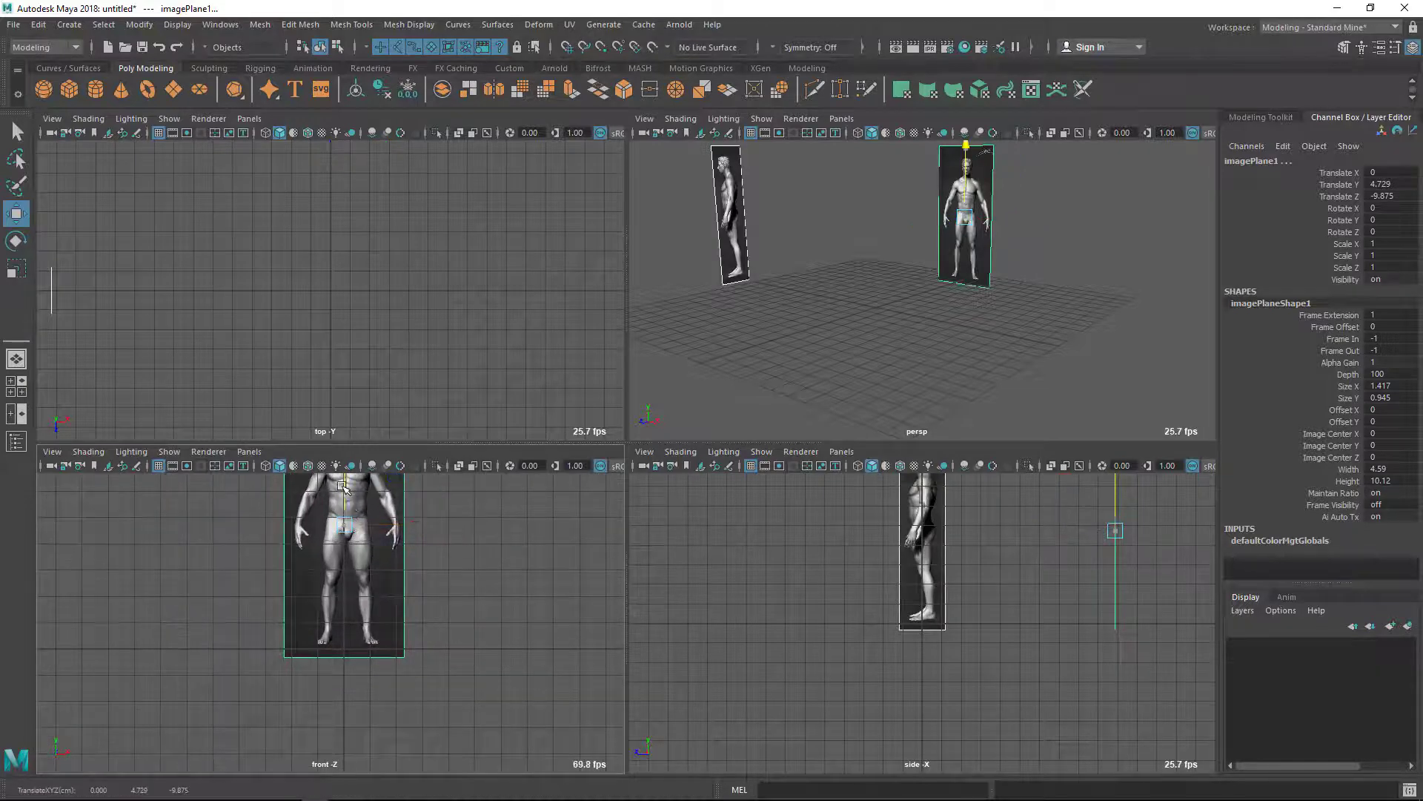
pyautogui.moveTo(343, 487); pyautogui.dragTo(343, 490)
pyautogui.scroll(5, 571, 745)
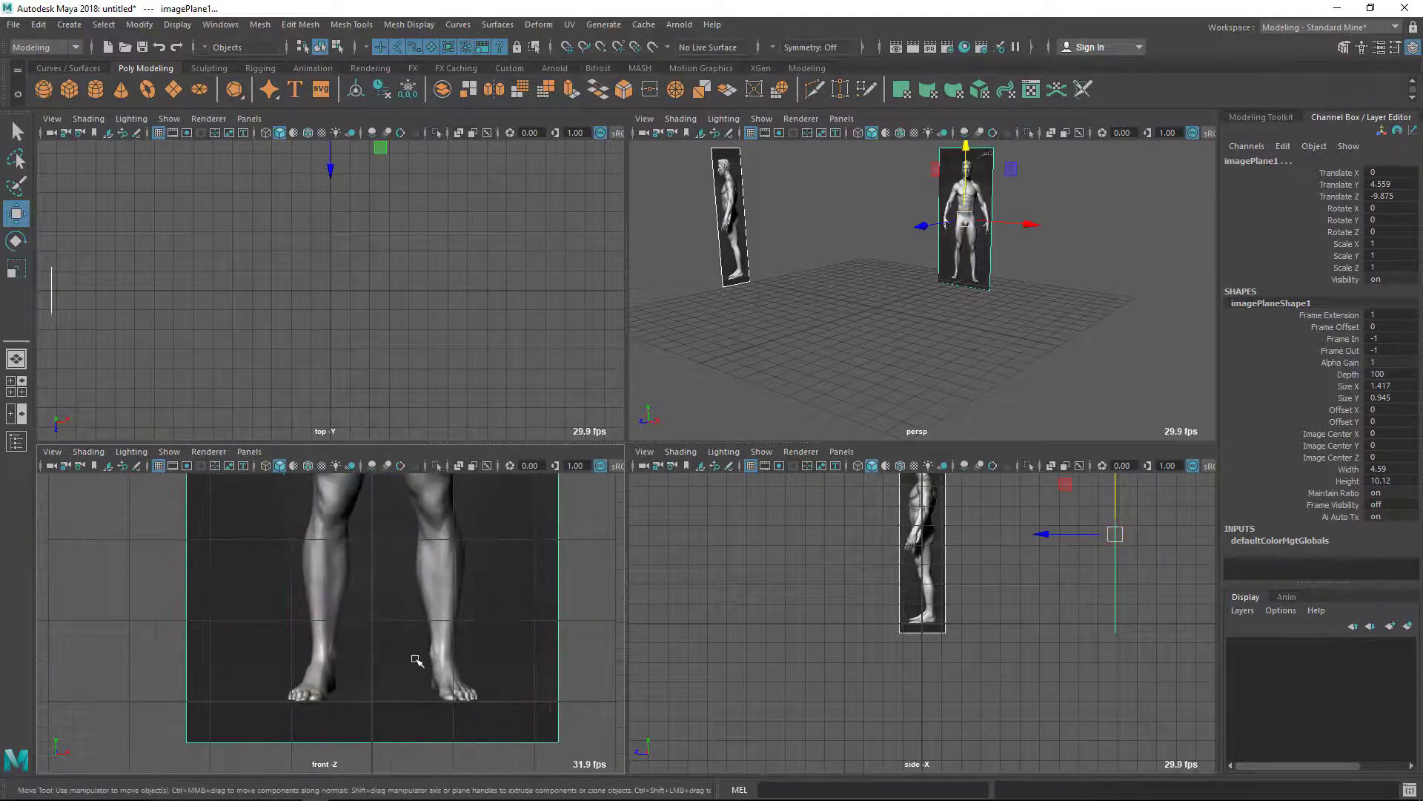
pyautogui.scroll(-3, 438, 578)
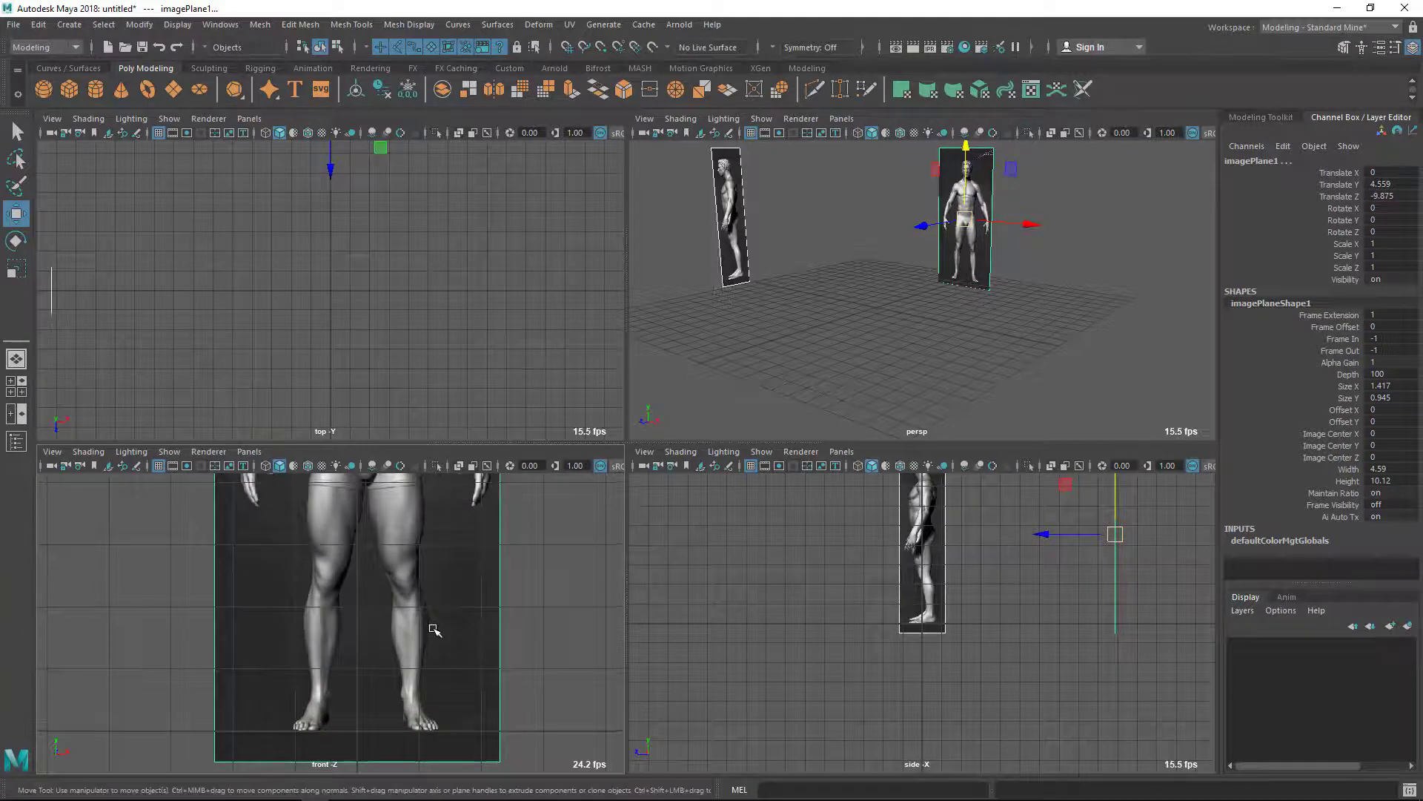
# Expand the four-view layout to full screen and select only the front-view image plane.
pyautogui.hotkey('ctrl', 'space')
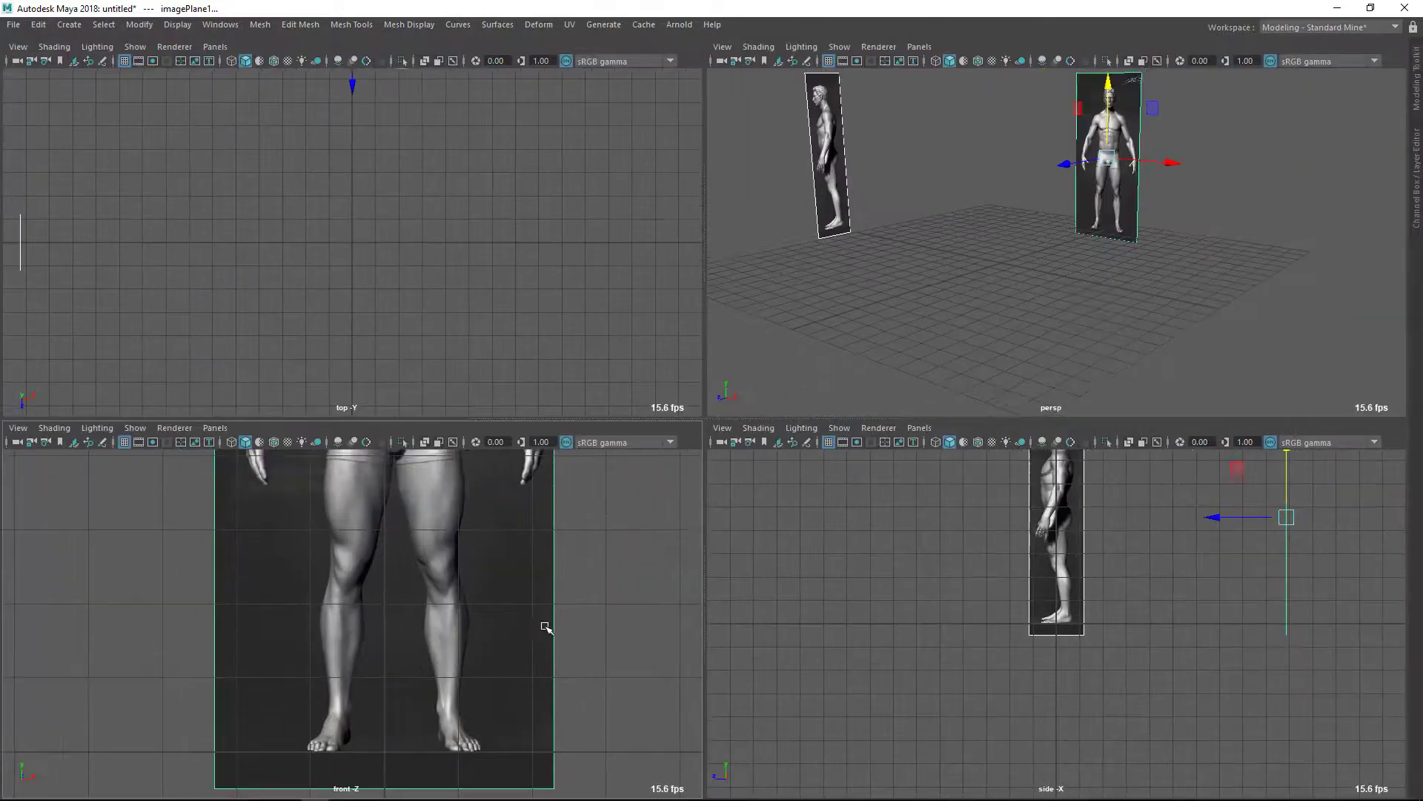
pyautogui.scroll(-3, 489, 589)
pyautogui.keyDown('alt'); pyautogui.moveTo(422, 648); pyautogui.dragTo(423, 682, button='middle'); pyautogui.keyUp('alt')
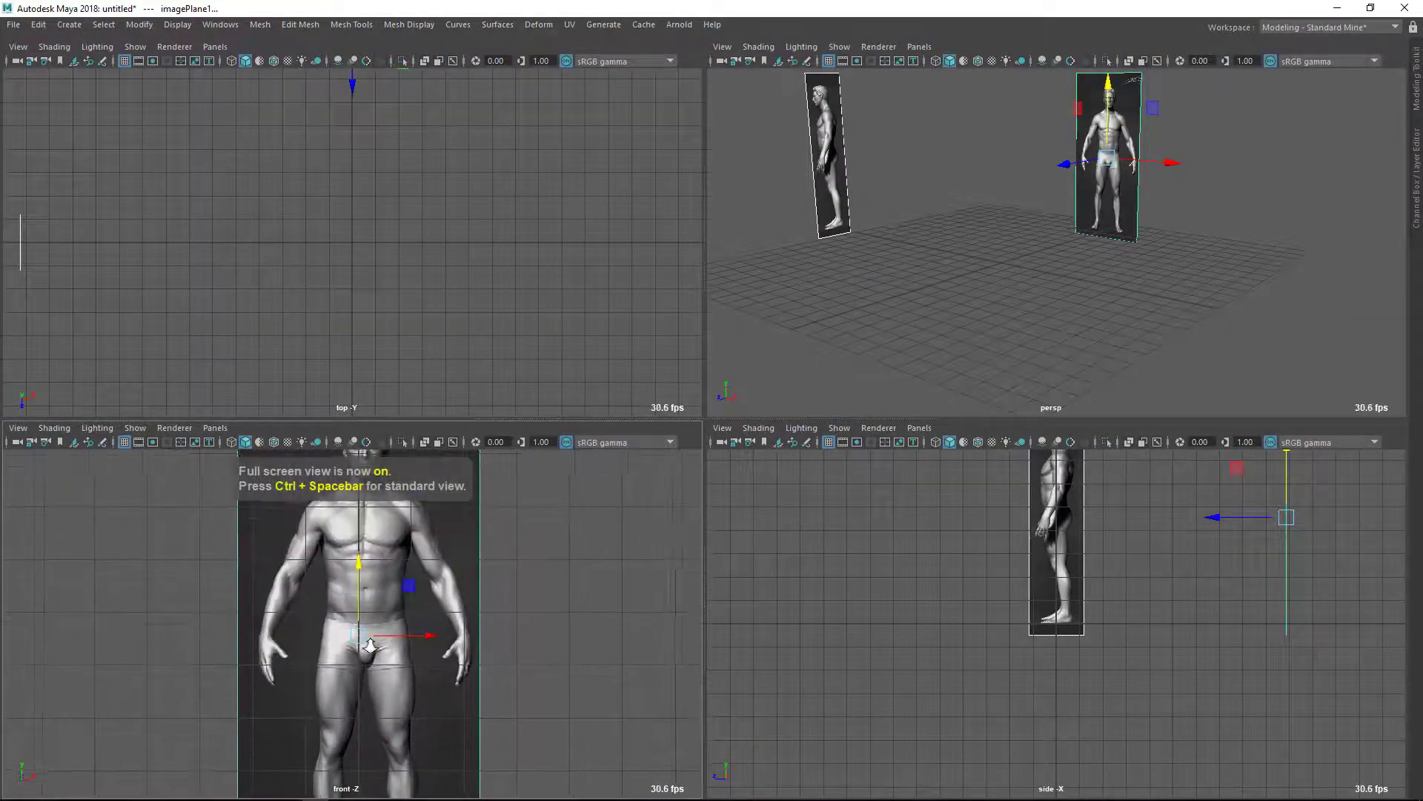
pyautogui.keyDown('alt'); pyautogui.moveTo(1093, 241); pyautogui.dragTo(991, 293, button='right'); pyautogui.keyUp('alt')
pyautogui.keyDown('alt'); pyautogui.moveTo(991, 292); pyautogui.dragTo(960, 317); pyautogui.keyUp('alt')
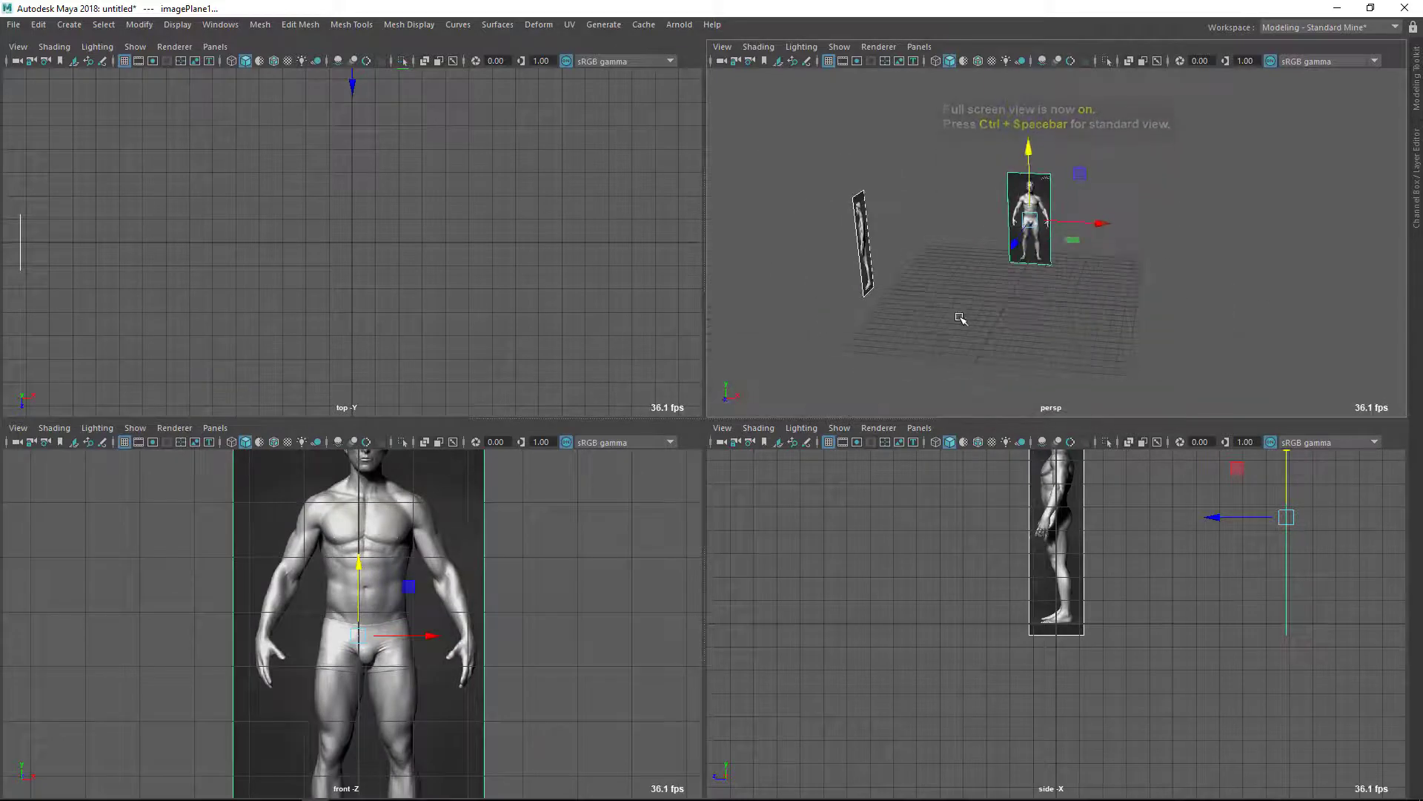
pyautogui.keyDown('alt'); pyautogui.moveTo(1081, 300); pyautogui.dragTo(833, 407); pyautogui.keyUp('alt')
pyautogui.keyDown('alt'); pyautogui.moveTo(229, 754); pyautogui.dragTo(475, 519, button='right'); pyautogui.keyUp('alt')
pyautogui.click(558, 610)
pyautogui.moveTo(430, 415)
pyautogui.keyDown('alt'); pyautogui.mouseDown(button='middle')
pyautogui.moveTo(430, 565)
pyautogui.moveTo(426, 415)
pyautogui.mouseUp(button='middle'); pyautogui.keyUp('alt')
pyautogui.click(436, 550)
# Shift the front-view image plane to about -0.118 in Translate X, aligning the figure's midline with the grid's centre line.
pyautogui.keyDown('alt'); pyautogui.moveTo(427, 415); pyautogui.dragTo(409, 594, button='right'); pyautogui.keyUp('alt')
pyautogui.keyDown('alt'); pyautogui.moveTo(409, 594); pyautogui.dragTo(409, 711, button='middle'); pyautogui.keyUp('alt')
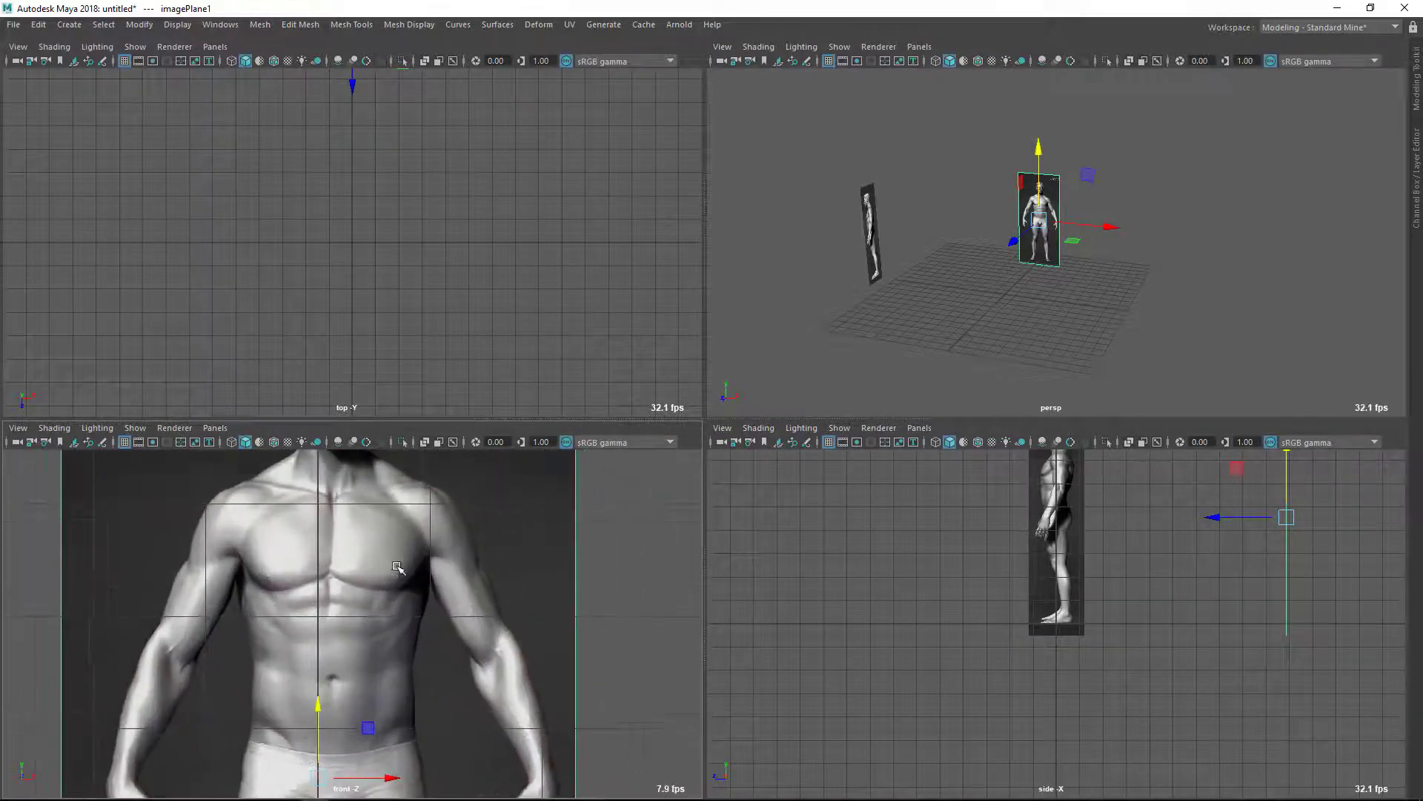
pyautogui.keyDown('alt'); pyautogui.moveTo(335, 549); pyautogui.dragTo(359, 588, button='right'); pyautogui.keyUp('alt')
pyautogui.keyDown('alt'); pyautogui.moveTo(359, 588); pyautogui.dragTo(343, 495, button='middle'); pyautogui.keyUp('alt')
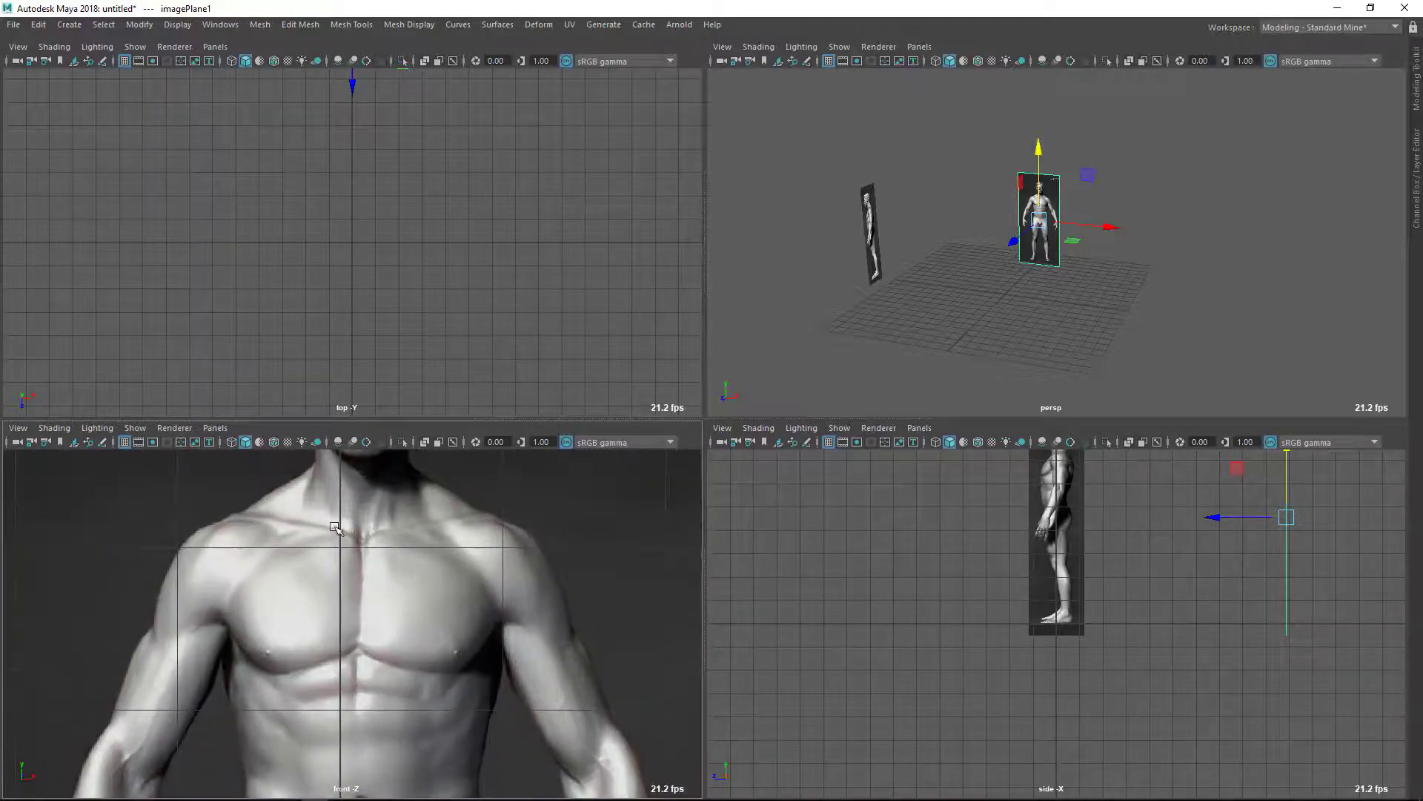
pyautogui.keyDown('alt'); pyautogui.moveTo(444, 749); pyautogui.dragTo(445, 533, button='middle'); pyautogui.keyUp('alt')
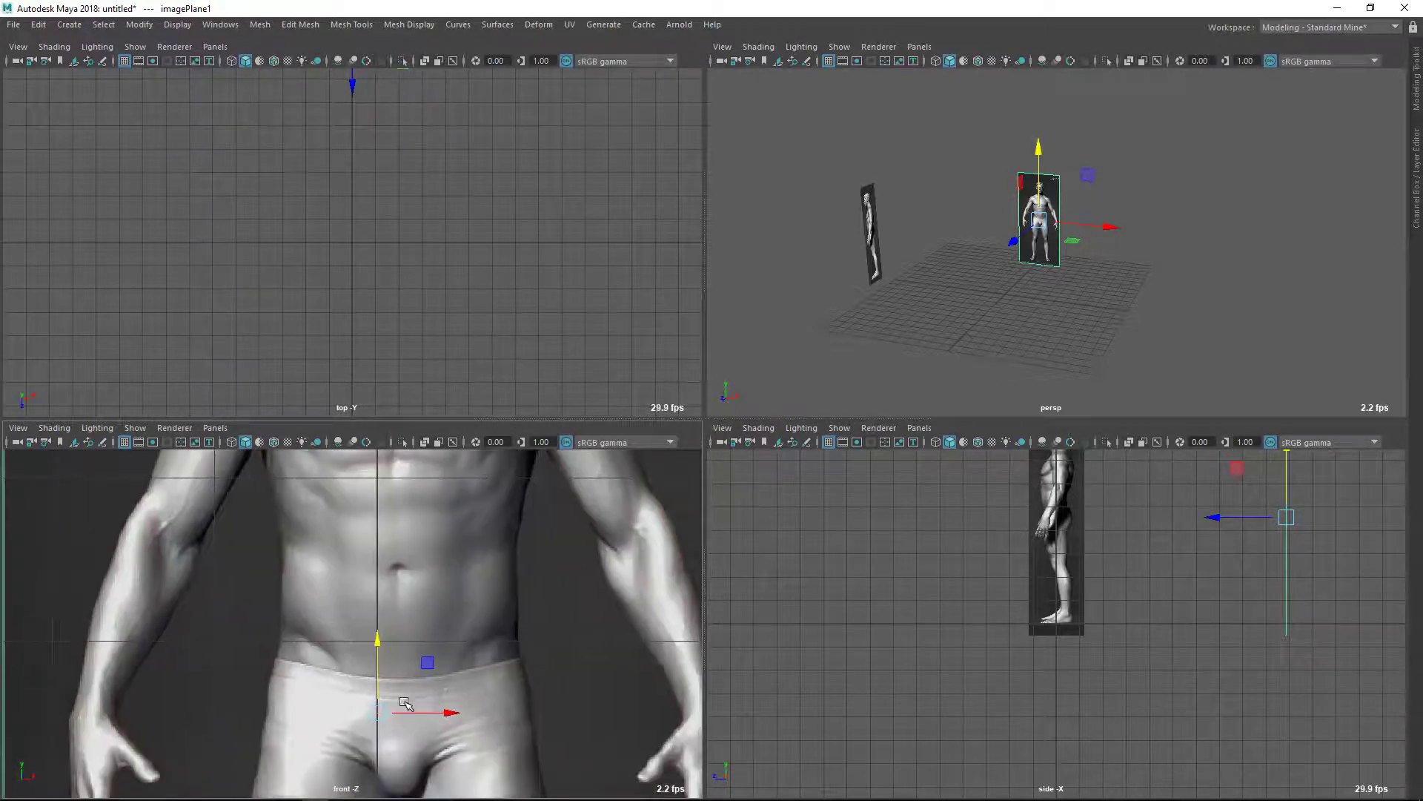
pyautogui.keyDown('alt'); pyautogui.moveTo(443, 711); pyautogui.dragTo(443, 682, button='middle'); pyautogui.keyUp('alt')
pyautogui.moveTo(442, 683)
pyautogui.mouseDown()
pyautogui.moveTo(416, 683)
pyautogui.moveTo(428, 683)
pyautogui.mouseUp()
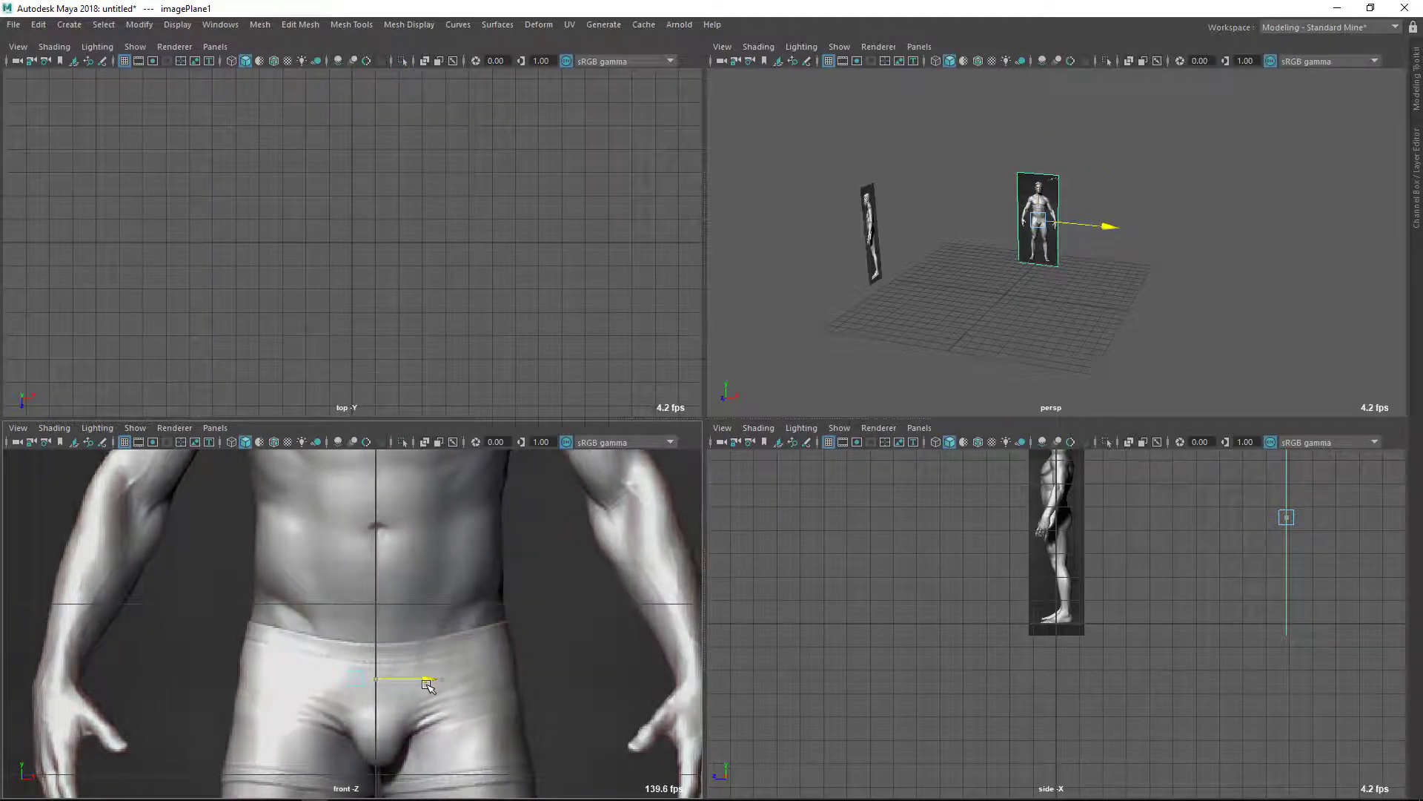
# Check the front figure's centring on the grid line and try shifting its image plane sideways off centre.
pyautogui.keyDown('alt'); pyautogui.moveTo(419, 474); pyautogui.dragTo(373, 660, button='middle'); pyautogui.keyUp('alt')
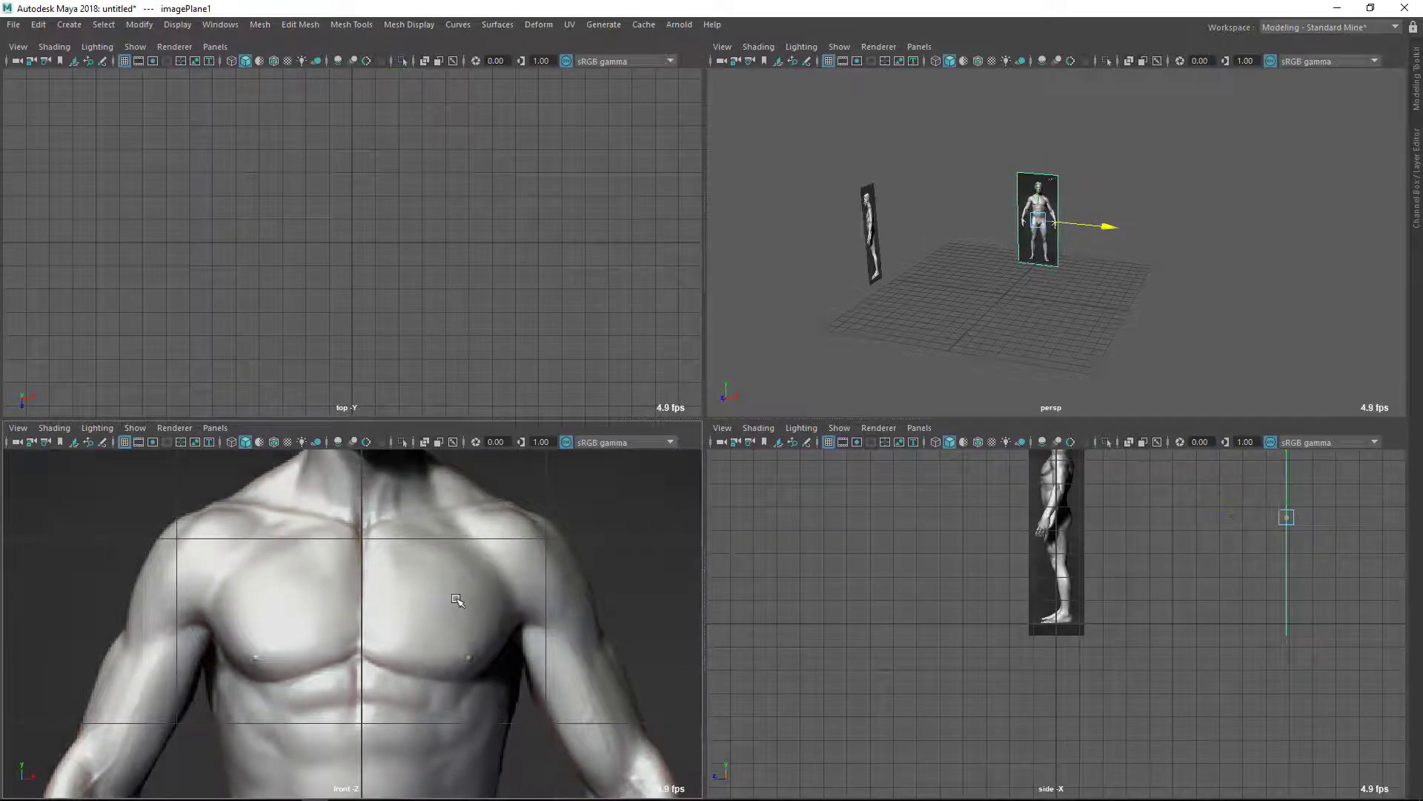
pyautogui.scroll(1, 458, 602)
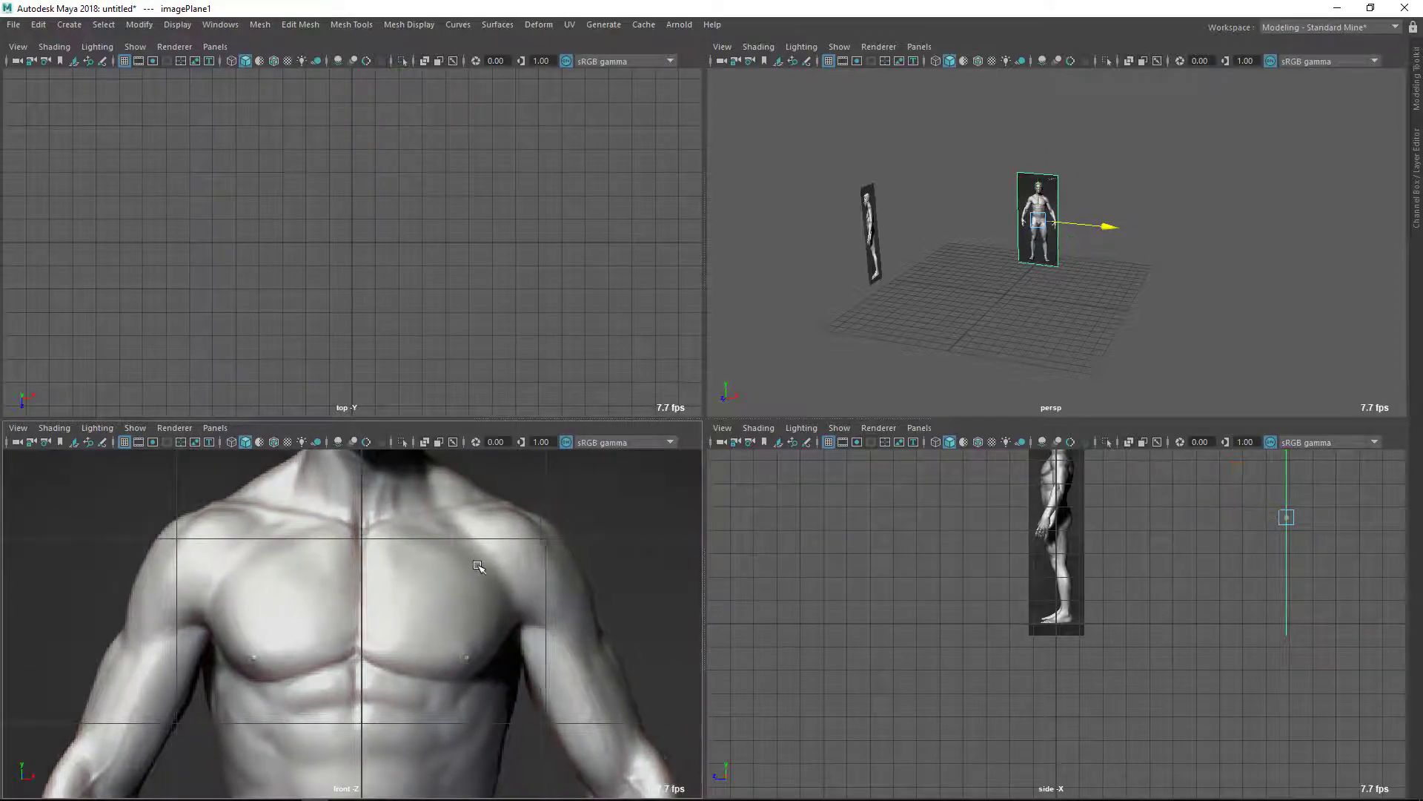
pyautogui.scroll(-3, 535, 628)
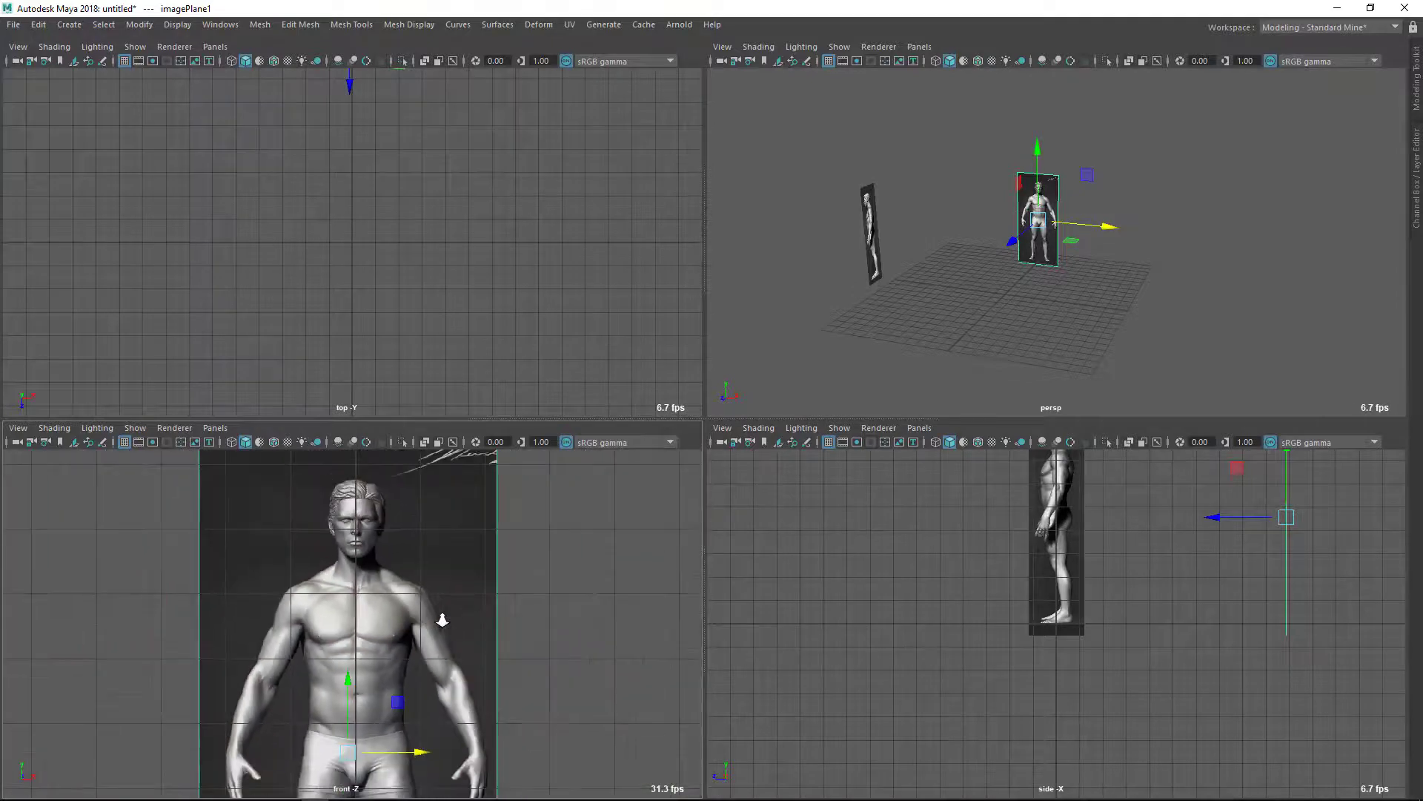
pyautogui.scroll(-1, 490, 534)
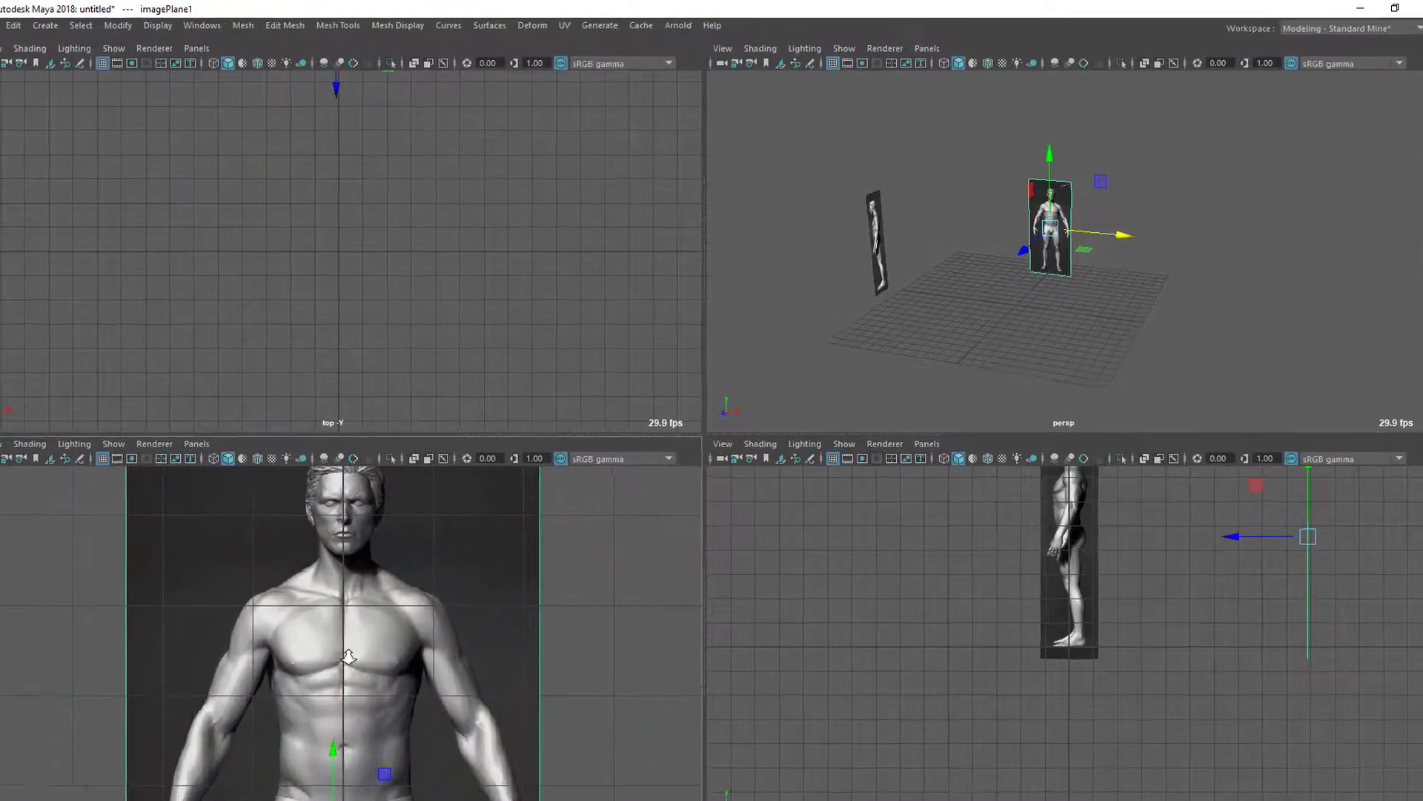
pyautogui.scroll(2, 359, 657)
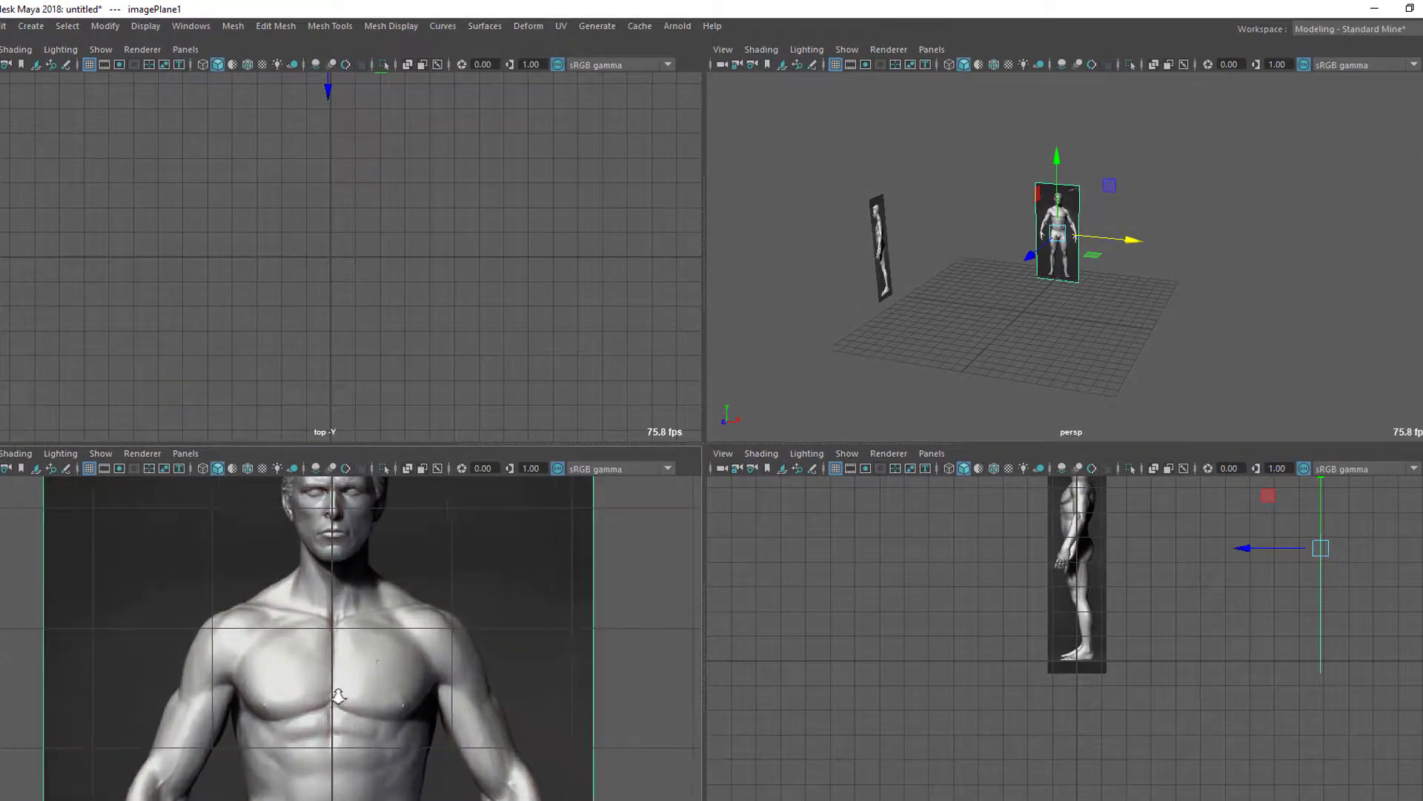
pyautogui.keyDown('alt'); pyautogui.moveTo(338, 695); pyautogui.dragTo(363, 559, button='middle'); pyautogui.keyUp('alt')
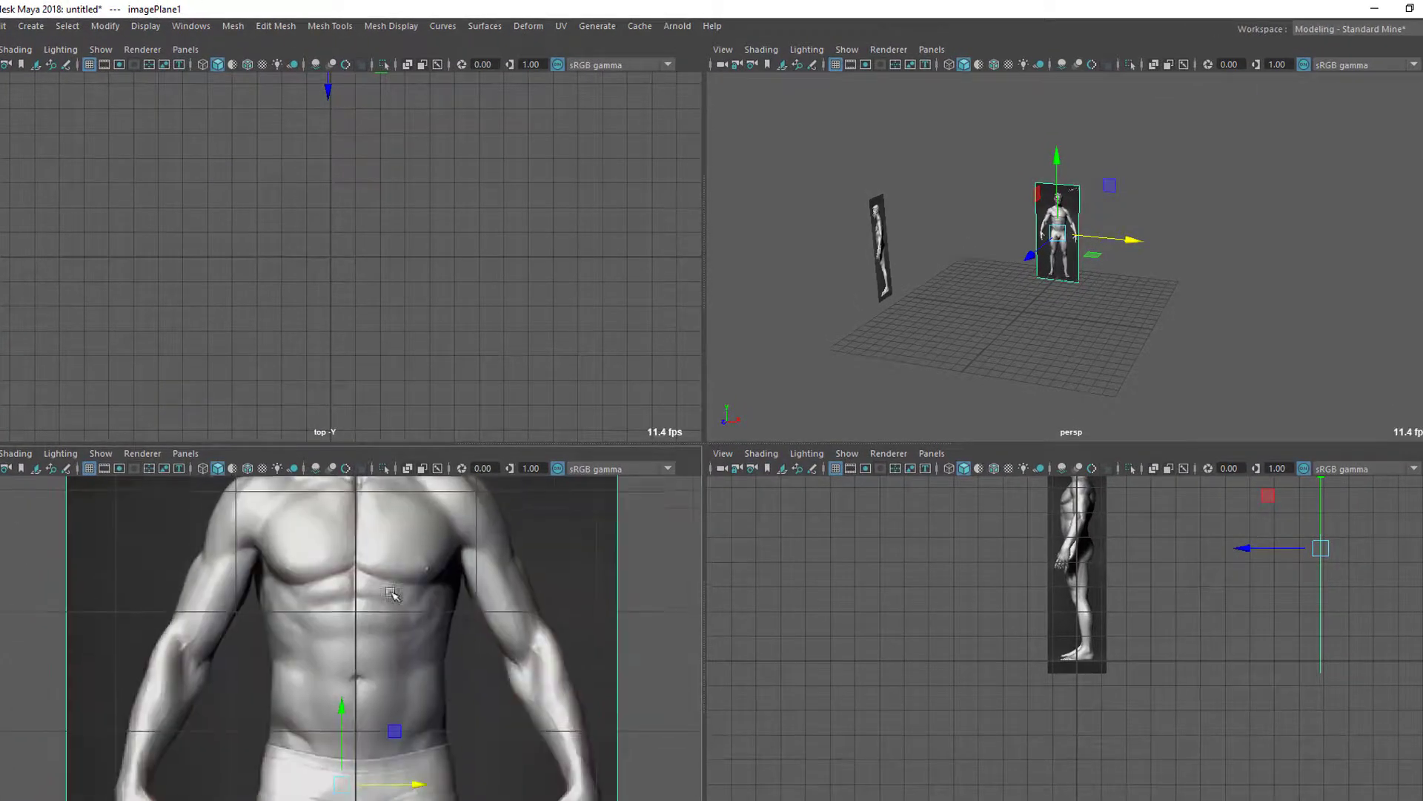
pyautogui.moveTo(417, 783); pyautogui.dragTo(443, 782)
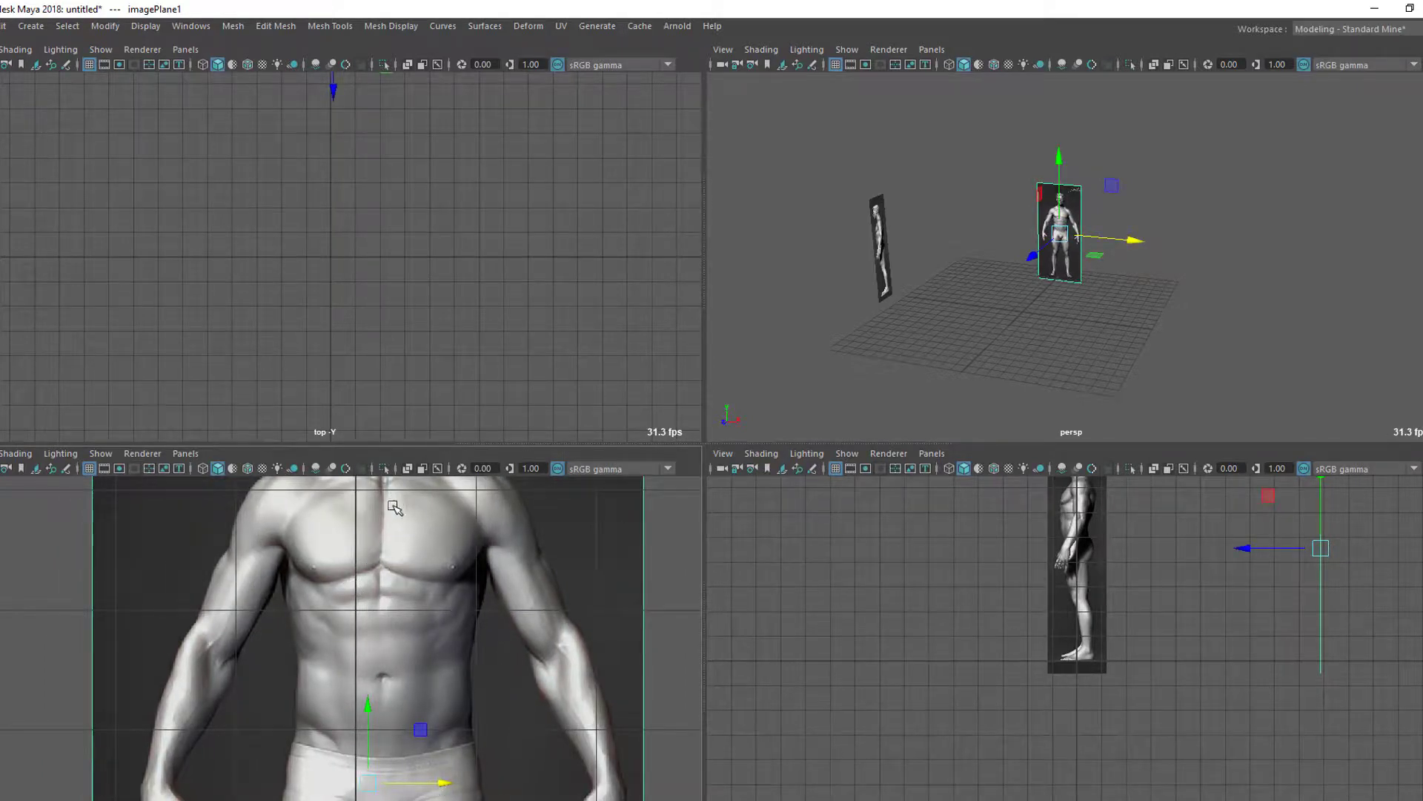
pyautogui.scroll(-2, 248, 528)
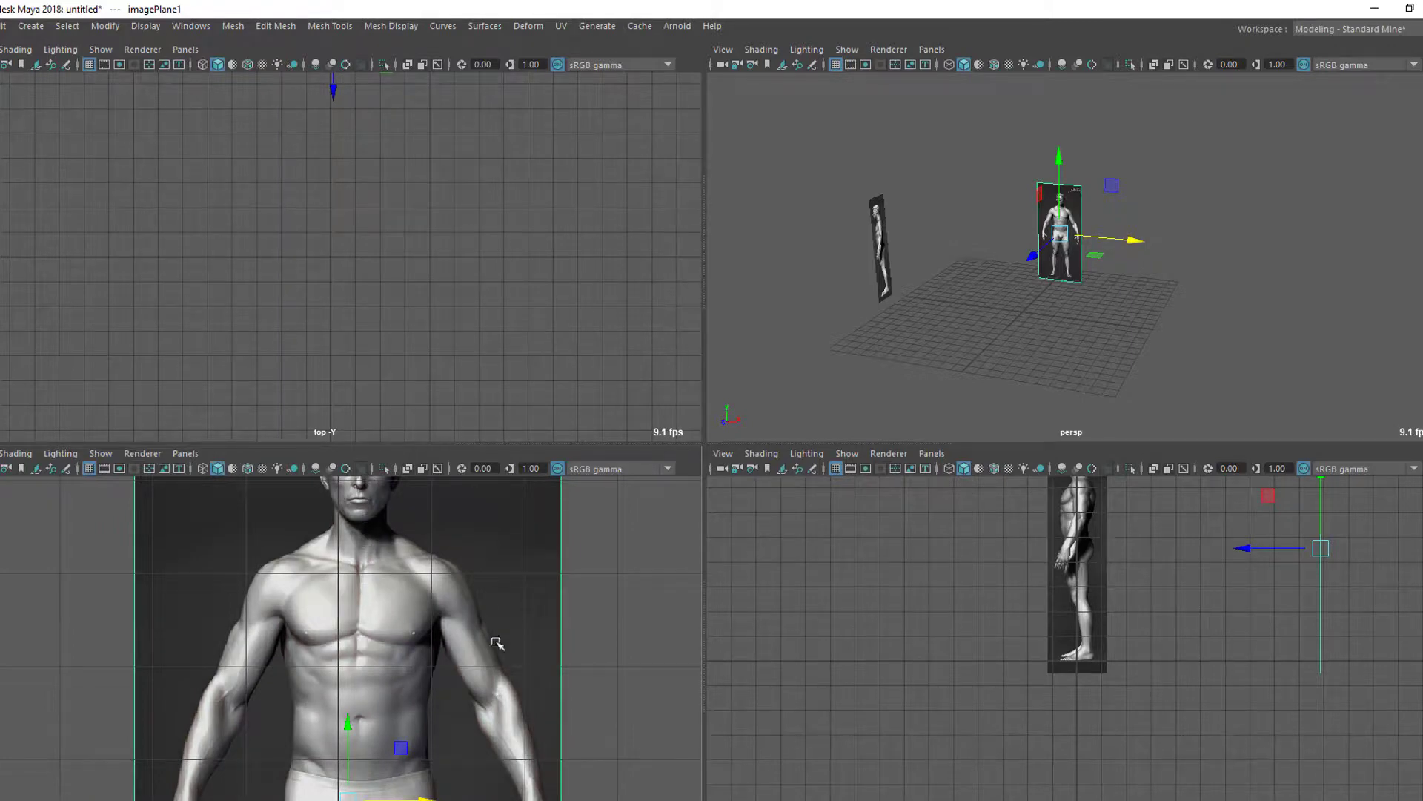
pyautogui.scroll(-3, 474, 713)
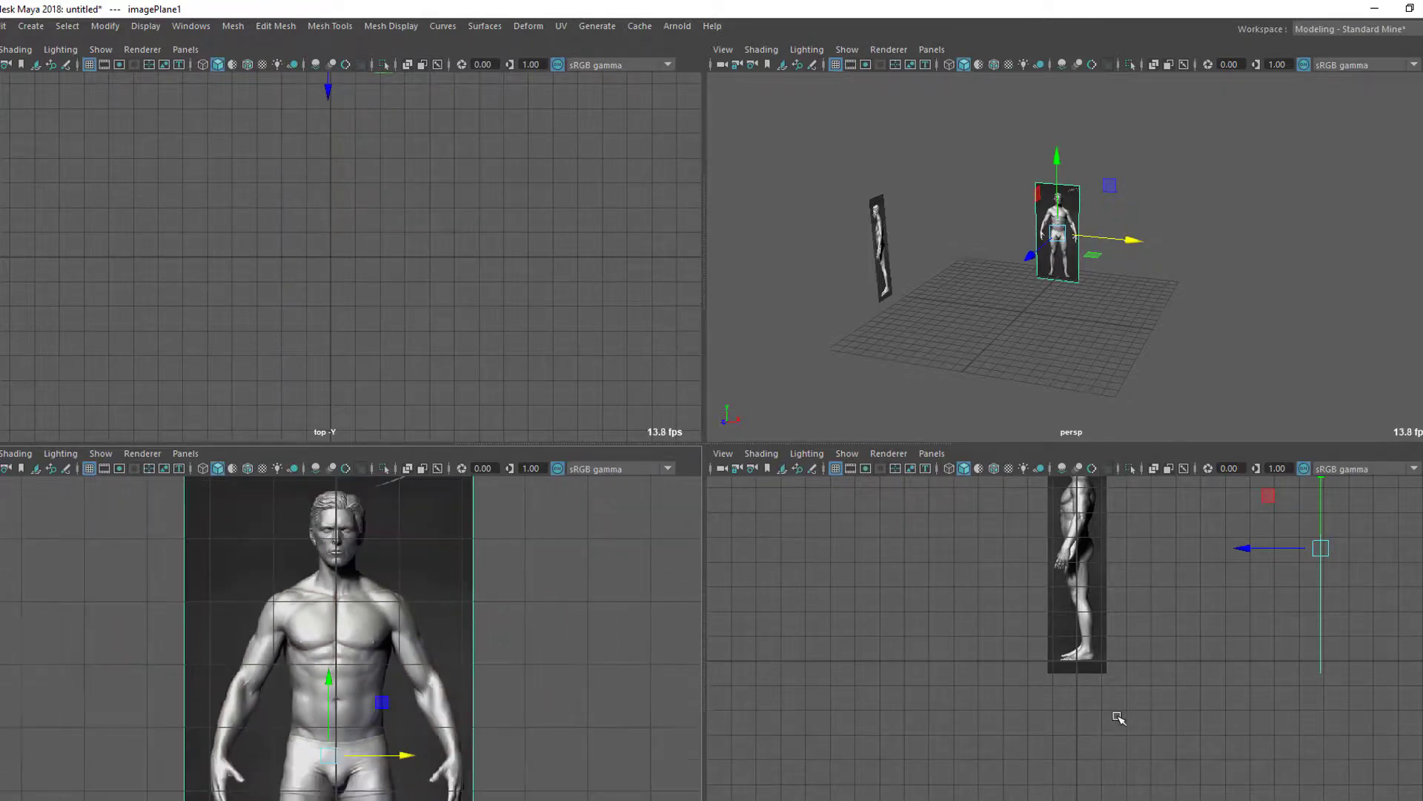
# Return to the standard interface layout and select both image planes in the perspective view.
pyautogui.click(1074, 353)
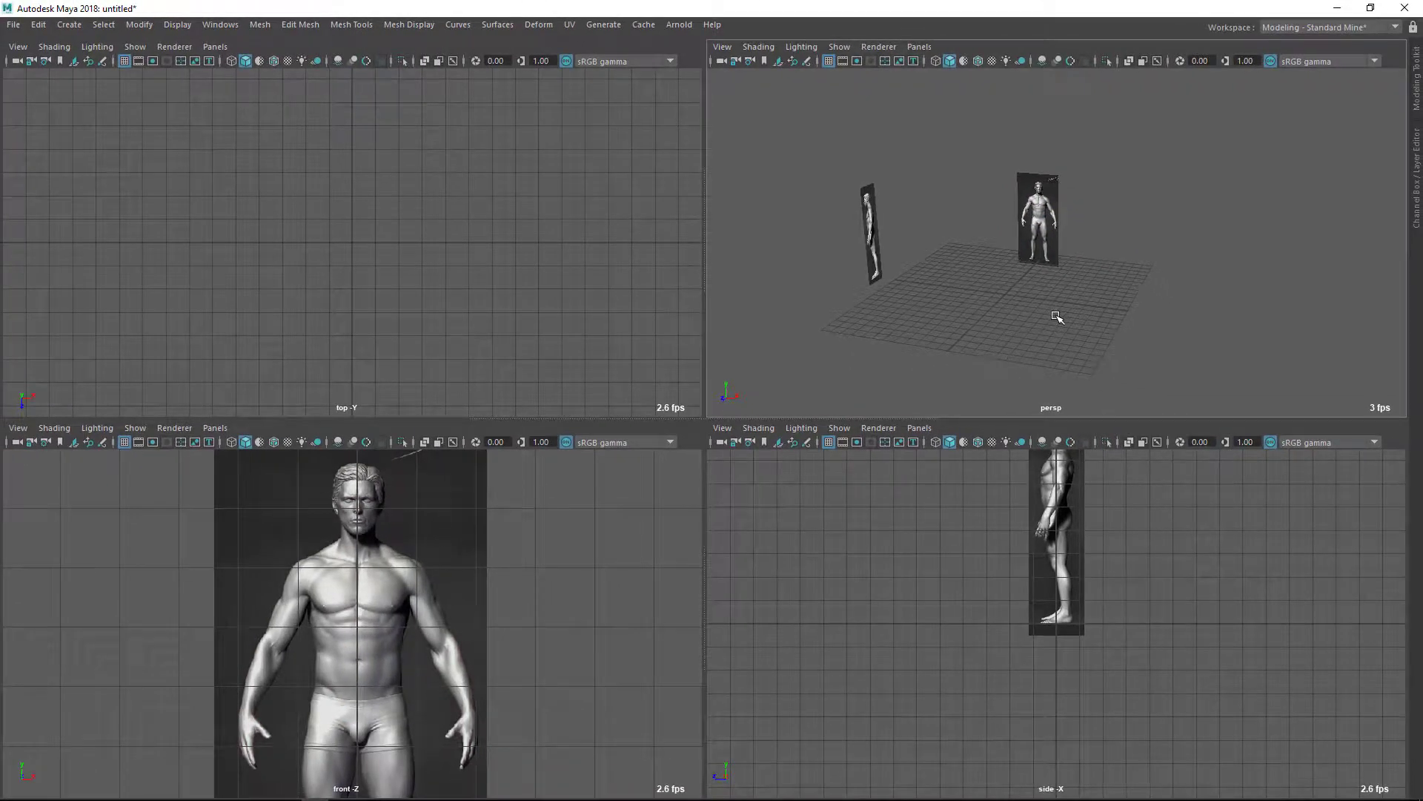
pyautogui.hotkey('ctrl', 'space')
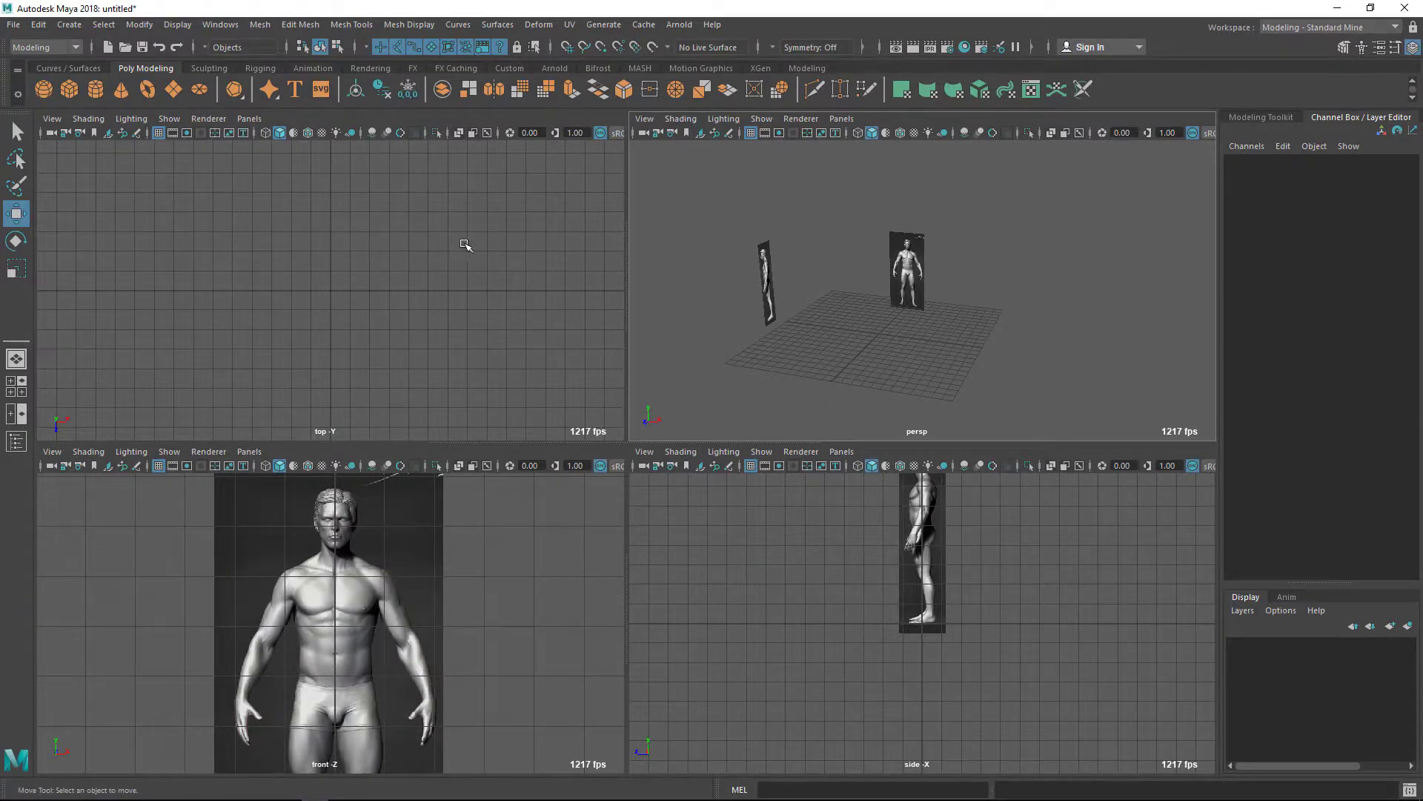
pyautogui.hotkey('ctrl', 'space')
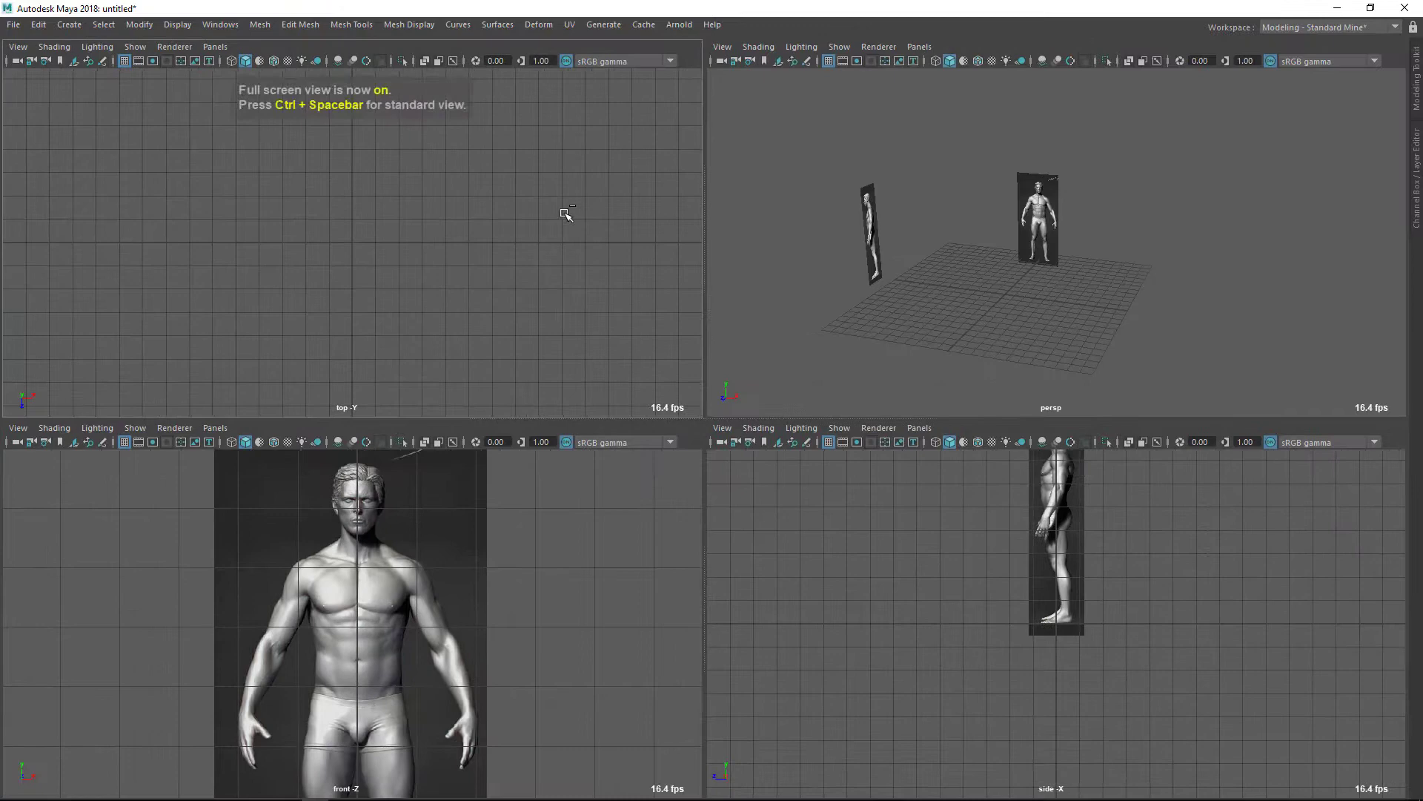
pyautogui.hotkey('ctrl', 'space')
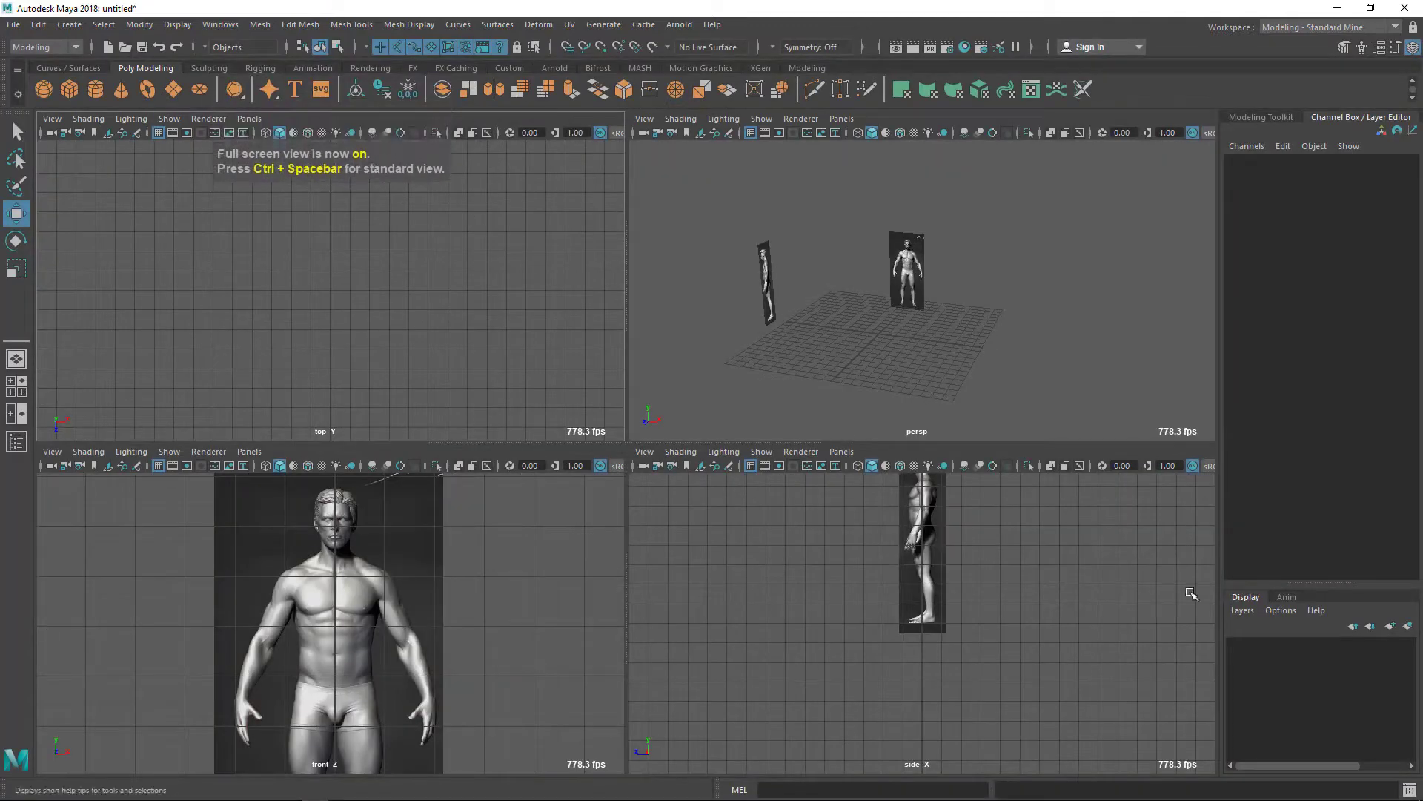
pyautogui.moveTo(661, 216); pyautogui.dragTo(1118, 406)
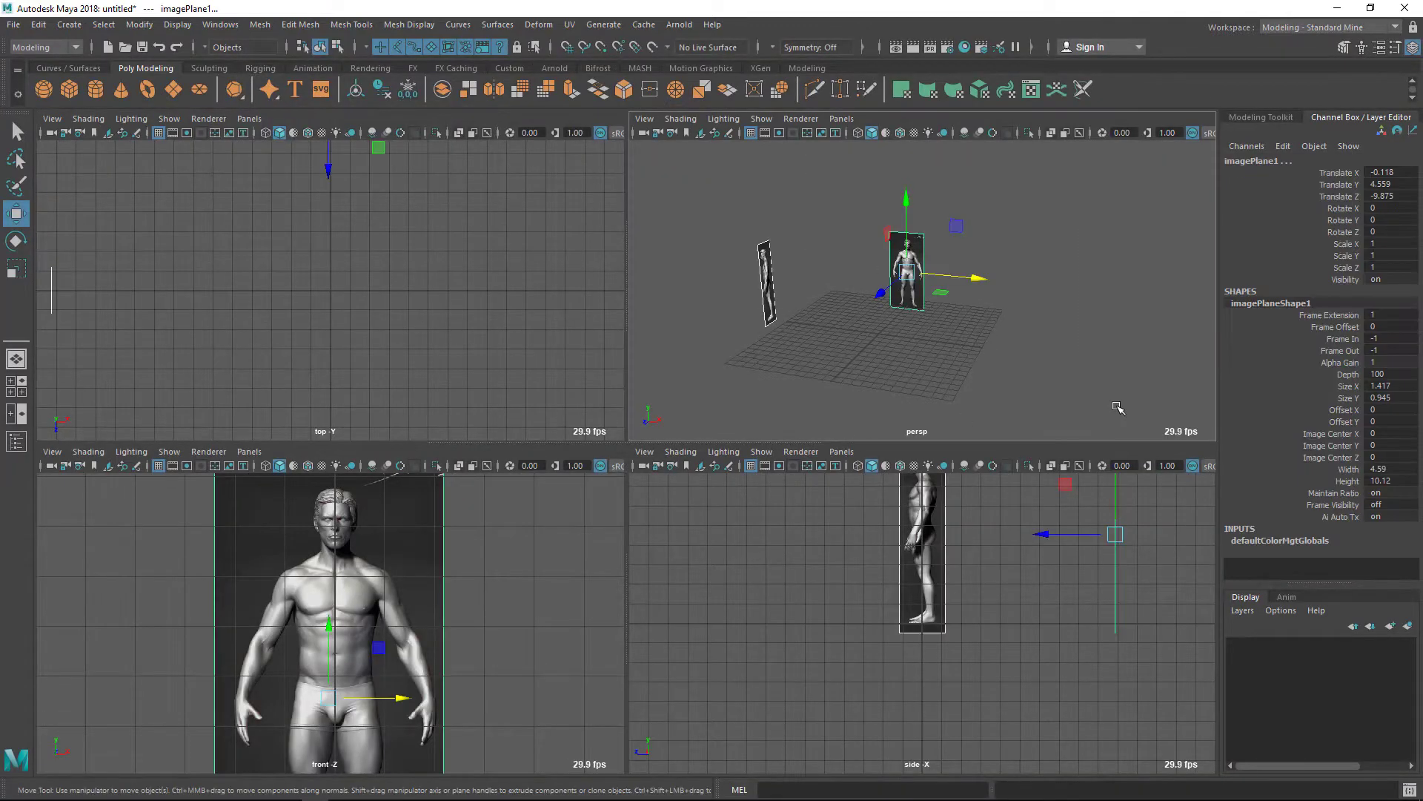